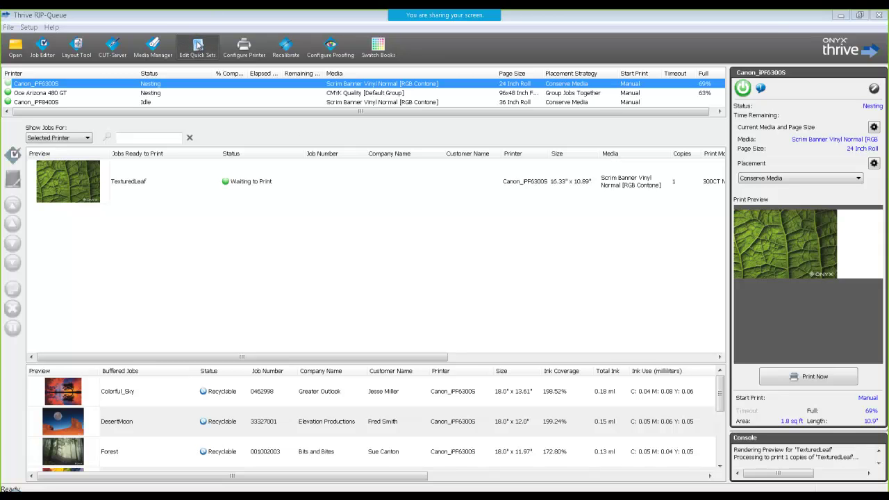
# Review the quick sets available for the Canon_iPF6300S, Canon_iPF8400S and Oce Arizona 480 GT printers, and close the quick set list.
pyautogui.click(198, 46)
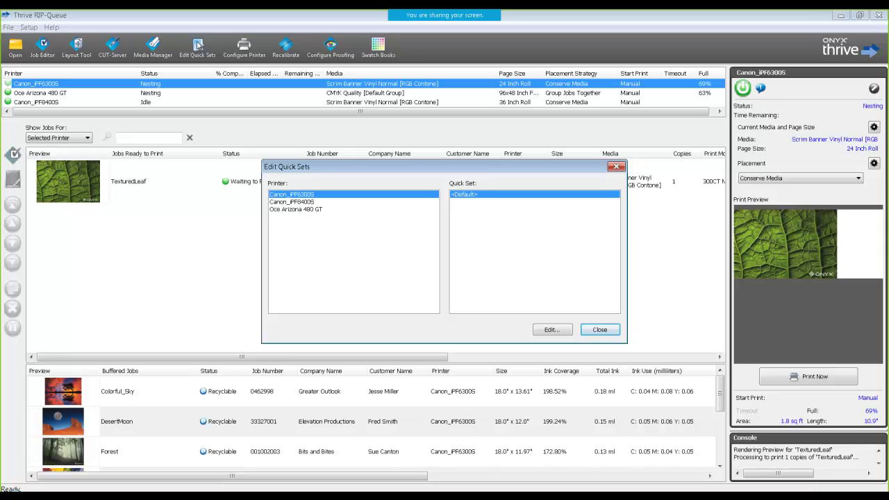
pyautogui.click(286, 202)
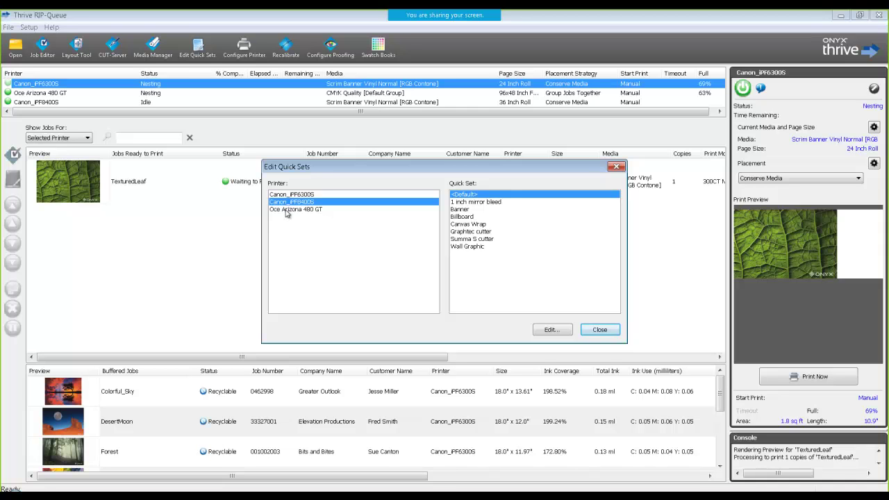
pyautogui.click(285, 210)
pyautogui.click(287, 203)
pyautogui.click(287, 196)
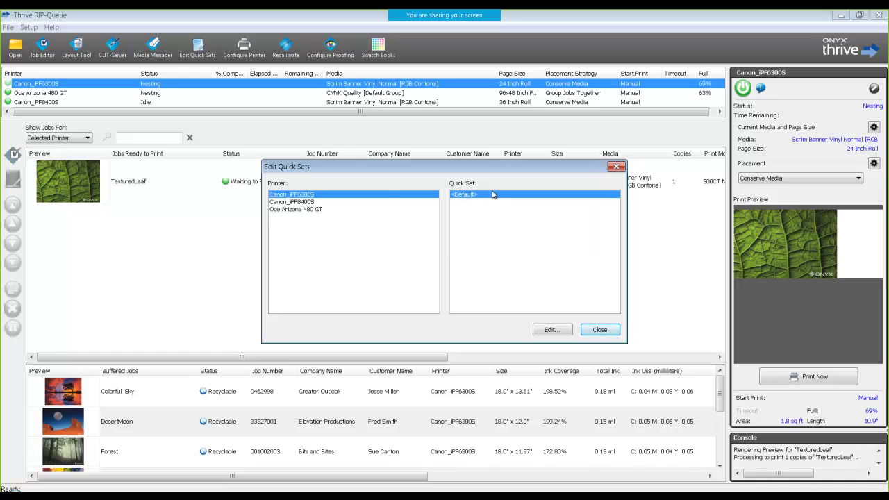
pyautogui.click(307, 203)
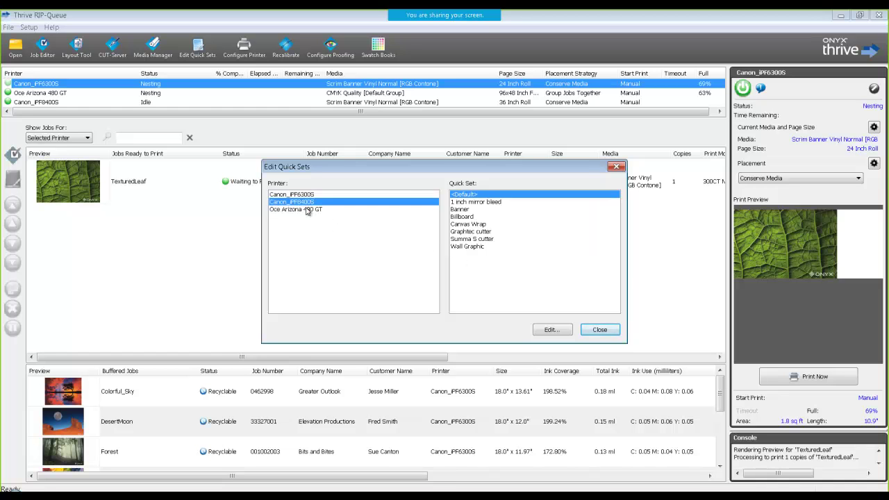
pyautogui.click(308, 210)
pyautogui.click(304, 195)
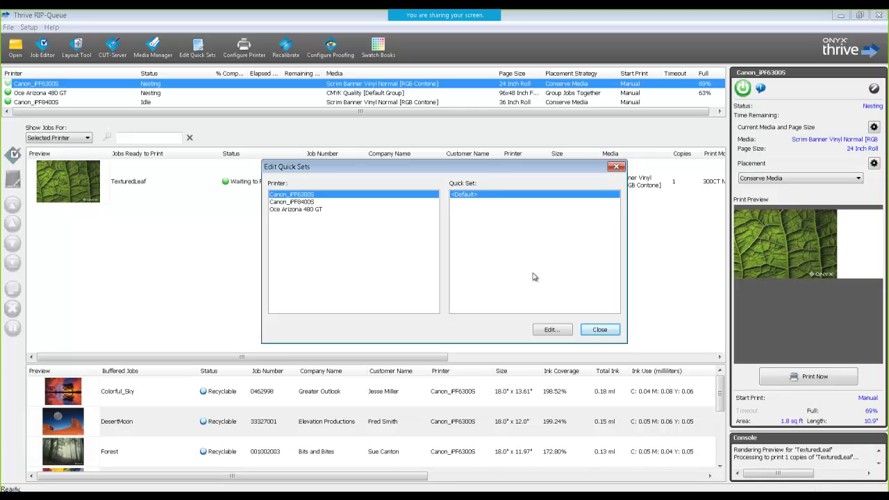
pyautogui.click(607, 330)
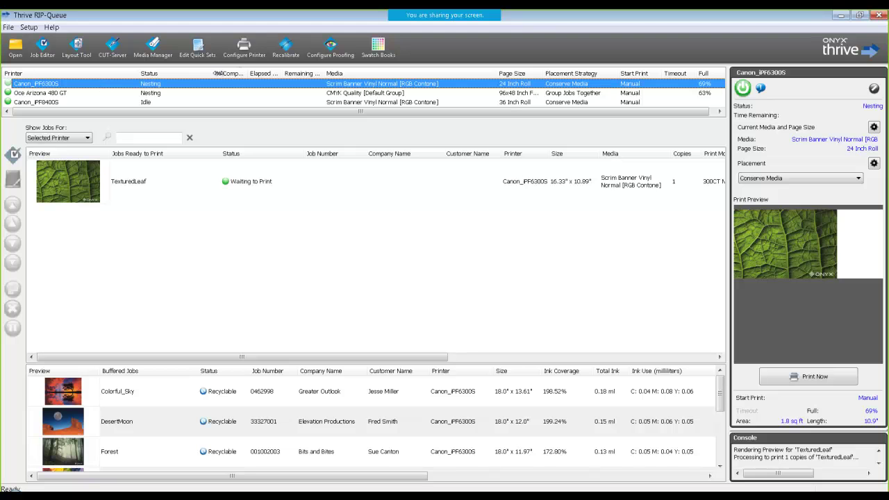
# Open the printer configuration for the Canon_iPF6300S, agreeing to shut down the server.
pyautogui.click(244, 47)
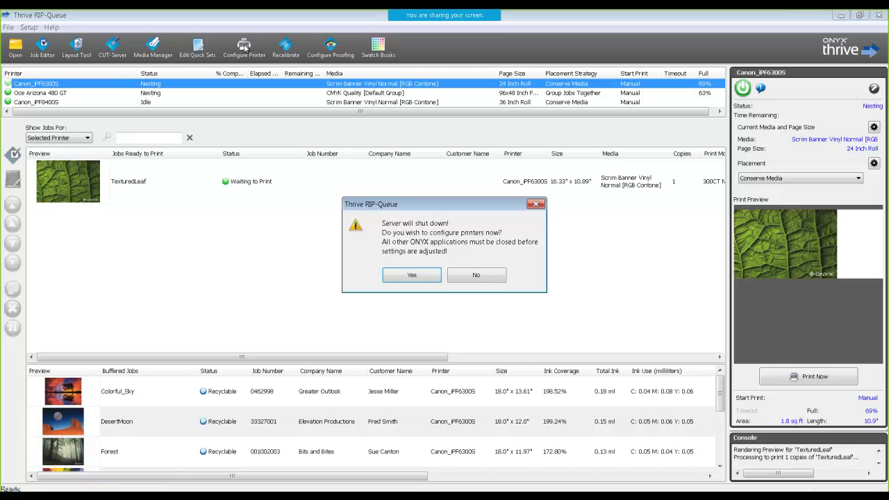
pyautogui.moveTo(427, 201); pyautogui.dragTo(382, 173)
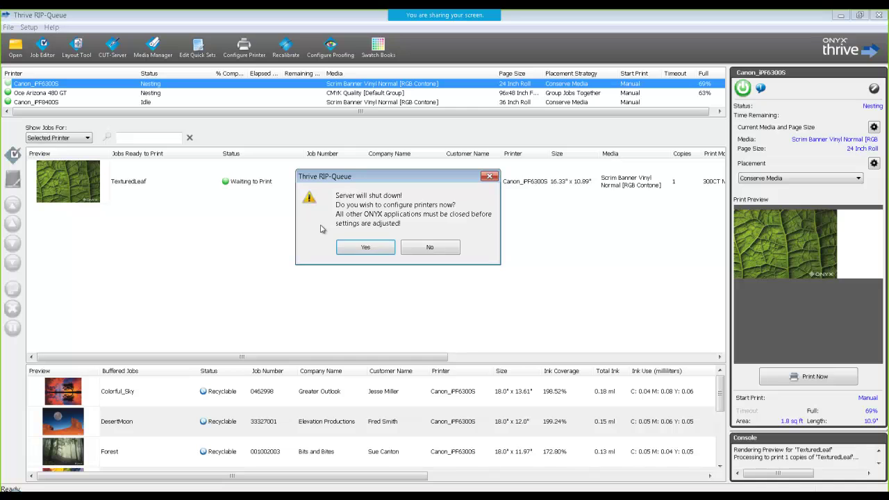
pyautogui.click(351, 248)
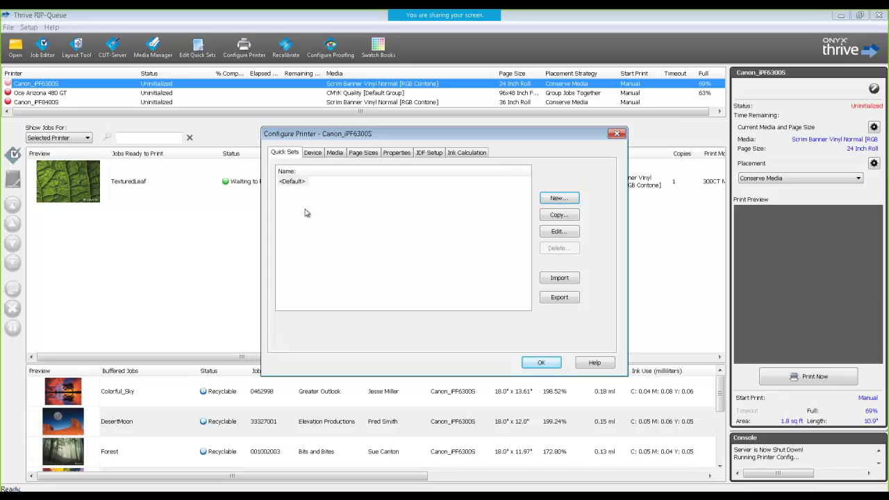
# Examine the media, sizing and color settings of the Canon_iPF6300S <Default> quick set, leaving without changes.
pyautogui.click(298, 182)
pyautogui.click(546, 232)
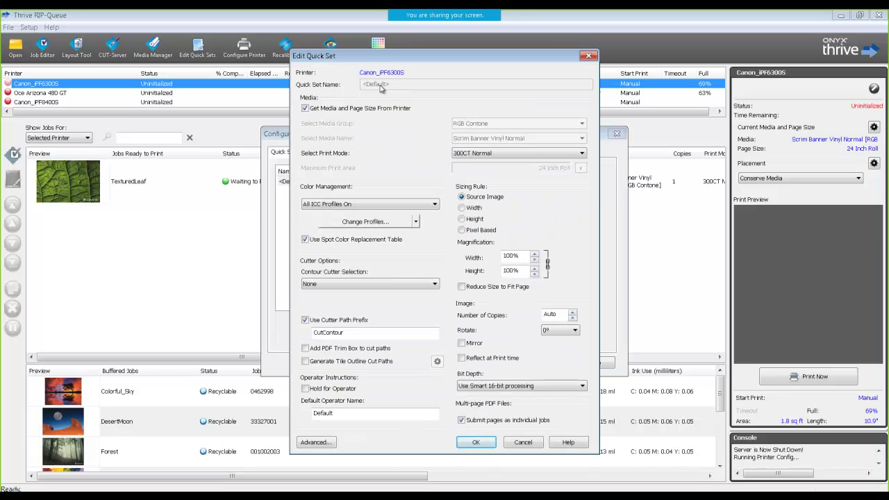
pyautogui.click(522, 442)
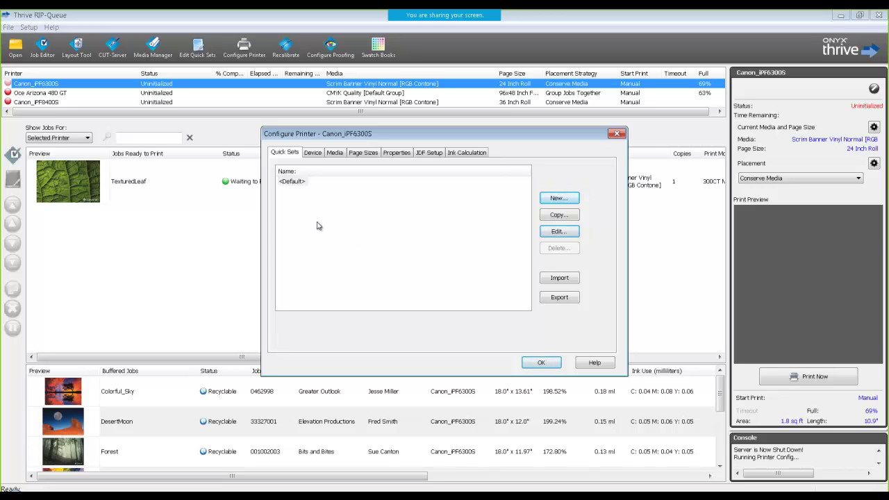
pyautogui.click(297, 182)
pyautogui.click(570, 234)
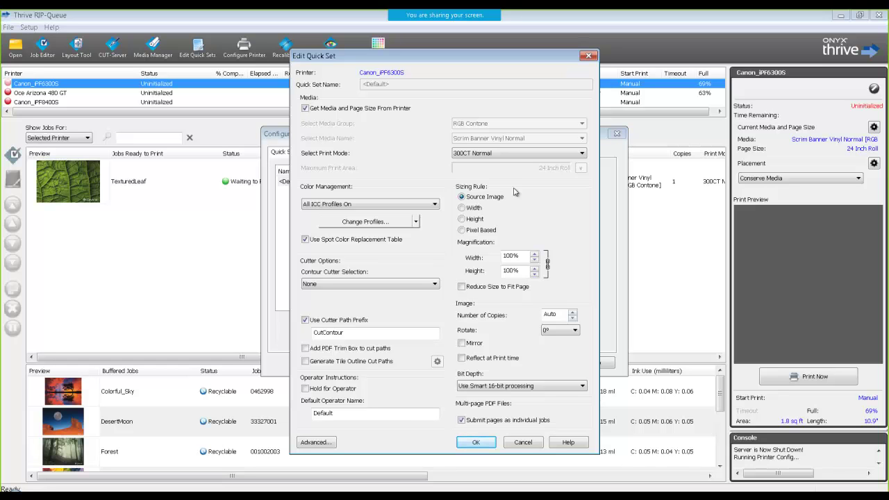
pyautogui.click(523, 442)
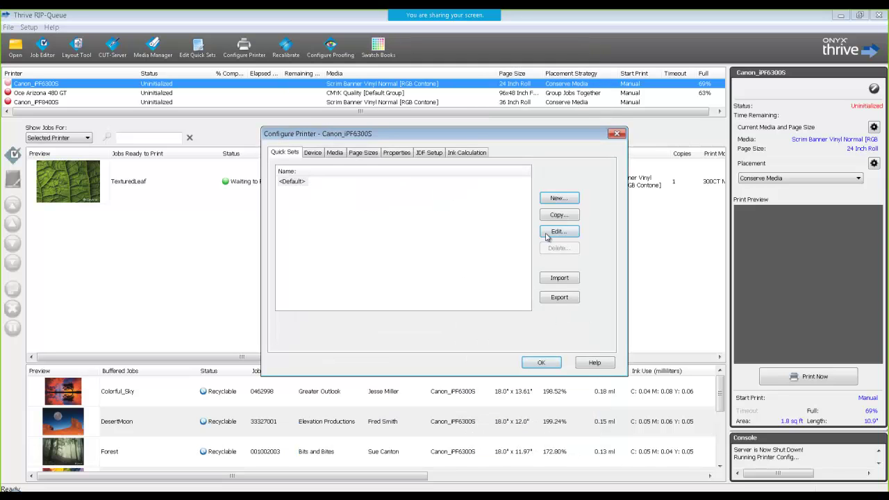
# Create a new quick set that does not get media and page size from the printer and uses Durable Backlit Film Normal media.
pyautogui.click(549, 199)
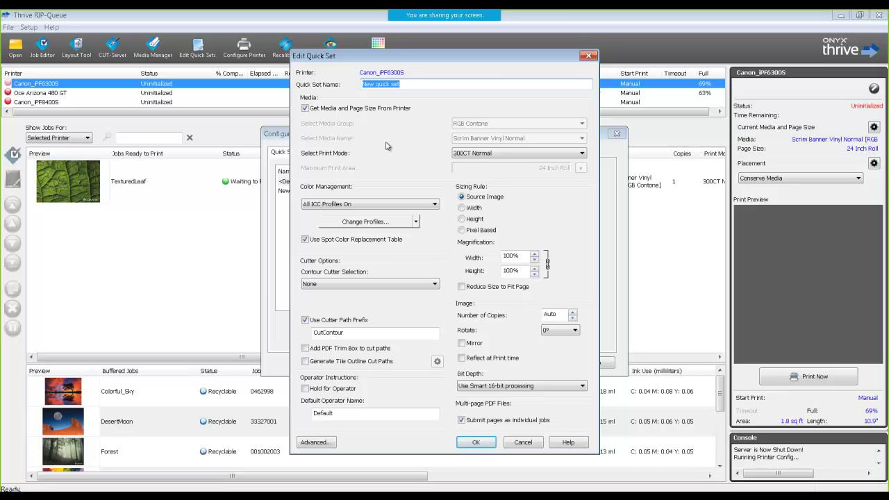
pyautogui.click(305, 108)
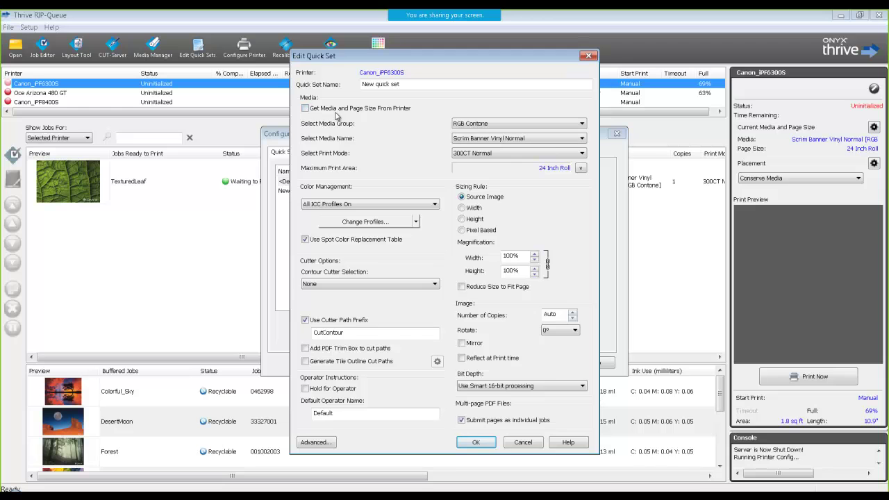
pyautogui.click(551, 142)
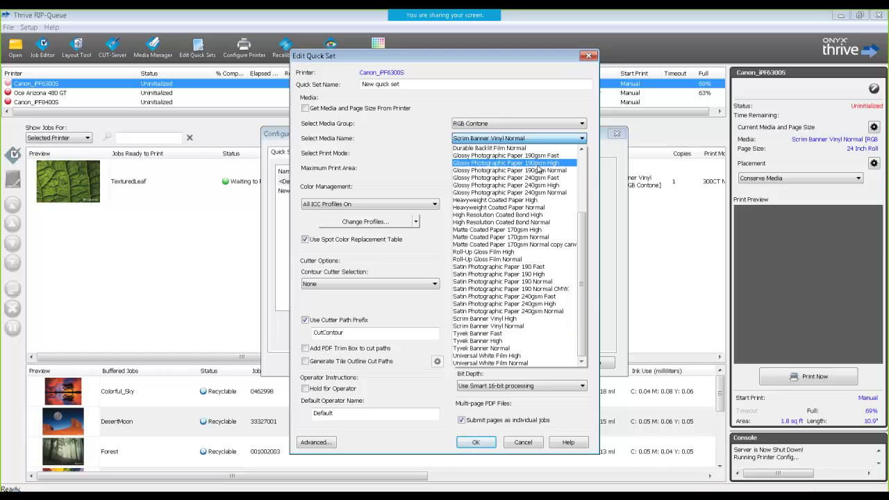
pyautogui.scroll(4, 582, 247)
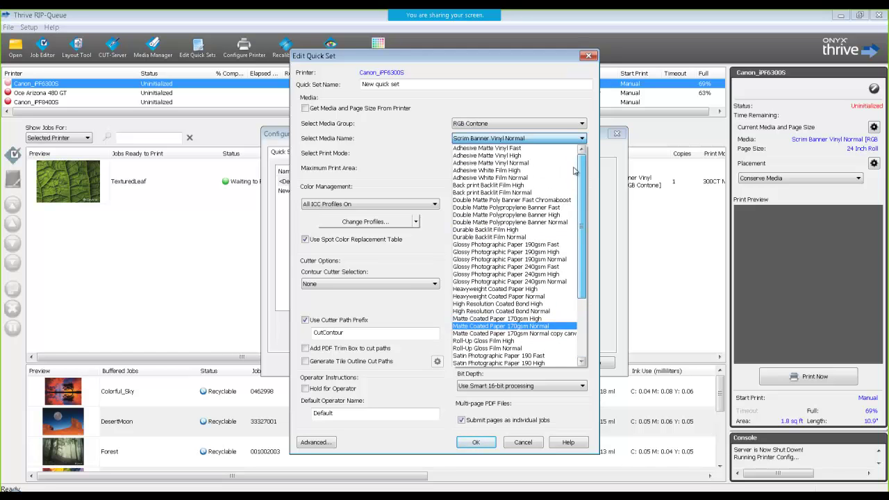
pyautogui.click(489, 237)
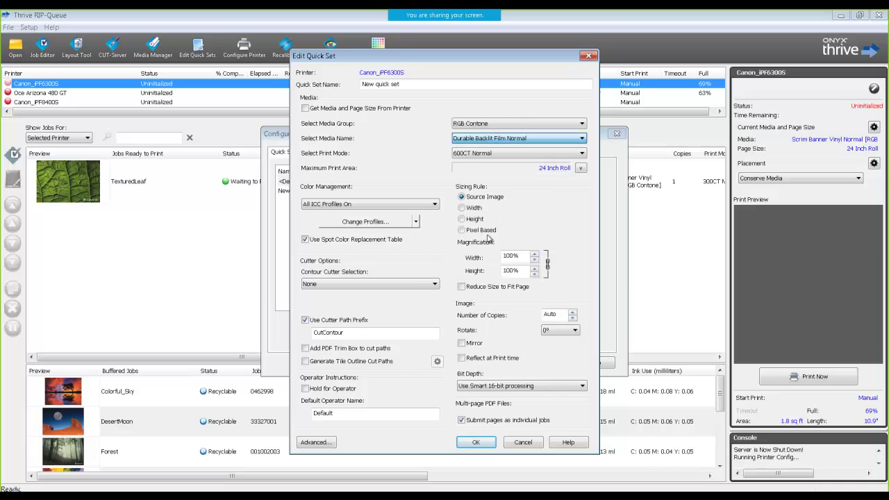
# Name the new quick set Durable Backlit Film Normal, save it and close the printer configuration.
pyautogui.moveTo(401, 85); pyautogui.dragTo(364, 86)
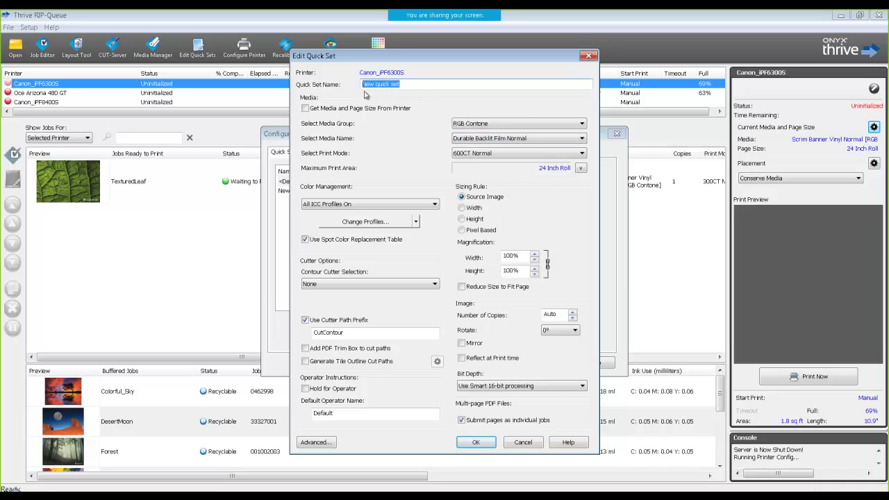
pyautogui.write('D')
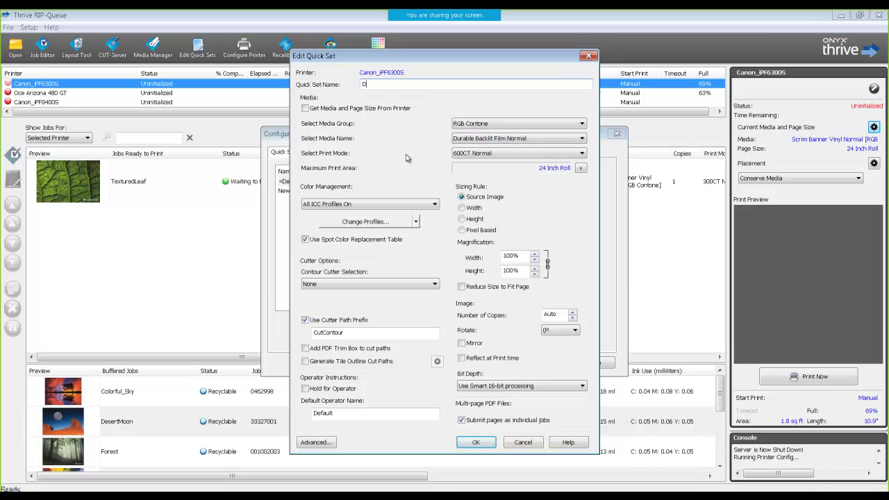
pyautogui.write('urable Backlit Film Normal')
pyautogui.click(476, 442)
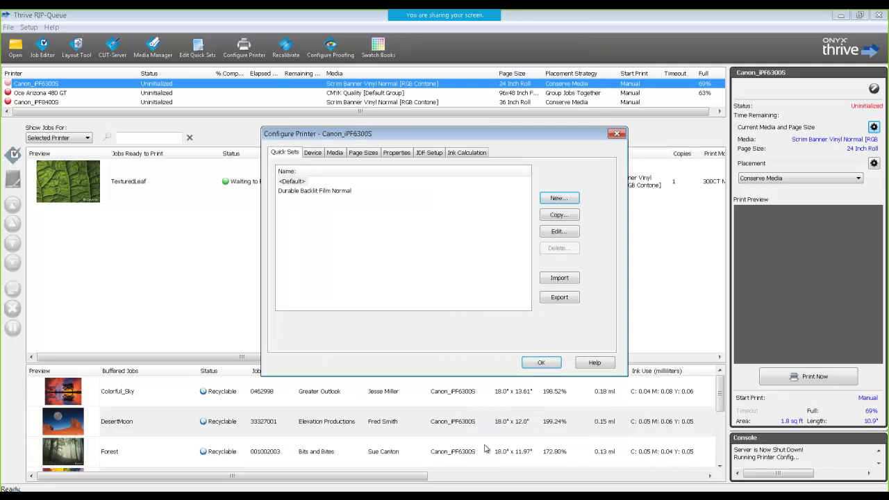
pyautogui.click(542, 362)
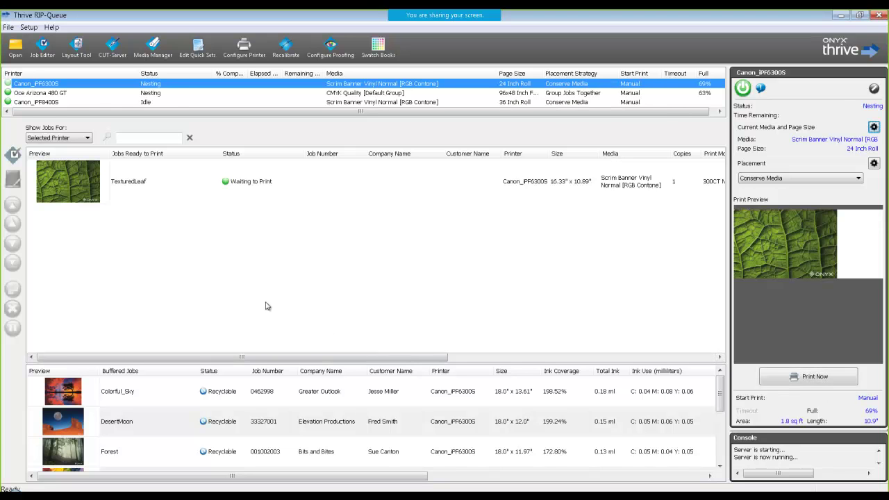
# Open Bridge.JPG on the Canon_iPF6300S with the Durable Backlit Film Normal quick set.
pyautogui.click(16, 48)
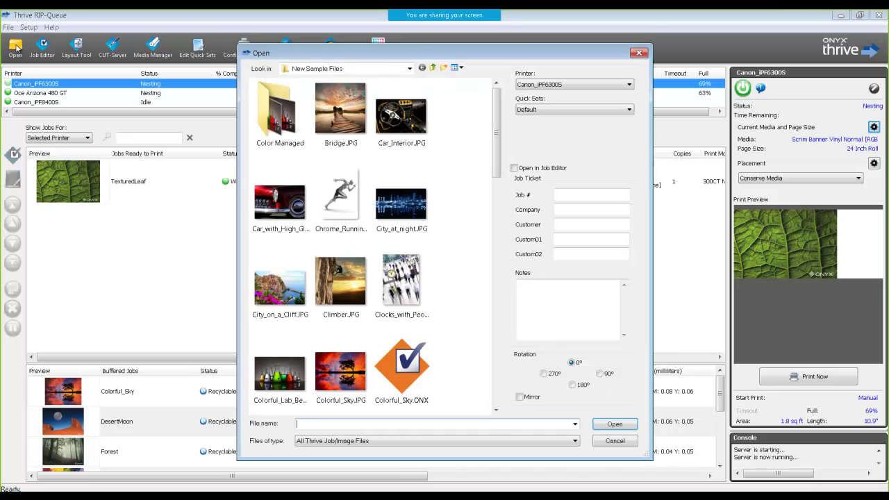
pyautogui.click(340, 117)
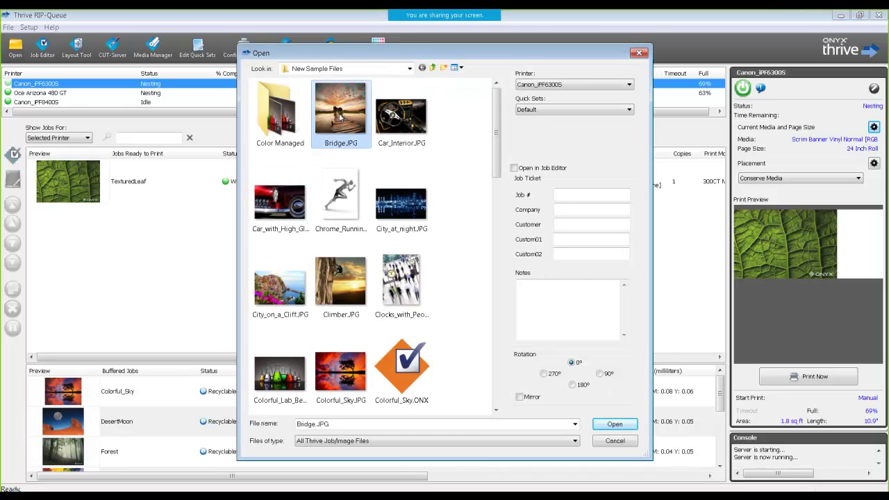
pyautogui.click(548, 111)
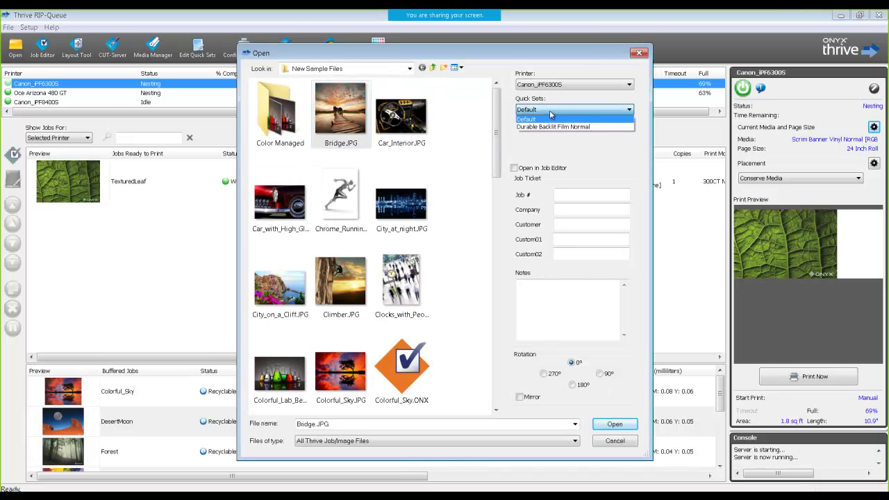
pyautogui.click(548, 127)
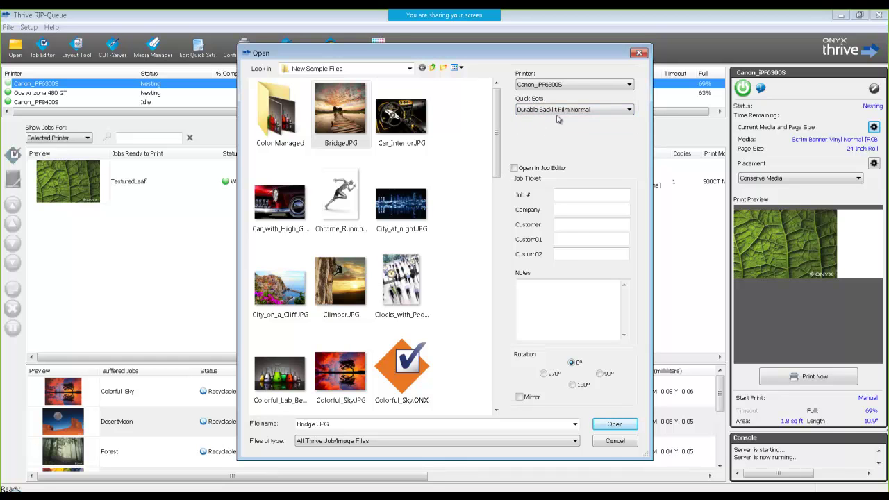
pyautogui.click(606, 425)
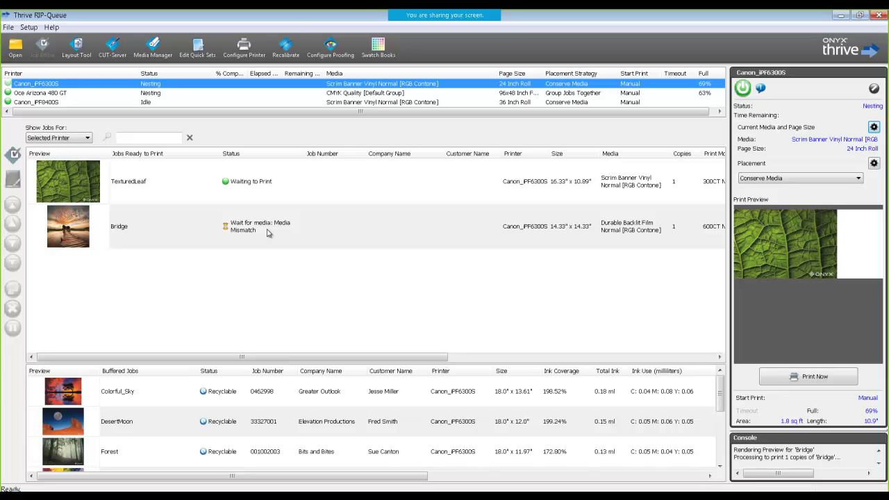
# Change the Canon_iPF6300S current media to Durable Backlit Film Normal.
pyautogui.click(874, 127)
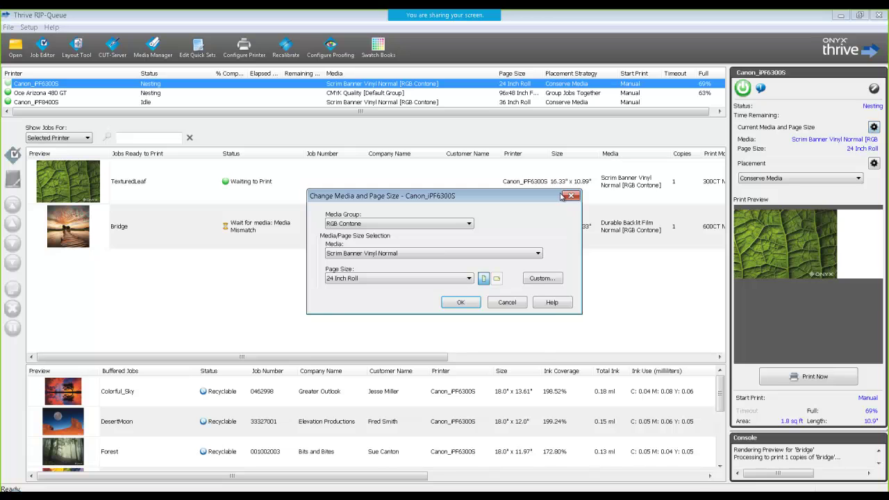
pyautogui.click(433, 254)
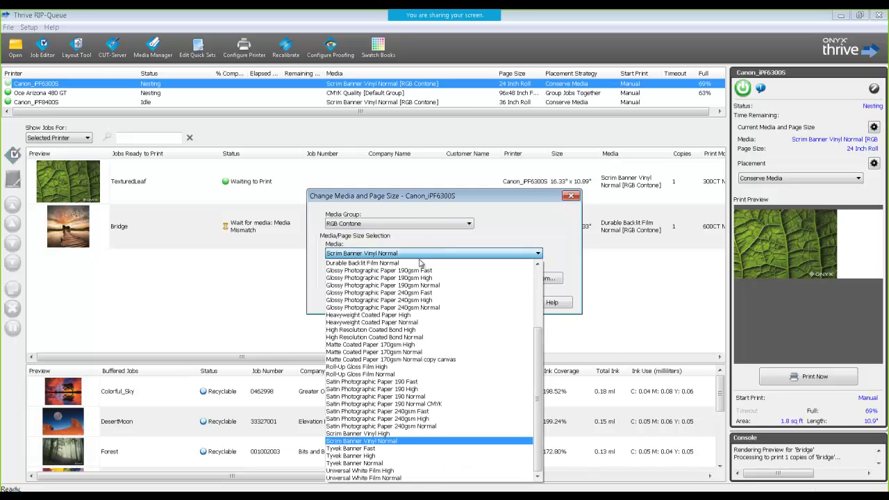
pyautogui.click(419, 263)
pyautogui.click(458, 302)
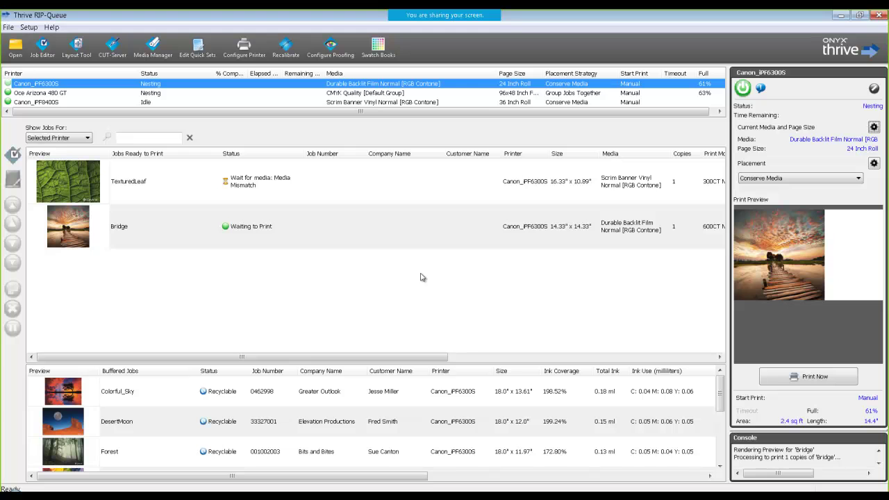
# Switch the Canon_iPF6300S current media back to Scrim Banner Vinyl Normal.
pyautogui.click(873, 127)
pyautogui.click(423, 254)
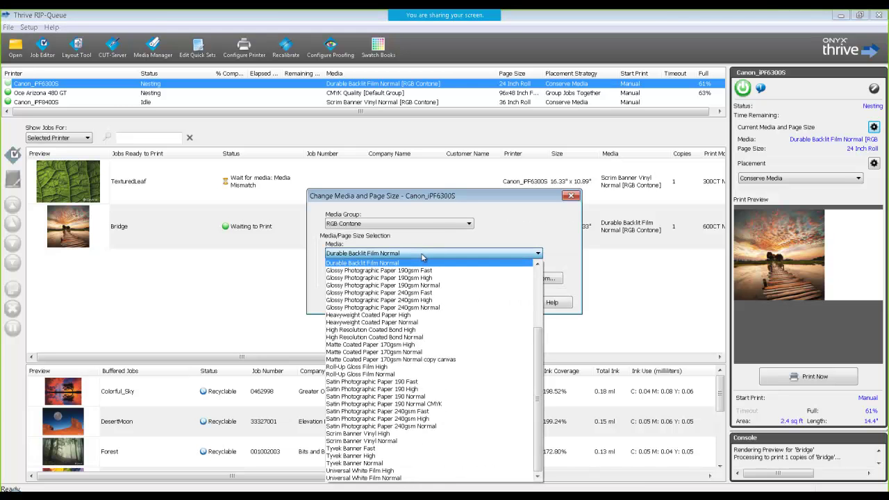
pyautogui.click(382, 441)
pyautogui.click(450, 304)
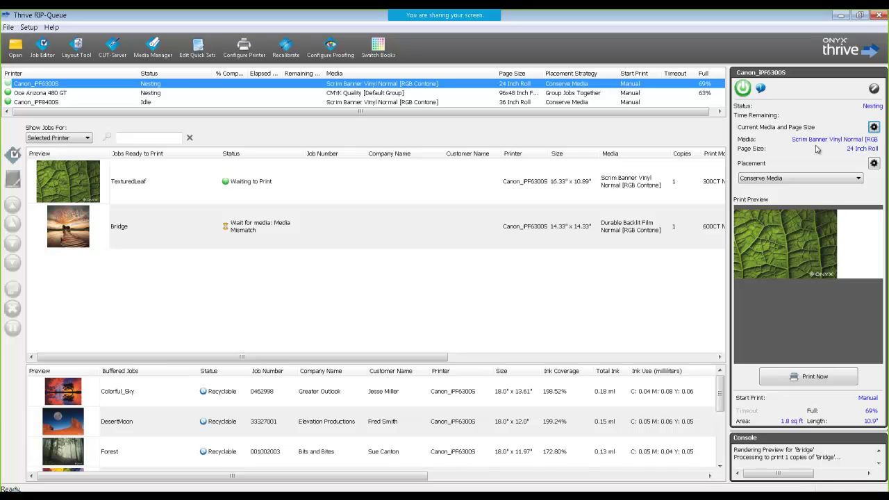
# Reopen the Canon_iPF6300S printer configuration and examine the Durable Backlit Film Normal quick set's settings, leaving without changes.
pyautogui.click(250, 46)
pyautogui.click(397, 275)
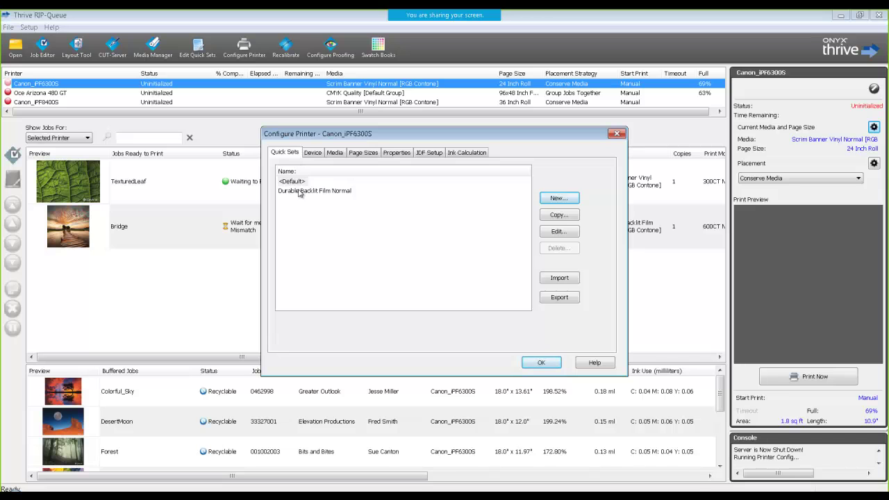
pyautogui.click(300, 192)
pyautogui.click(545, 232)
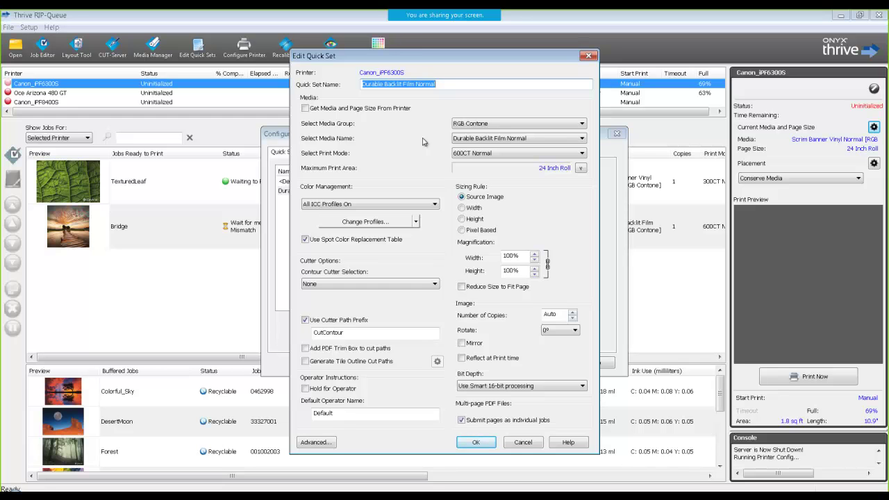
pyautogui.click(511, 441)
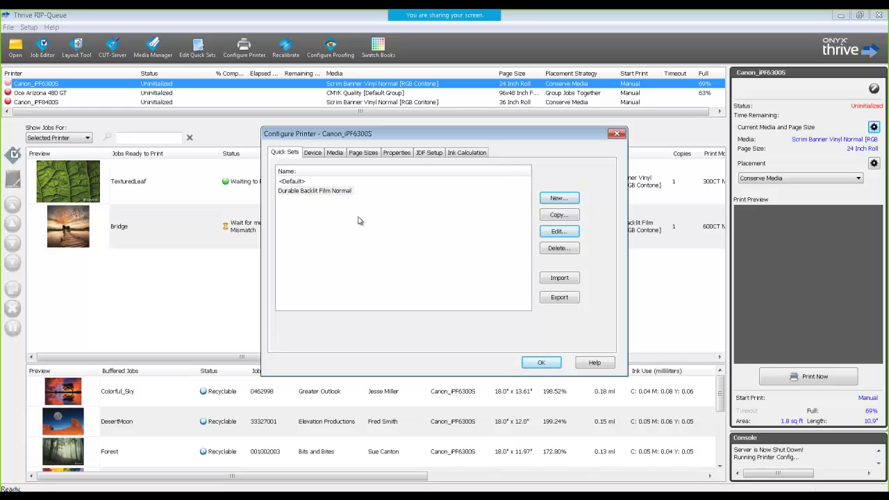
# Create a new quick set for the Canon_iPF6300S with Graphtec Cutter as its contour cutter.
pyautogui.click(545, 200)
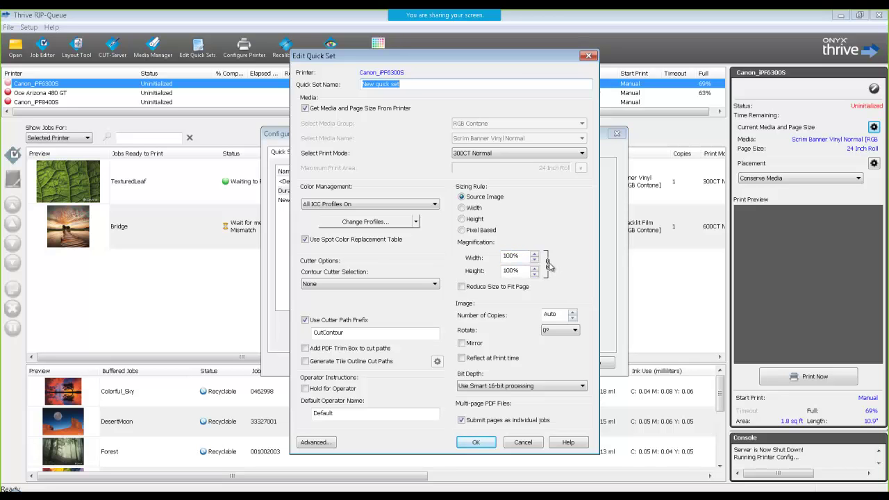
pyautogui.click(559, 331)
pyautogui.click(557, 336)
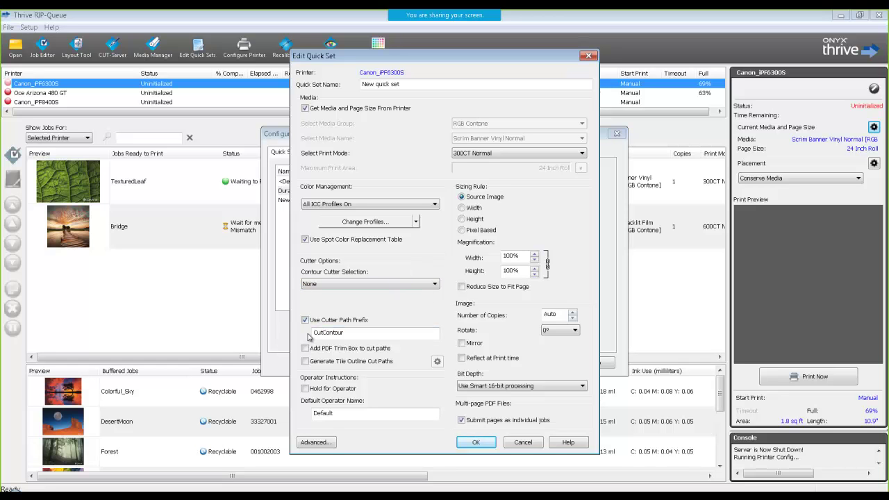
pyautogui.click(318, 286)
pyautogui.click(318, 286)
pyautogui.click(338, 285)
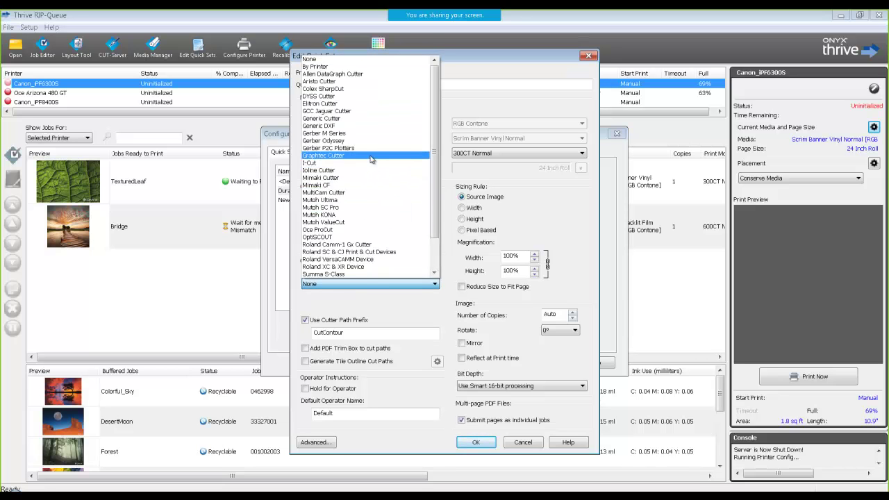
pyautogui.scroll(-2, 430, 153)
pyautogui.scroll(2, 419, 105)
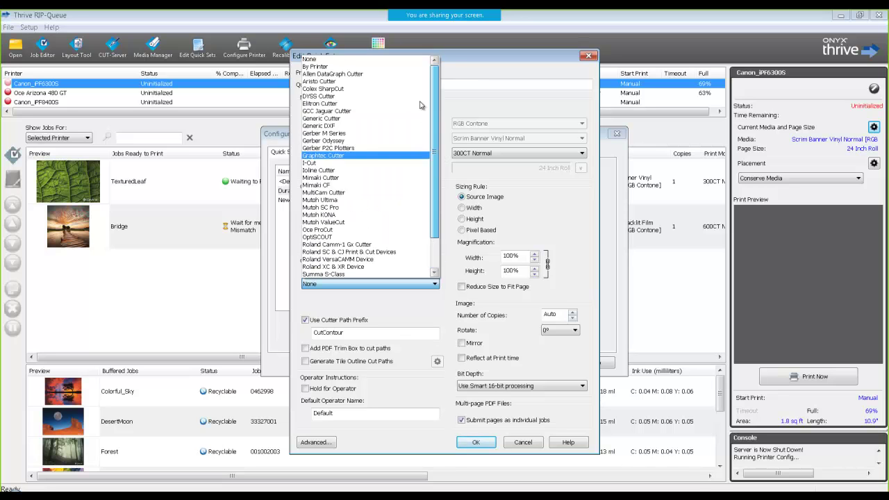
pyautogui.click(349, 156)
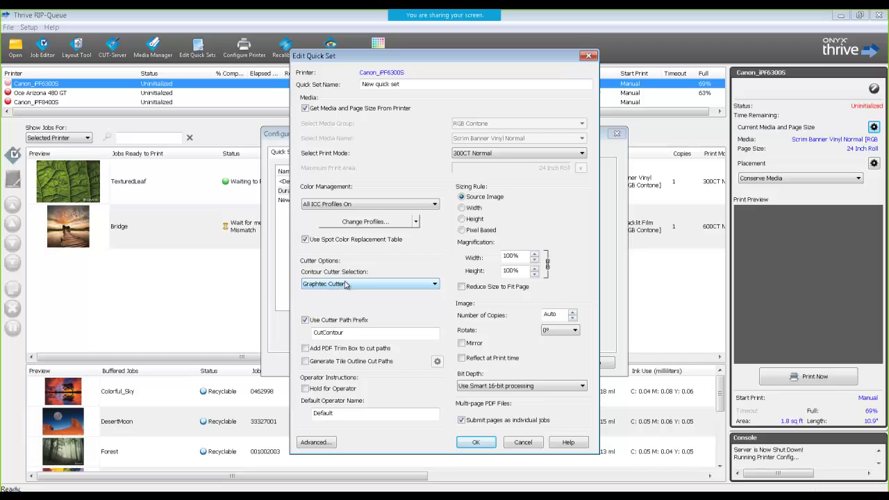
# Name the new quick set Graphtec and save it.
pyautogui.moveTo(414, 84); pyautogui.dragTo(361, 84)
pyautogui.write('Graphtec')
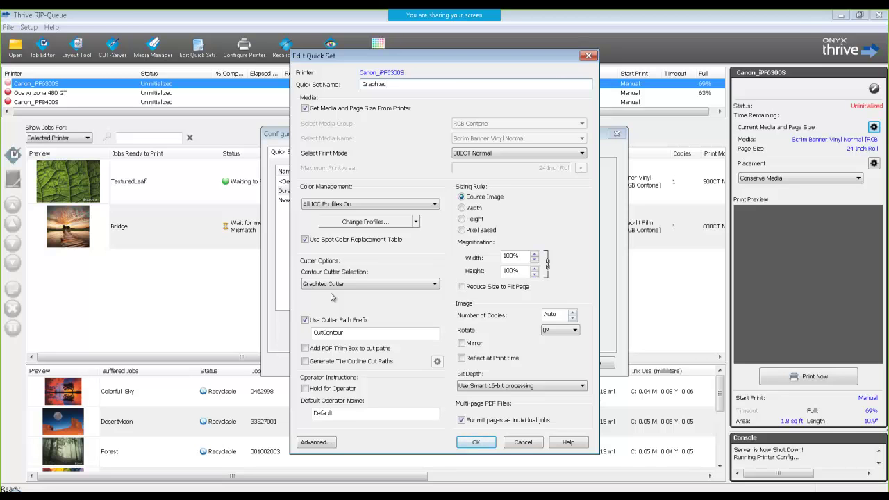
pyautogui.click(473, 442)
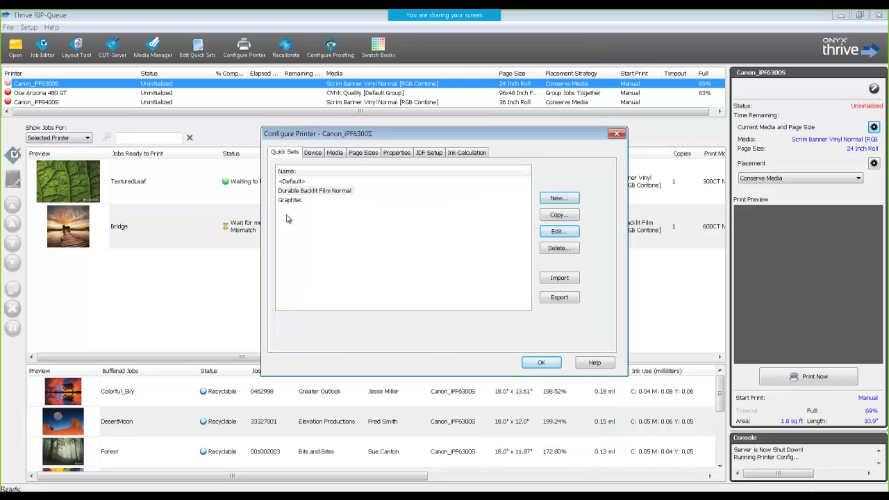
# Start another new quick set for the Canon_iPF6300S, keeping its contour cutter selection at None.
pyautogui.click(559, 198)
pyautogui.click(407, 284)
pyautogui.click(375, 283)
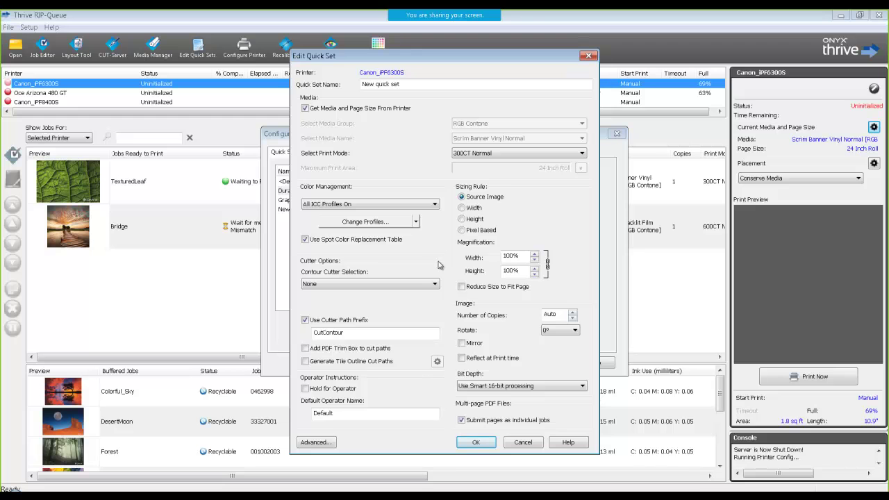
pyautogui.moveTo(390, 59); pyautogui.dragTo(454, 62)
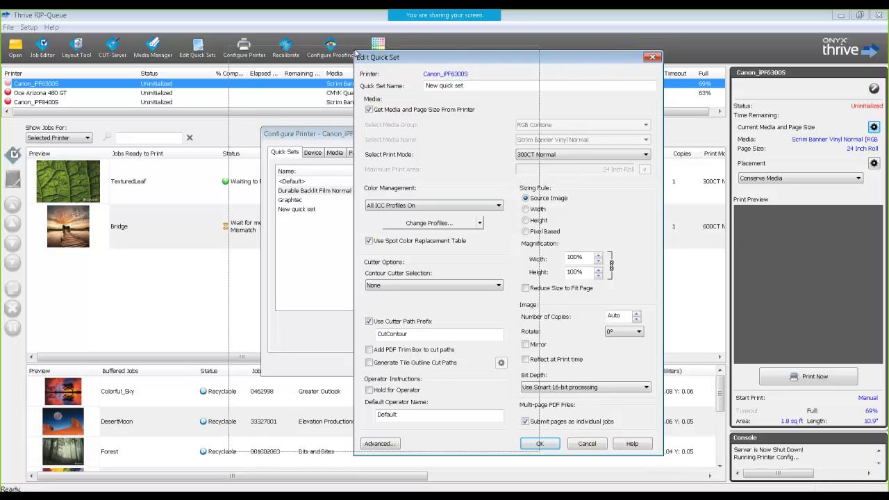
pyautogui.moveTo(481, 57); pyautogui.dragTo(354, 52)
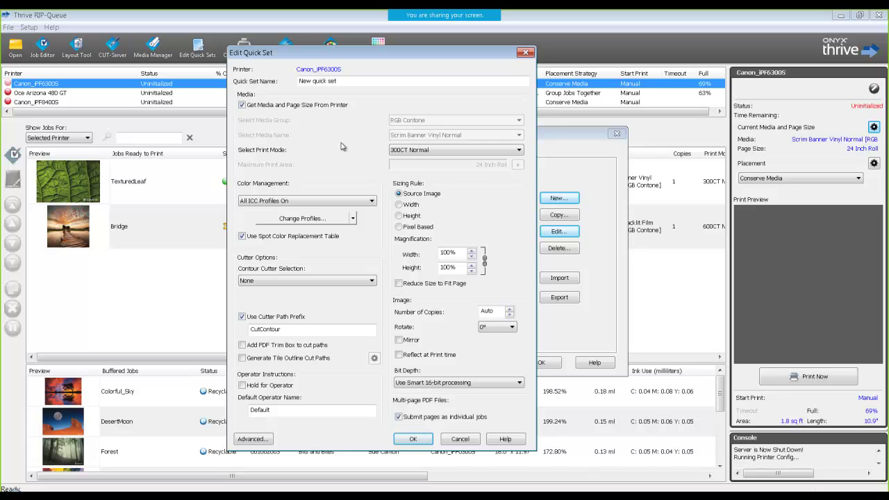
# Examine which print modes the new quick set offers for the current media, keeping 300CT Normal.
pyautogui.click(482, 151)
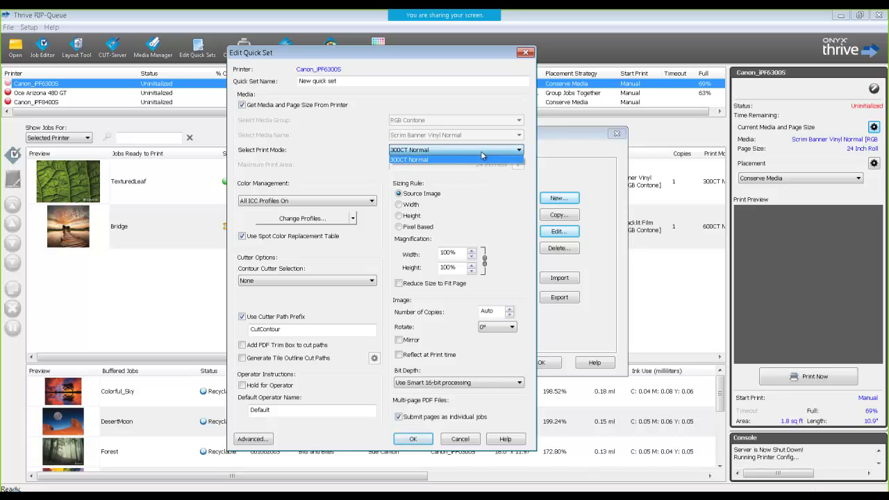
pyautogui.click(481, 152)
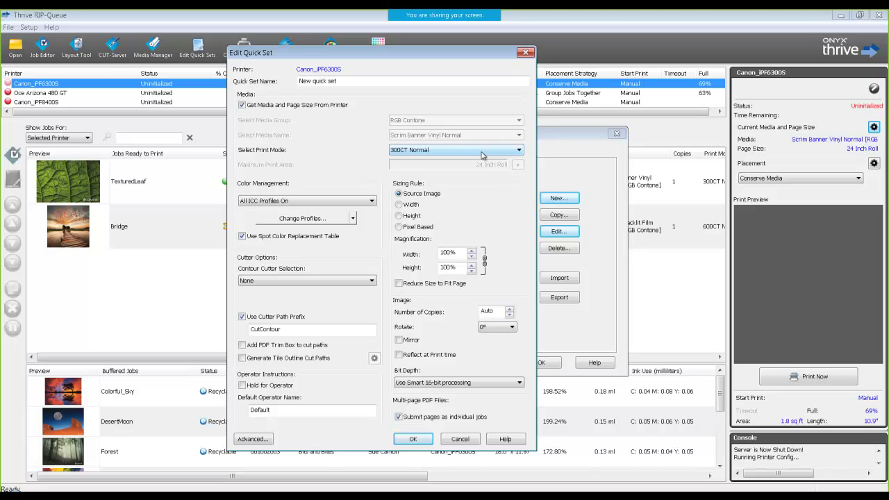
pyautogui.click(482, 155)
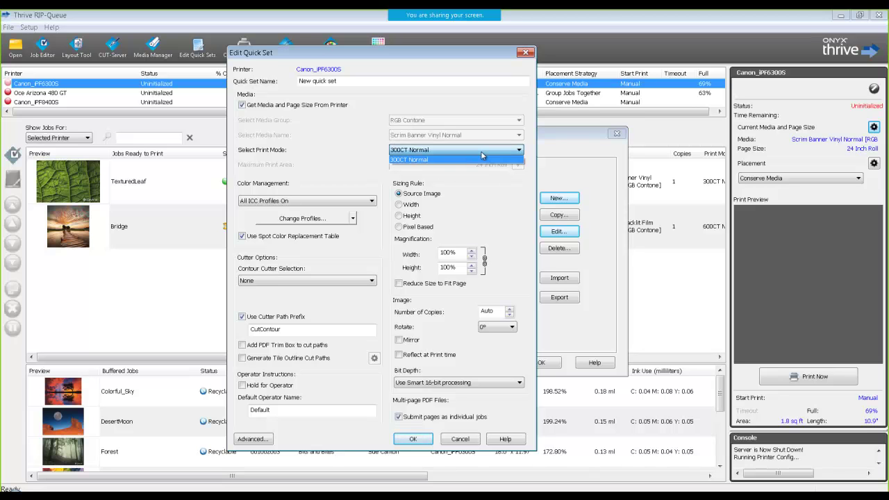
pyautogui.click(481, 155)
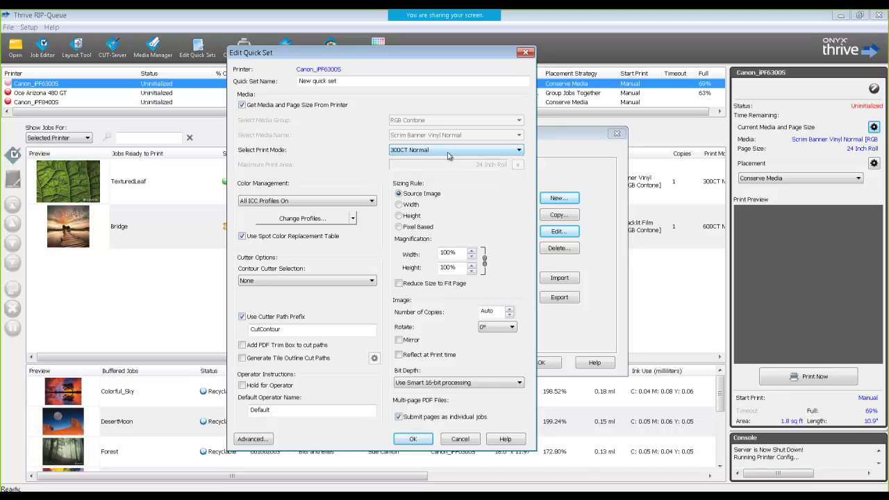
pyautogui.click(449, 155)
pyautogui.click(447, 153)
pyautogui.click(455, 151)
pyautogui.click(452, 150)
# Open the new quick set's advanced options and examine the cropping rule settings, leaving cropping off.
pyautogui.moveTo(348, 54); pyautogui.dragTo(550, 57)
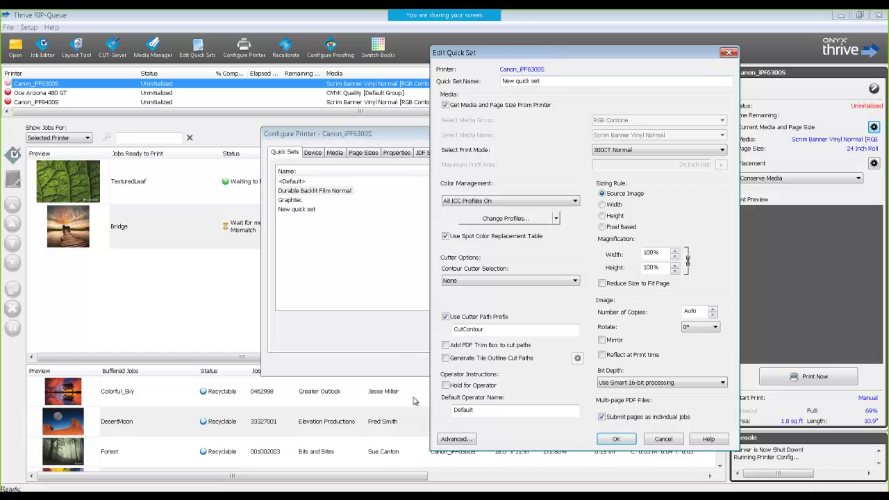
pyautogui.click(455, 438)
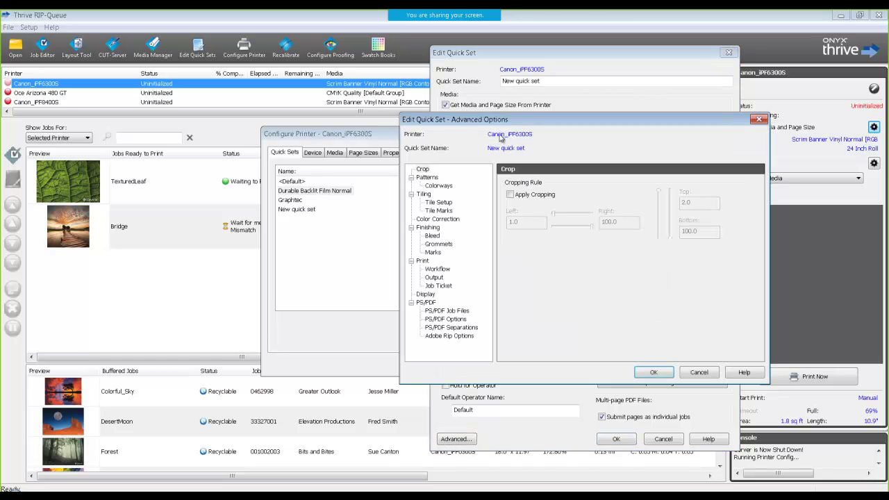
pyautogui.moveTo(549, 119); pyautogui.dragTo(212, 102)
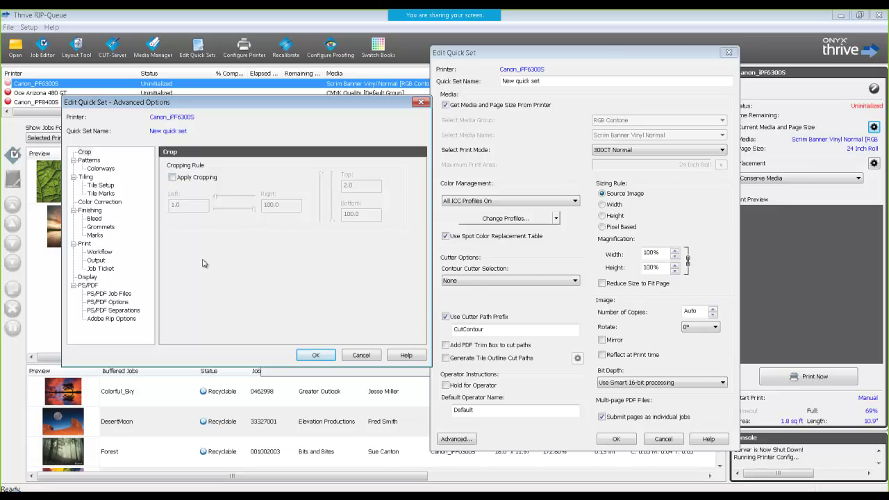
pyautogui.click(84, 152)
pyautogui.click(171, 178)
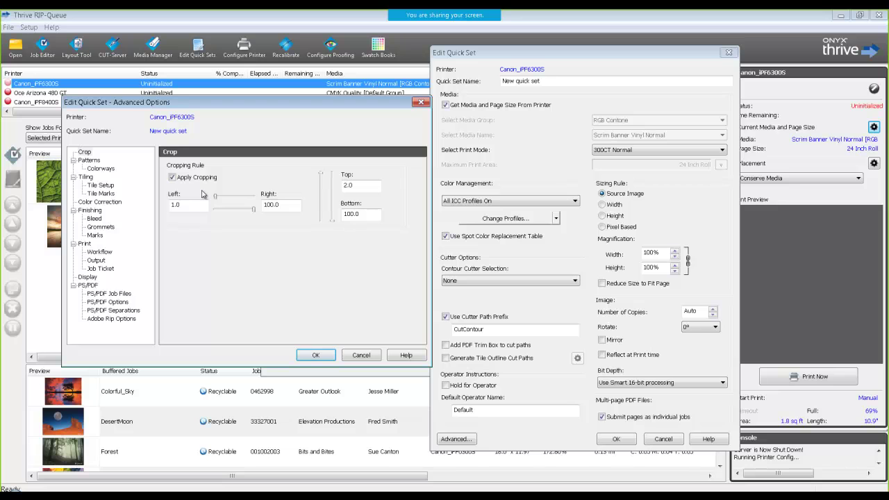
pyautogui.click(172, 177)
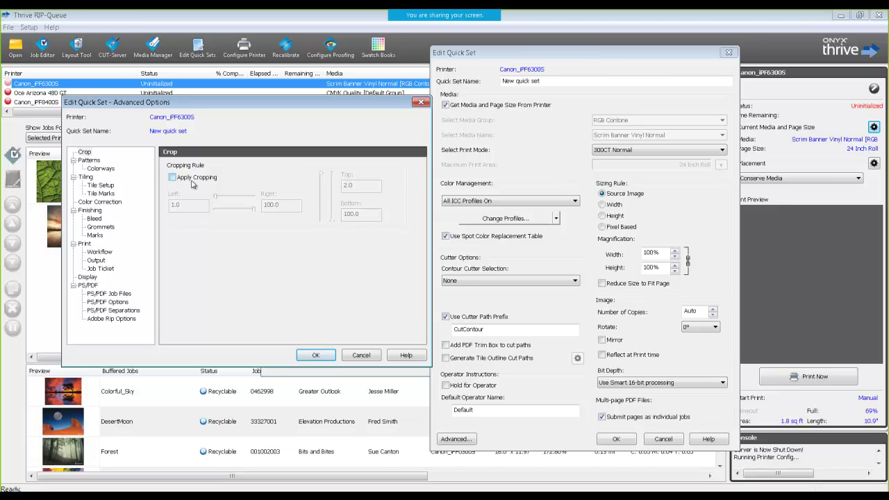
# Examine the Colorways pattern settings of the new quick set, leaving colorways disabled.
pyautogui.click(98, 170)
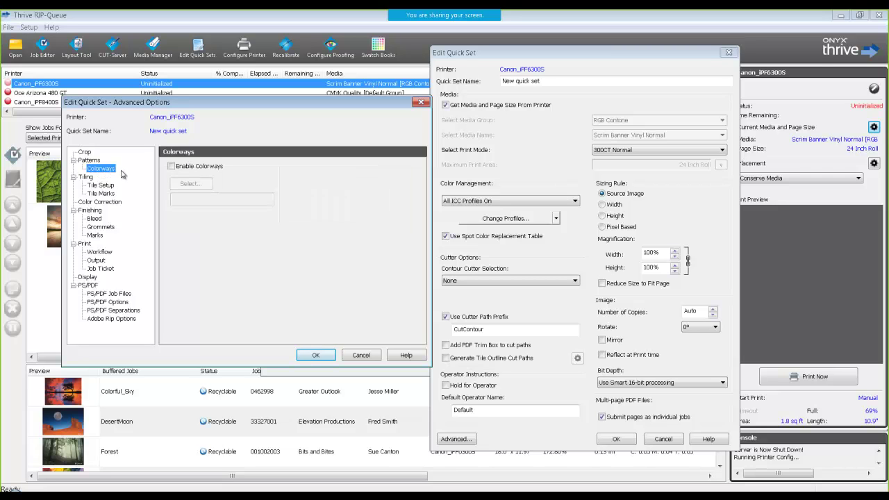
pyautogui.click(171, 166)
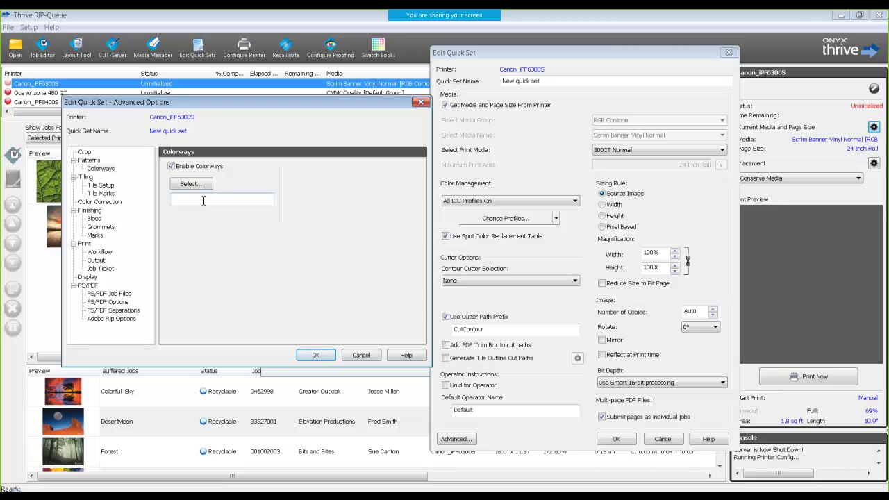
pyautogui.click(172, 166)
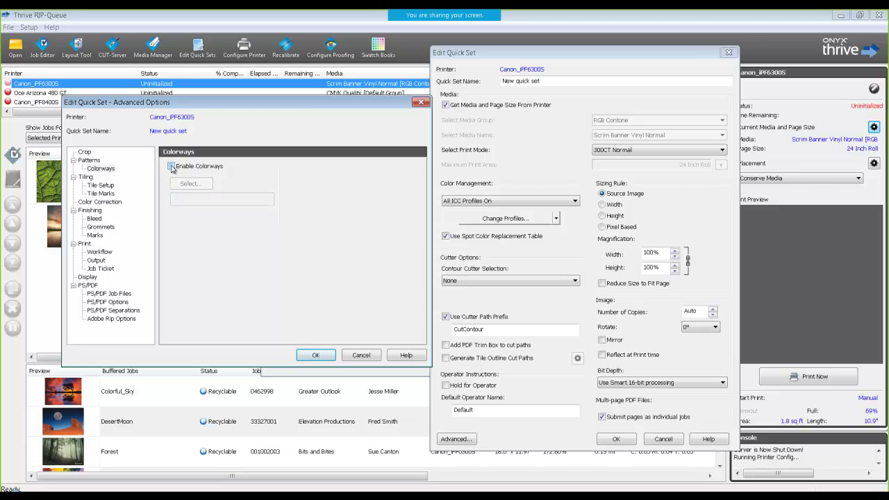
# Examine the tile setup, tile marks and color correction filter settings, leaving tiling off.
pyautogui.click(100, 185)
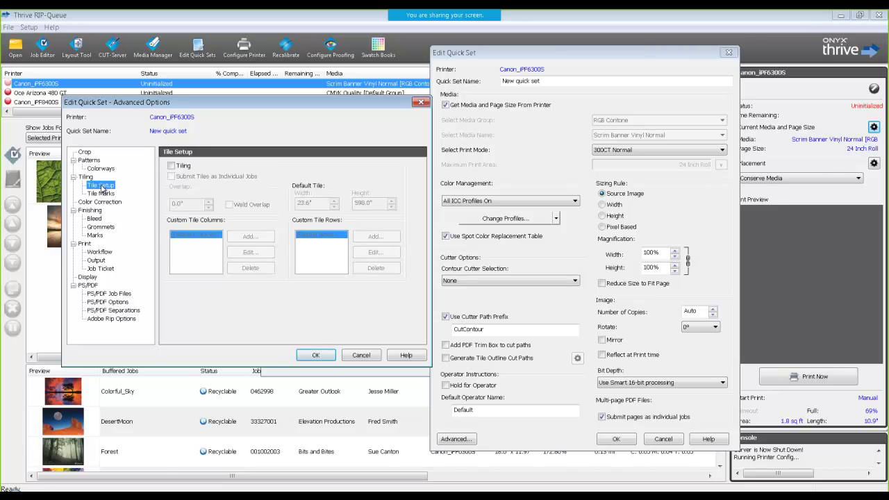
pyautogui.click(172, 166)
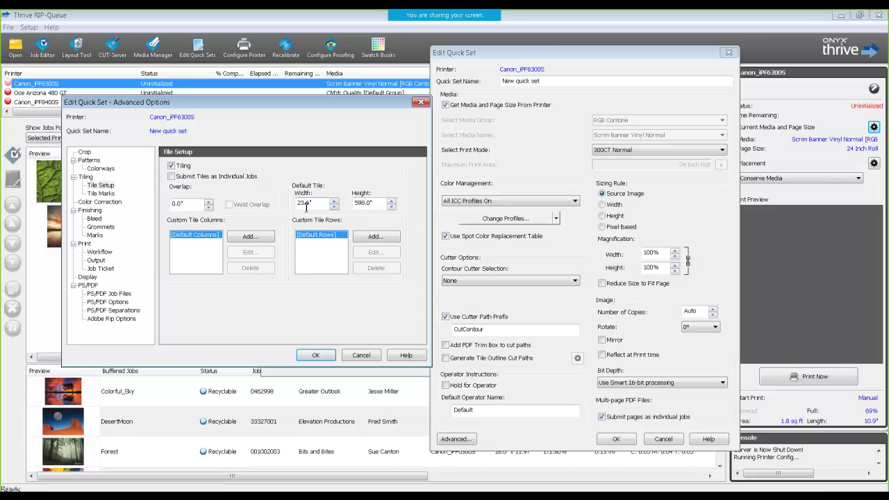
pyautogui.click(101, 193)
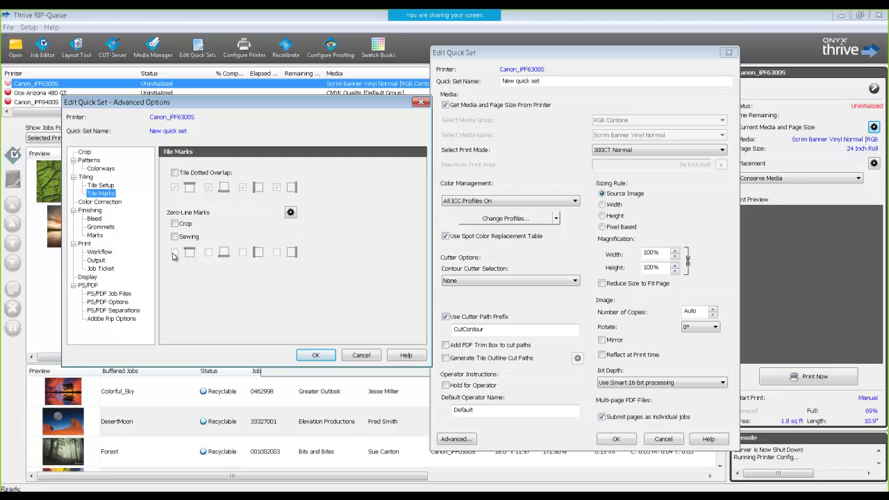
pyautogui.click(105, 185)
pyautogui.click(188, 164)
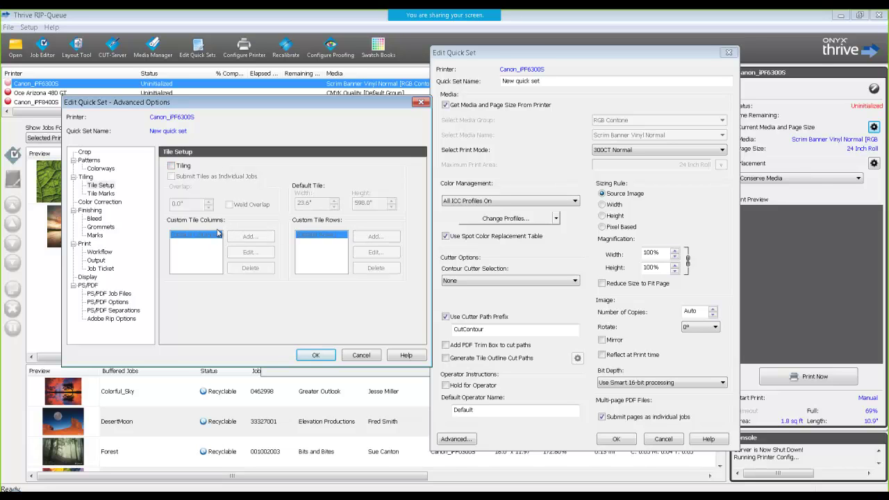
pyautogui.click(97, 202)
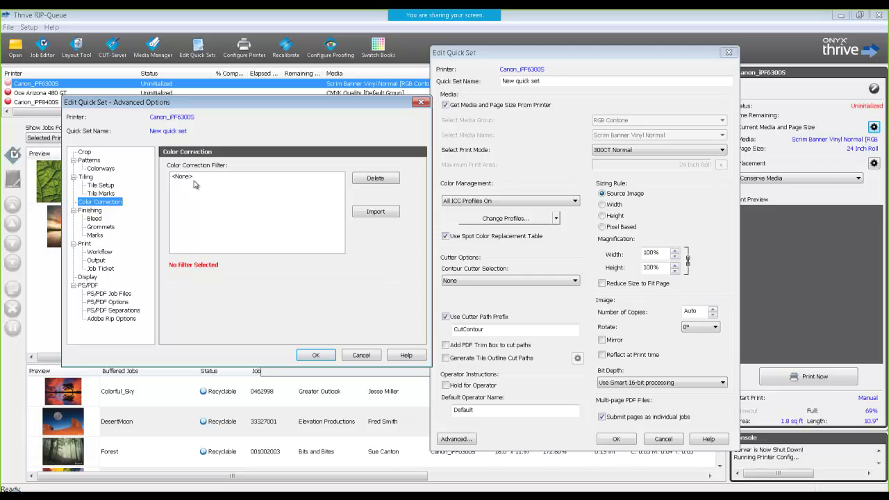
pyautogui.click(101, 185)
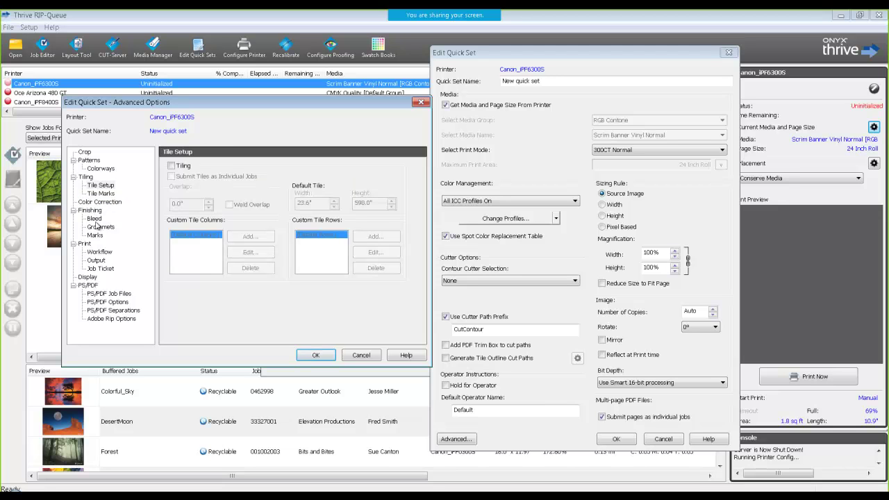
# Examine the finishing settings for bleed, grommets and marks, leaving image bleed disabled.
pyautogui.click(95, 219)
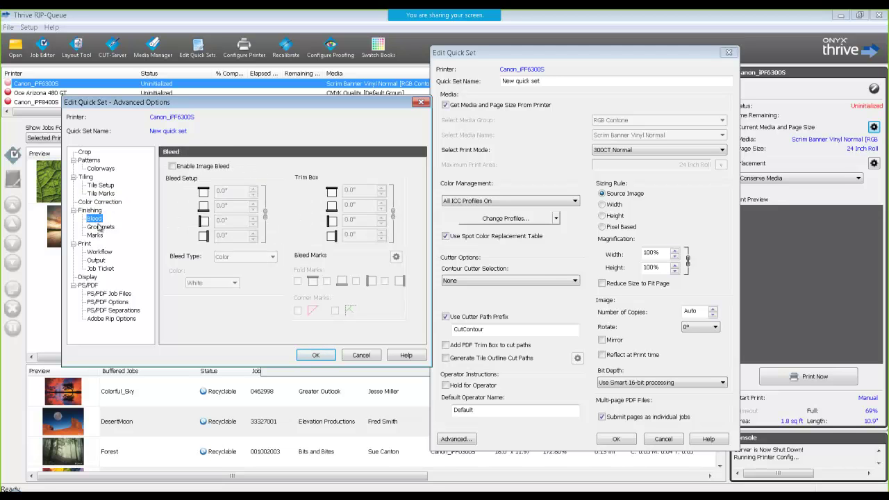
pyautogui.click(172, 166)
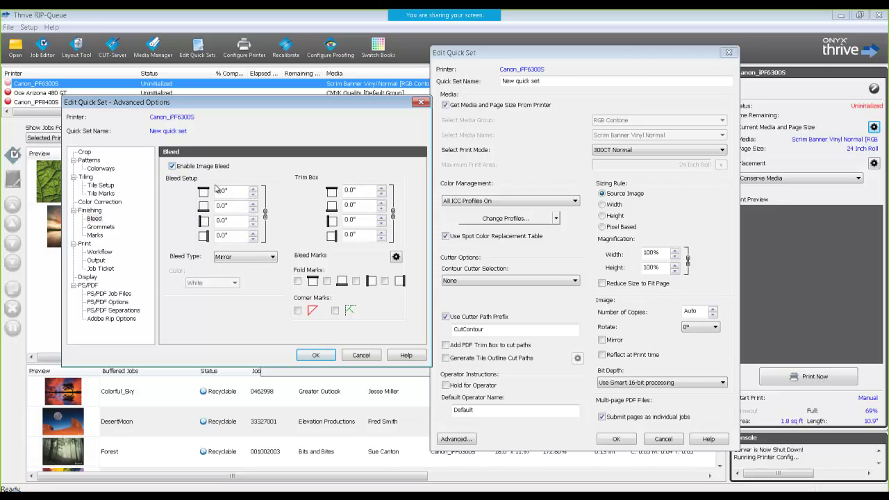
pyautogui.click(243, 257)
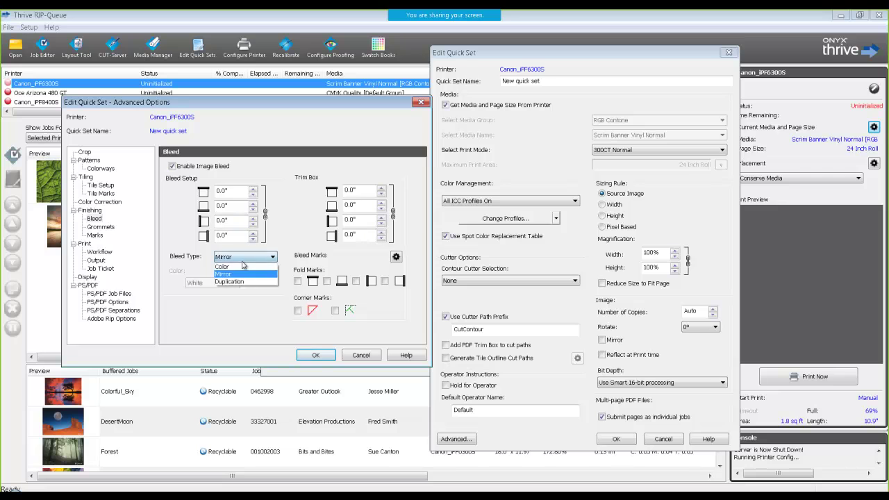
pyautogui.click(242, 260)
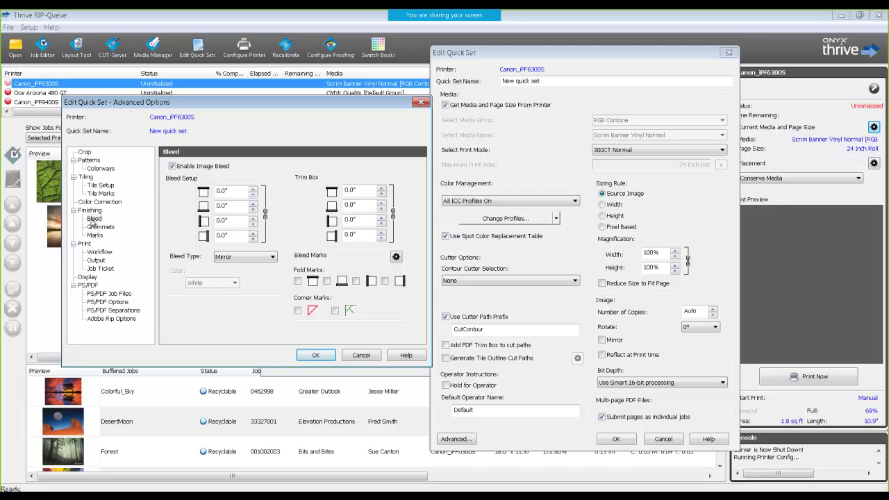
pyautogui.click(95, 228)
pyautogui.click(94, 220)
pyautogui.click(97, 228)
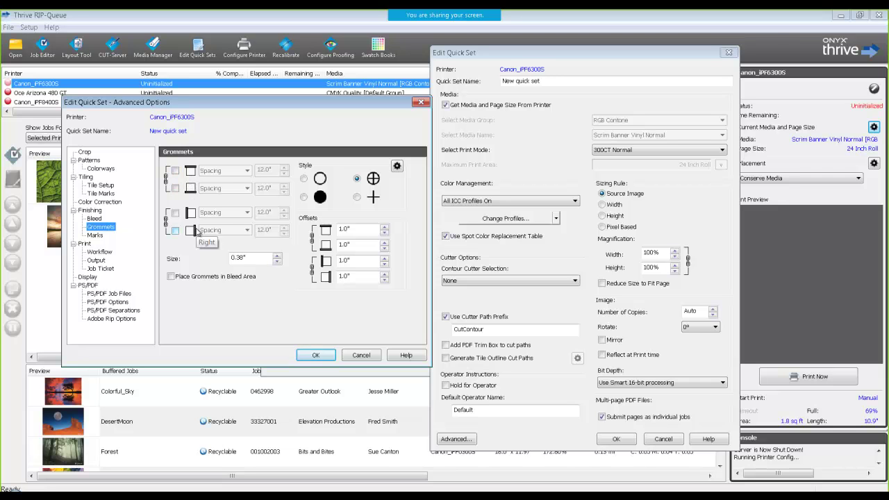
pyautogui.click(94, 219)
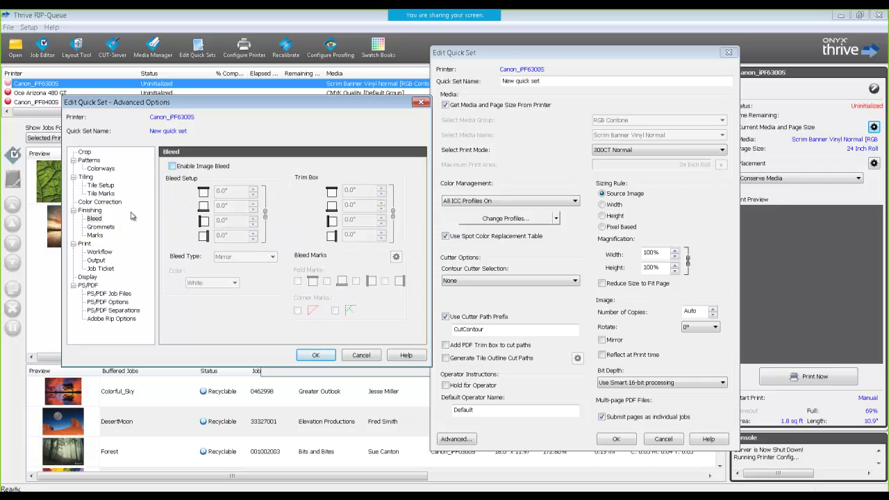
pyautogui.click(98, 235)
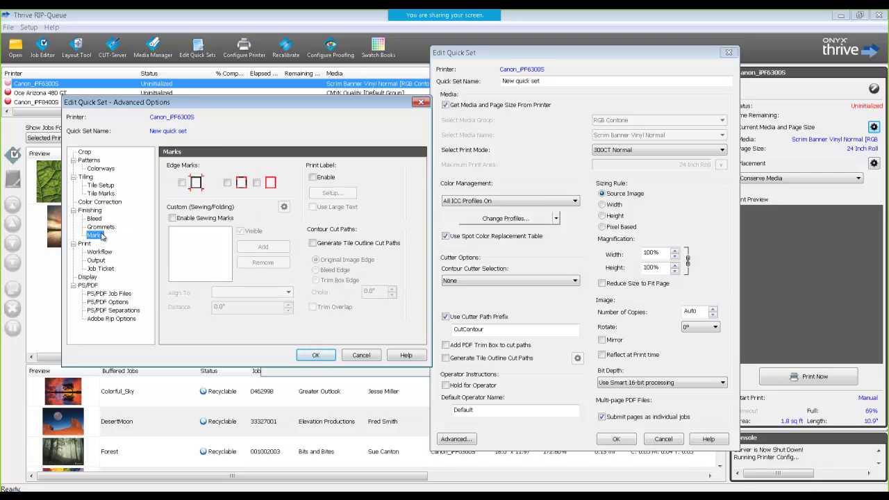
# Examine the print label setup for user comment, job ticket, info, tile/copy, print and date/time details, leaving the print label disabled.
pyautogui.click(182, 182)
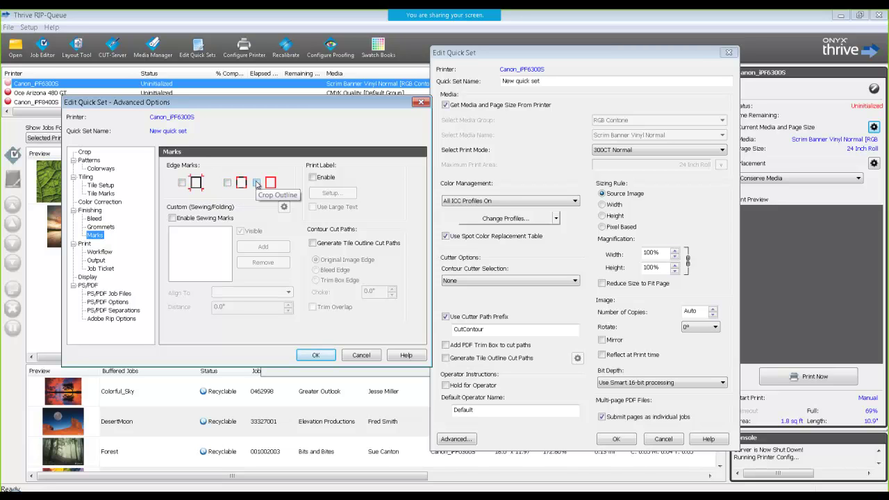
pyautogui.click(313, 177)
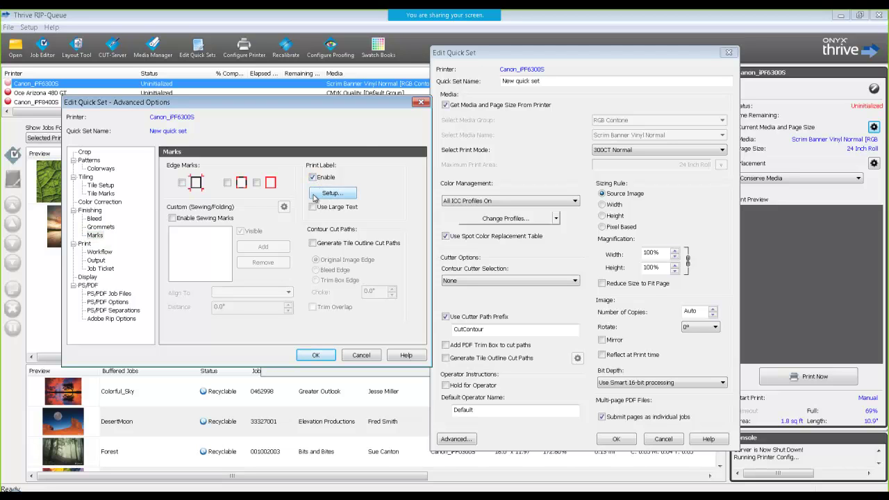
pyautogui.click(313, 197)
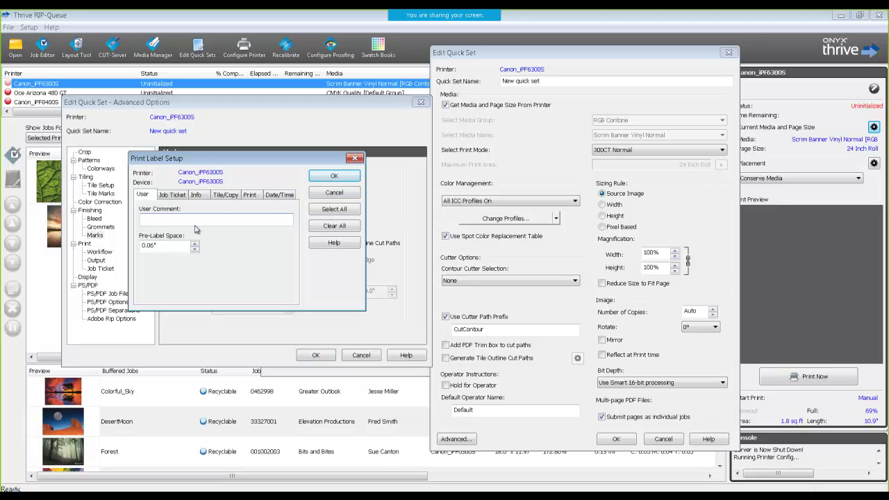
pyautogui.click(171, 218)
pyautogui.click(166, 195)
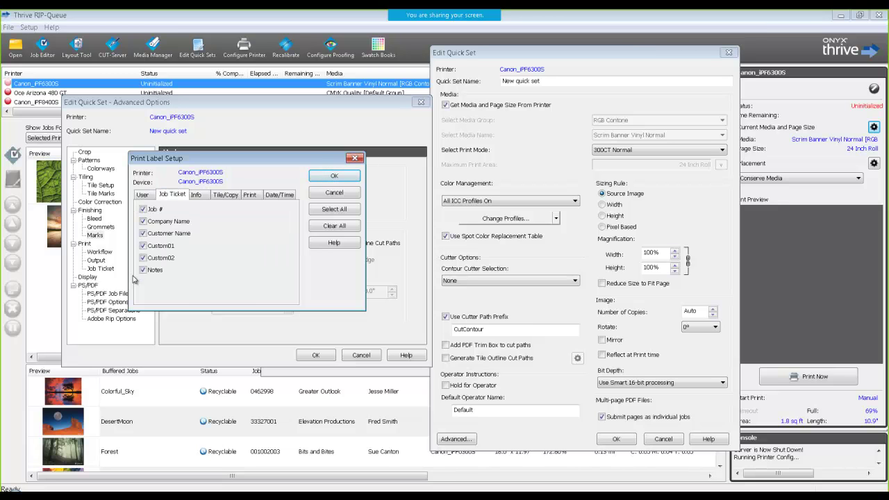
pyautogui.click(197, 196)
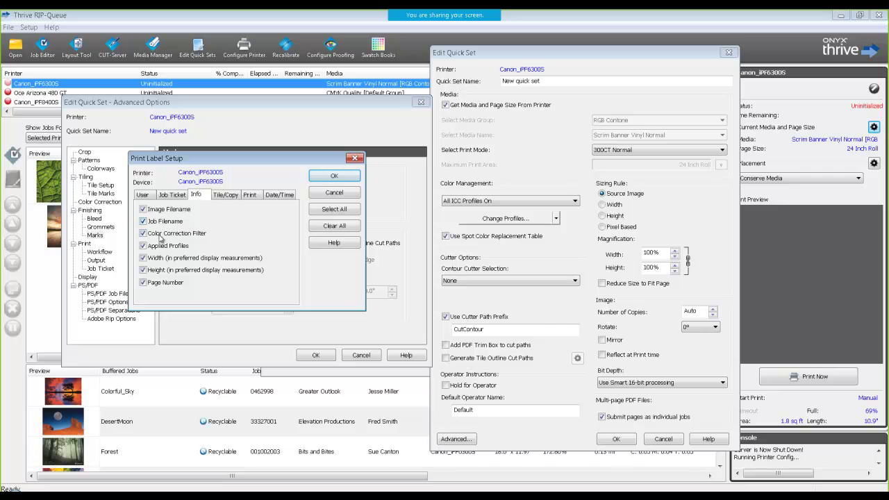
pyautogui.click(232, 198)
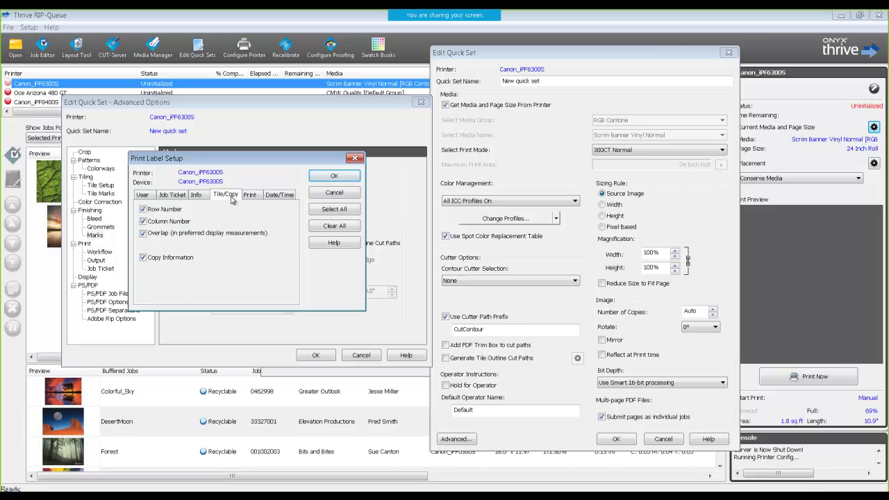
pyautogui.click(248, 197)
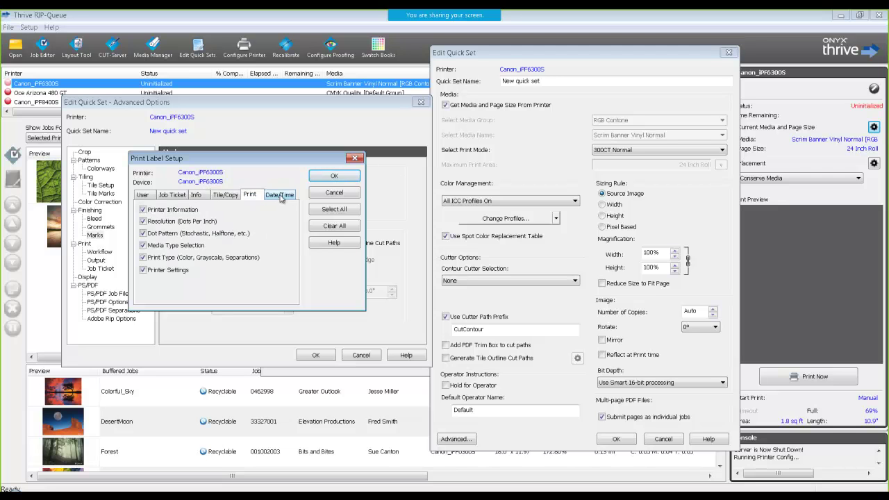
pyautogui.click(281, 196)
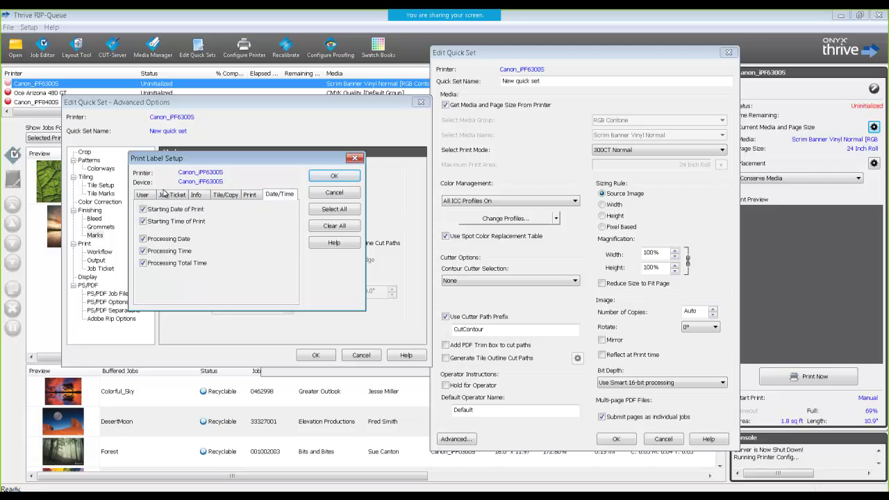
pyautogui.press('Return')
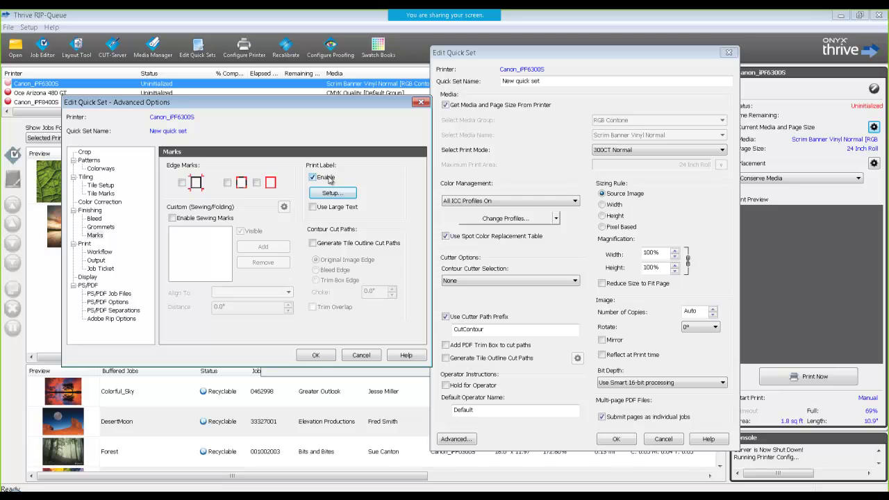
pyautogui.click(314, 178)
pyautogui.click(313, 178)
pyautogui.click(312, 179)
# Enable image bleed for the quick set with 1.0" on all four sides and the Mirror bleed type.
pyautogui.click(93, 218)
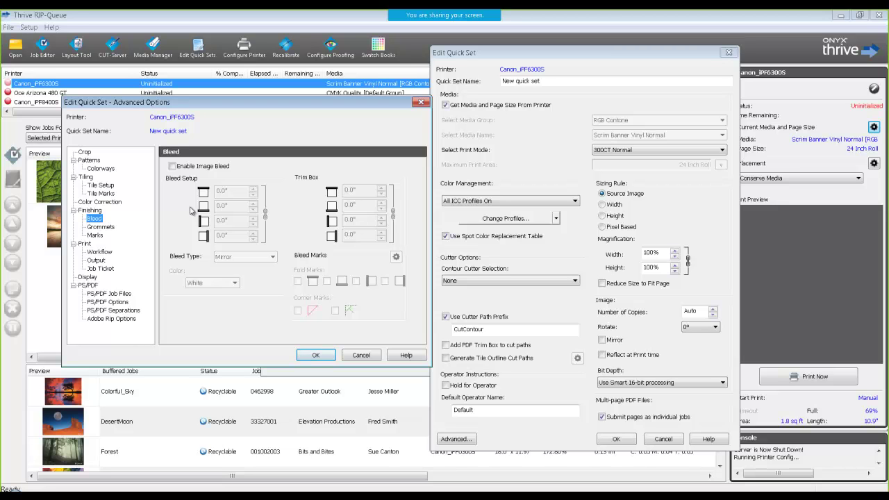
pyautogui.click(172, 166)
pyautogui.doubleClick(241, 193)
pyautogui.write('1')
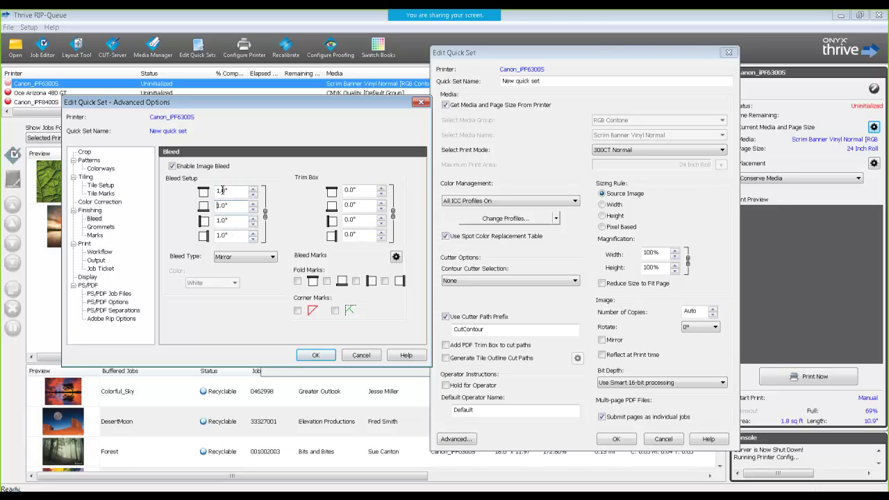
pyautogui.click(251, 258)
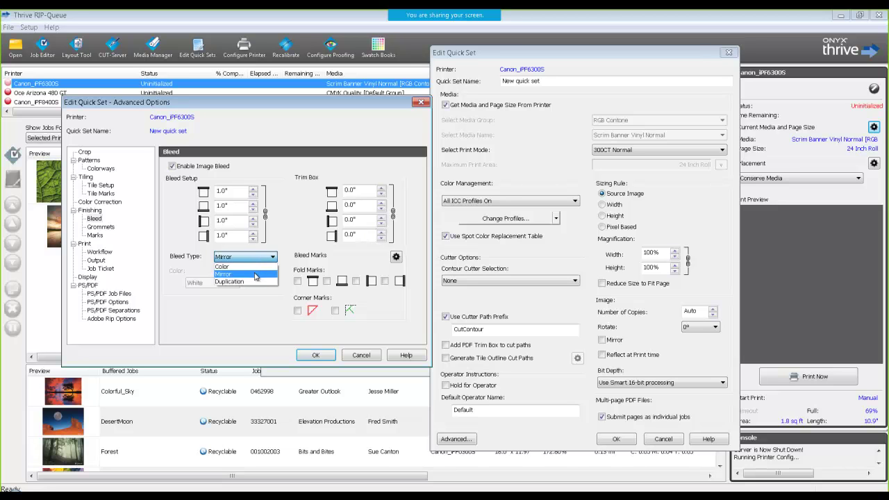
pyautogui.click(254, 275)
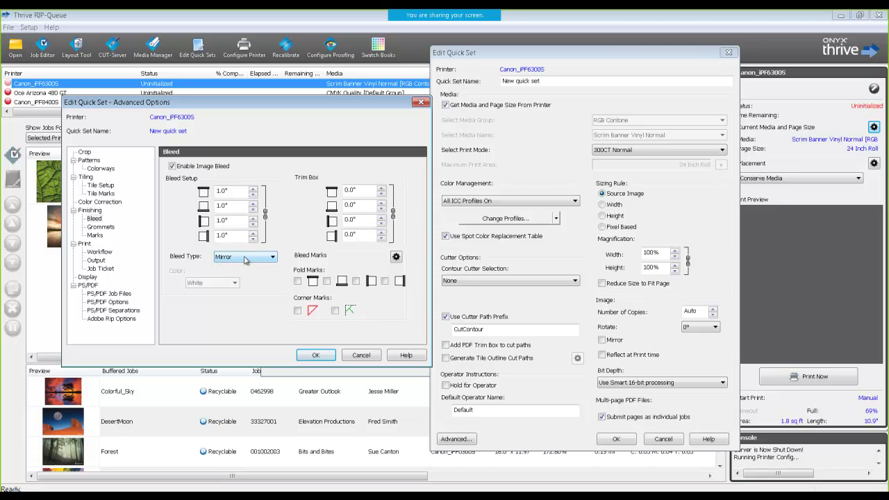
# Try the Duplication and Color bleed types, check the bleed color choices, and set the bleed type back to Mirror.
pyautogui.click(244, 258)
pyautogui.click(244, 282)
pyautogui.click(231, 258)
pyautogui.click(232, 268)
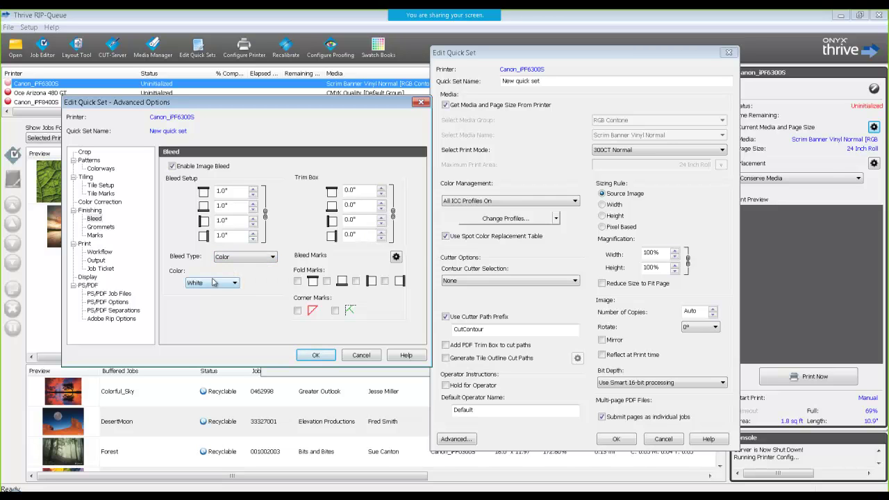
pyautogui.click(211, 281)
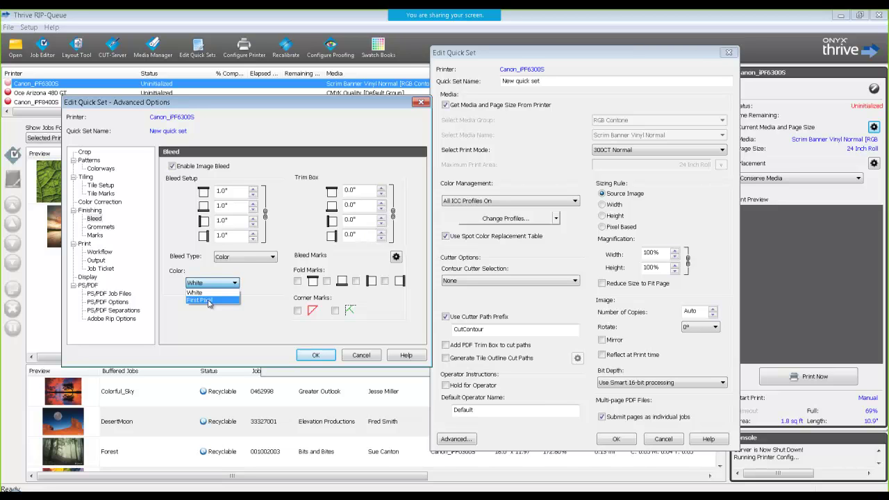
pyautogui.click(209, 278)
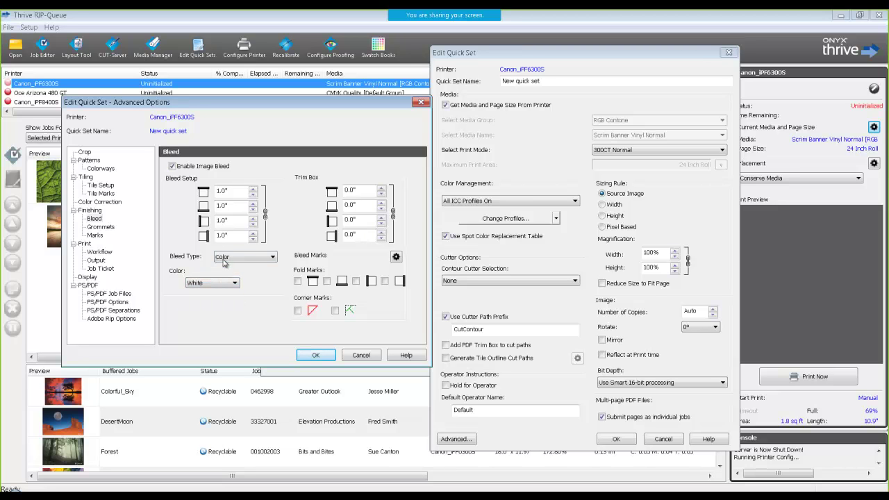
pyautogui.click(224, 261)
pyautogui.click(223, 273)
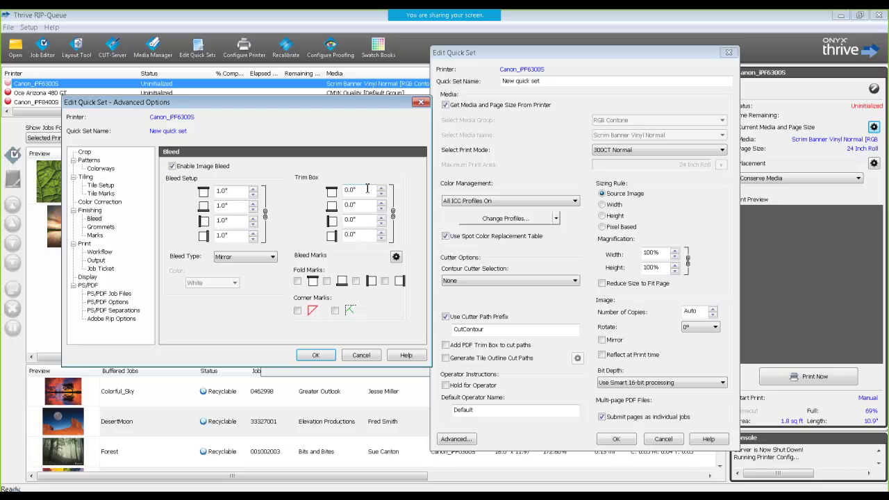
# Set the bleed trim box to 2.0" on all four sides.
pyautogui.click(333, 194)
pyautogui.doubleClick(360, 190)
pyautogui.write('2')
# Try the fold marks on all four sides and the Banner corner marks, and switch them all off again.
pyautogui.click(297, 280)
pyautogui.click(327, 280)
pyautogui.click(355, 281)
pyautogui.click(385, 280)
pyautogui.click(385, 280)
pyautogui.click(355, 281)
pyautogui.click(326, 280)
pyautogui.click(297, 280)
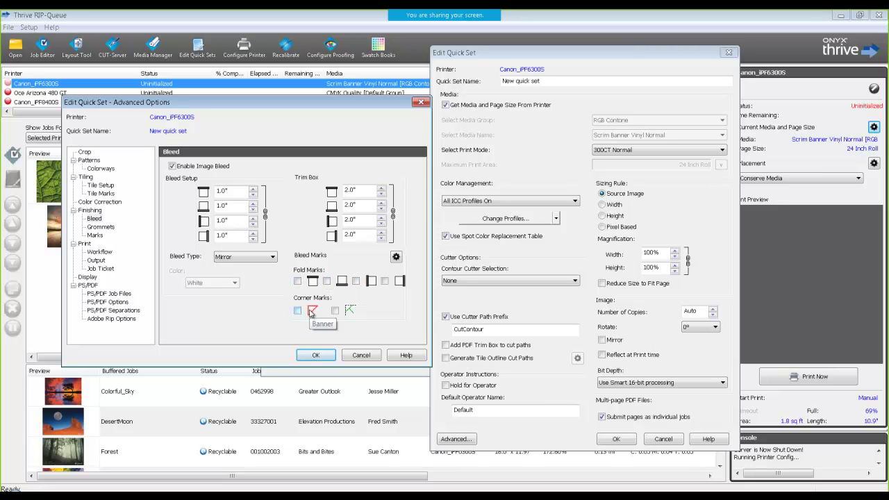
pyautogui.click(298, 310)
pyautogui.click(298, 310)
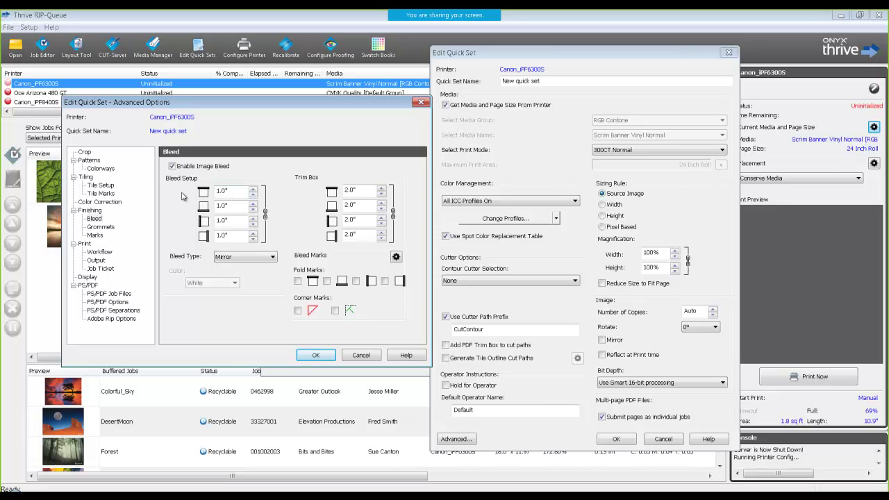
# Switch image bleed off, look through the grommets, marks and bleed settings, and enable image bleed again.
pyautogui.click(171, 166)
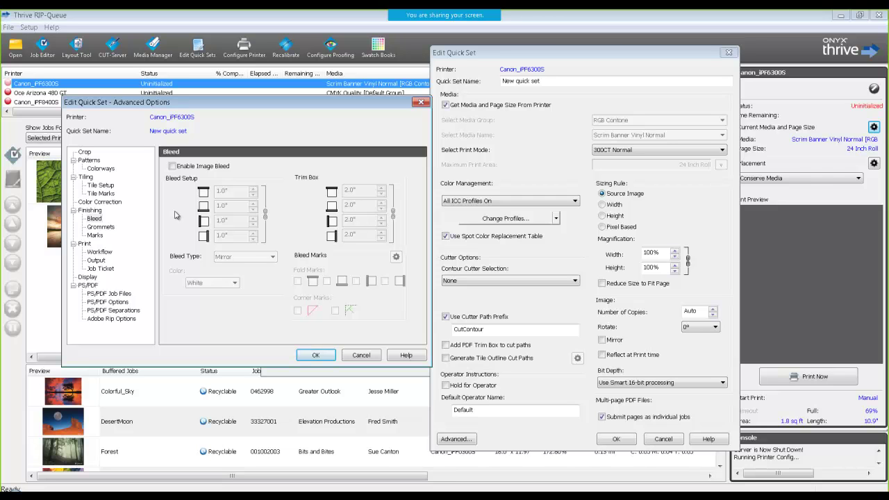
pyautogui.click(99, 227)
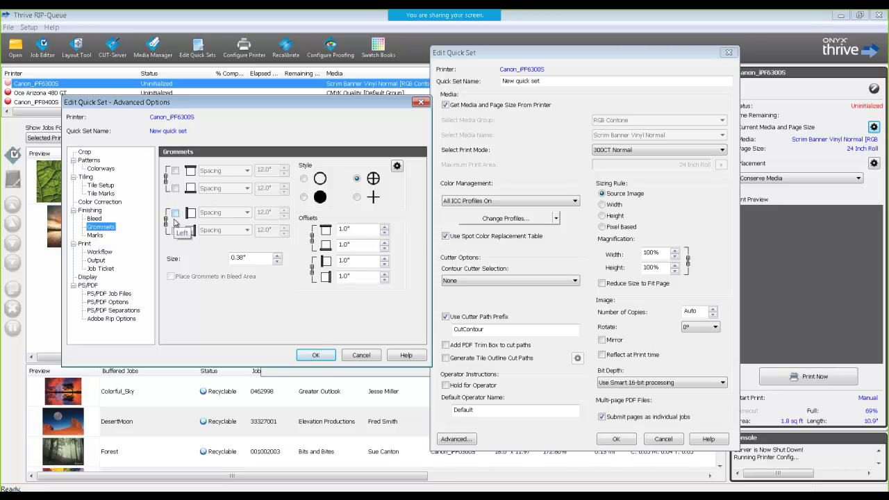
pyautogui.click(95, 236)
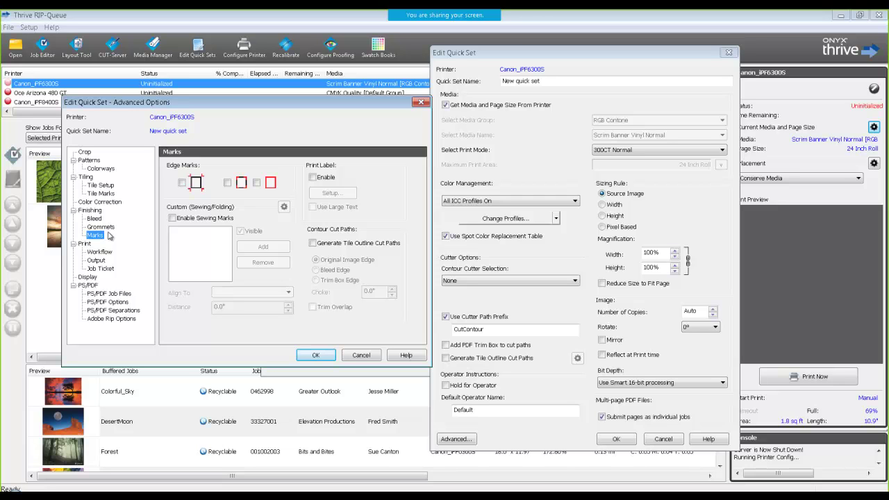
pyautogui.click(98, 220)
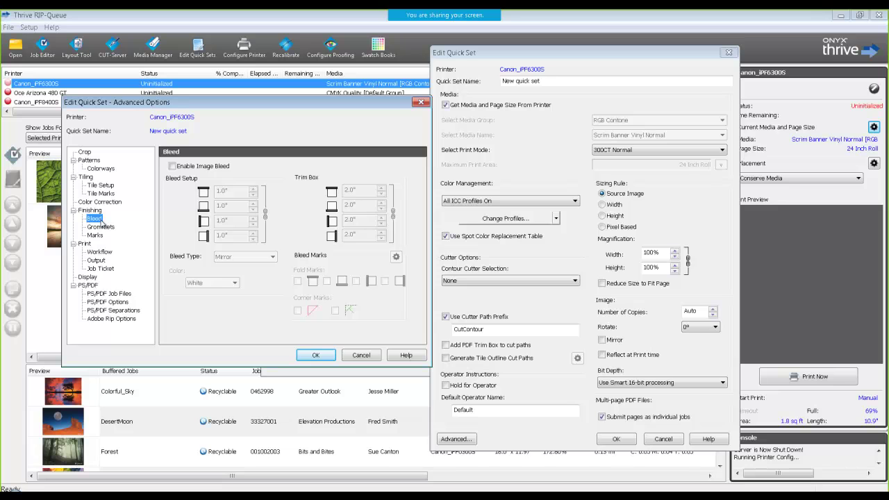
pyautogui.click(107, 231)
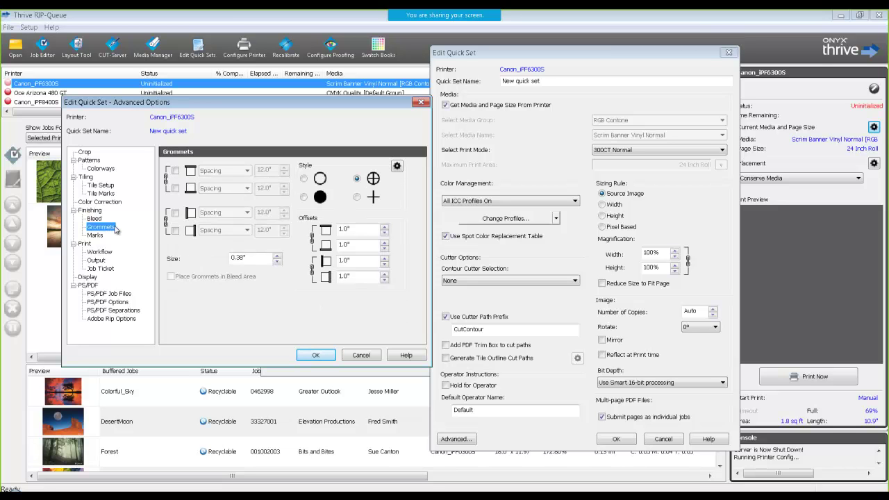
pyautogui.click(96, 218)
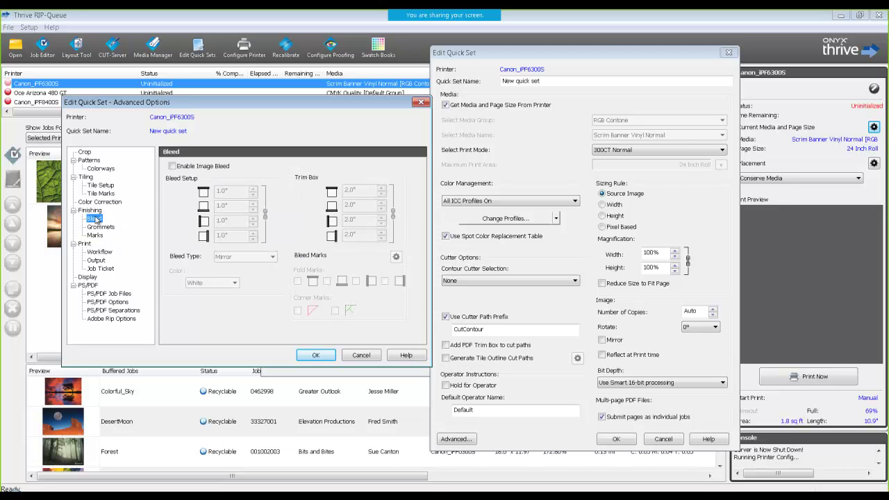
pyautogui.click(172, 166)
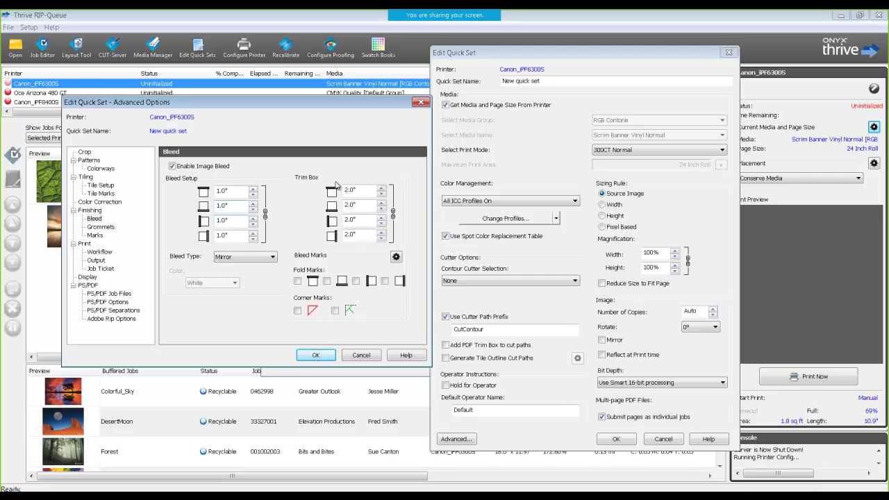
# Accept the advanced options, name the quick set "Full Canvas Wrap" and save it.
pyautogui.click(320, 353)
pyautogui.moveTo(550, 82); pyautogui.dragTo(493, 83)
pyautogui.write('Fu')
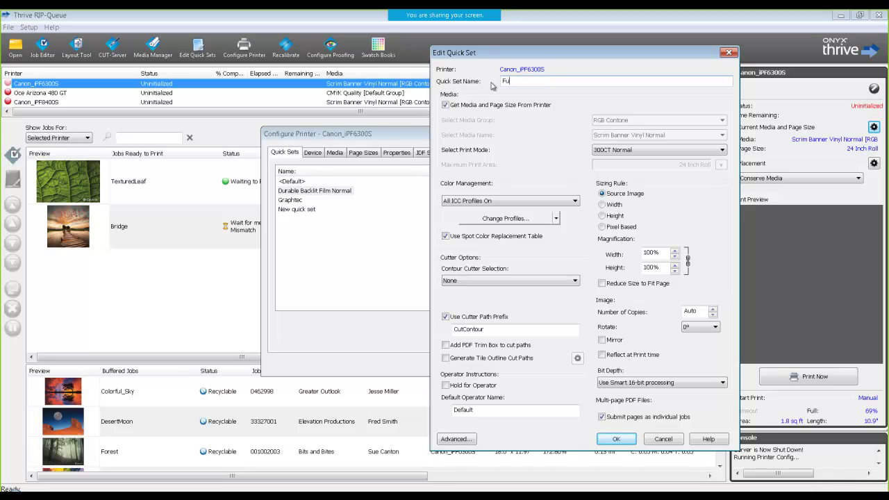
pyautogui.write('ll Canvas Wrap')
pyautogui.click(616, 438)
# Create another quick set and, in its advanced options, enable top and bottom grommets by Quantity with 4 per edge.
pyautogui.click(552, 199)
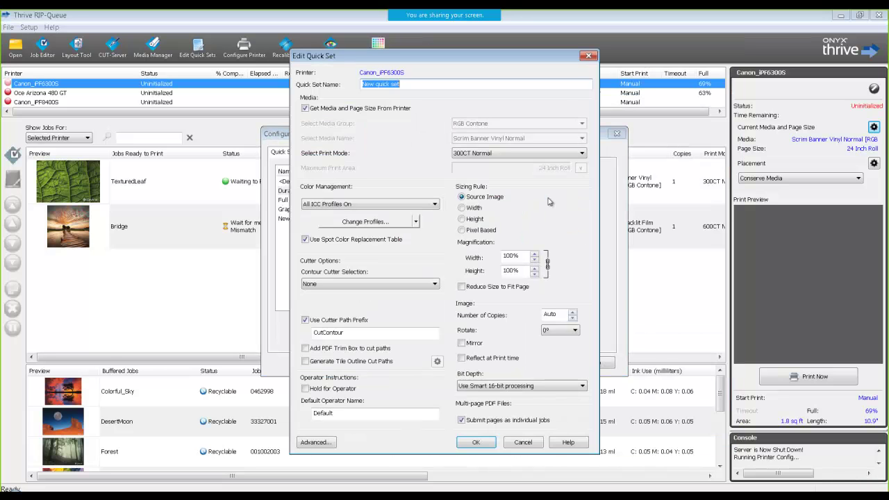
pyautogui.click(315, 442)
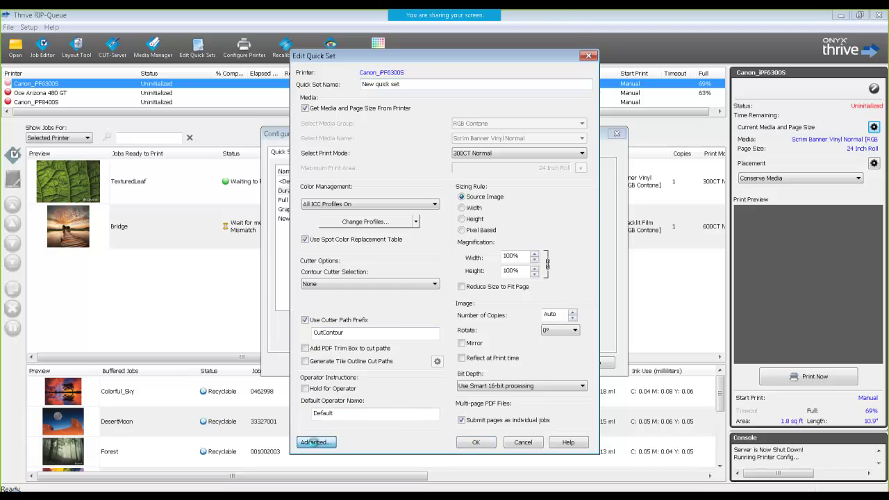
pyautogui.click(310, 248)
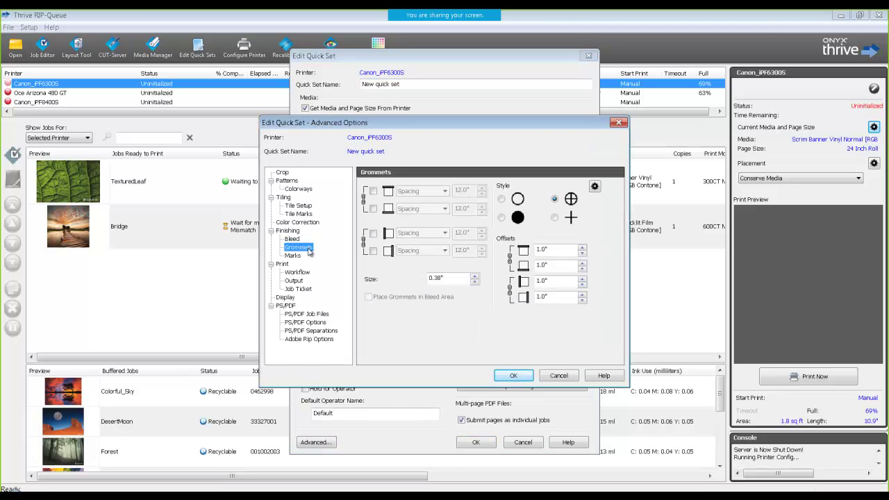
pyautogui.click(373, 192)
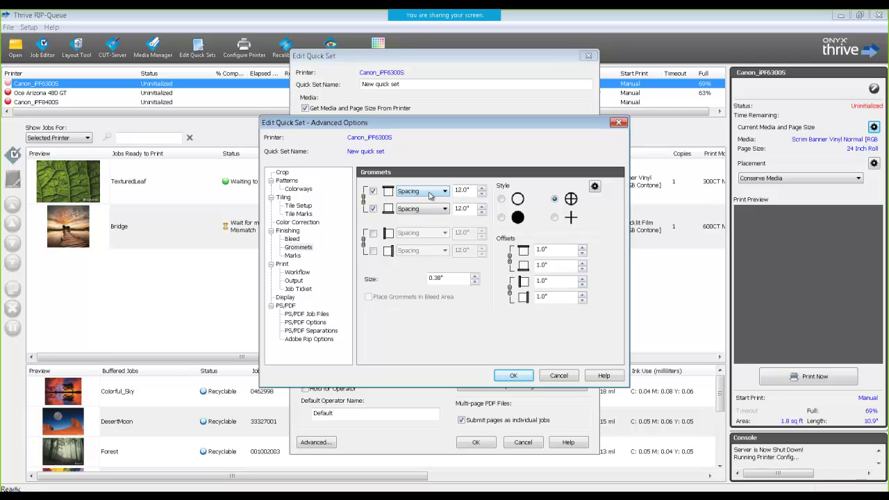
pyautogui.click(429, 196)
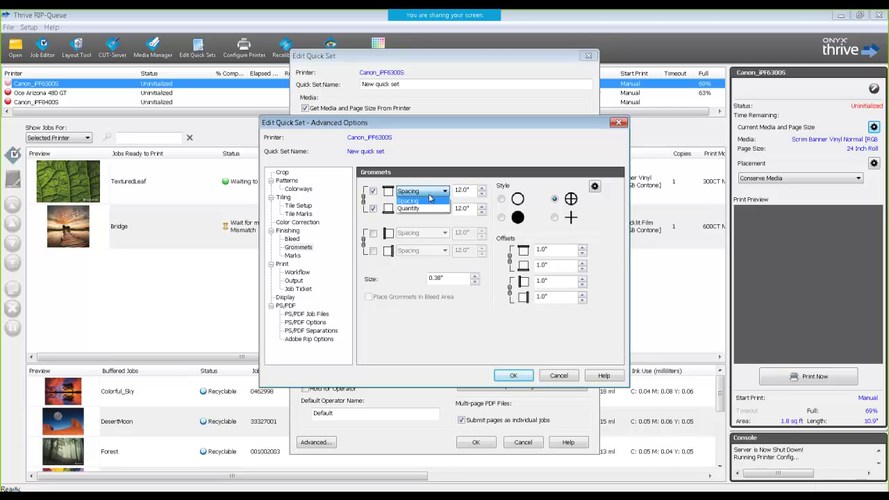
pyautogui.click(430, 208)
pyautogui.click(481, 188)
pyautogui.click(482, 189)
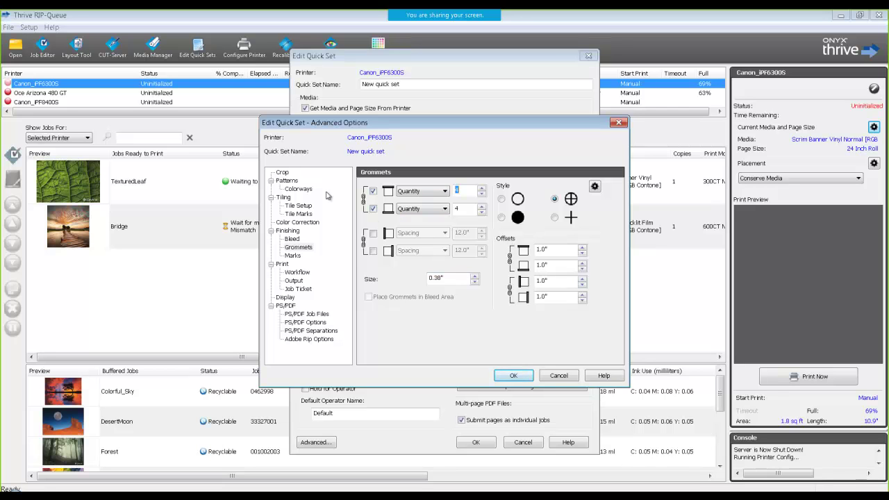
pyautogui.click(501, 376)
# Name the quick set "Banner with Grommets", save it and accept the Canon_iPF6300S printer configuration.
pyautogui.tripleClick(417, 84)
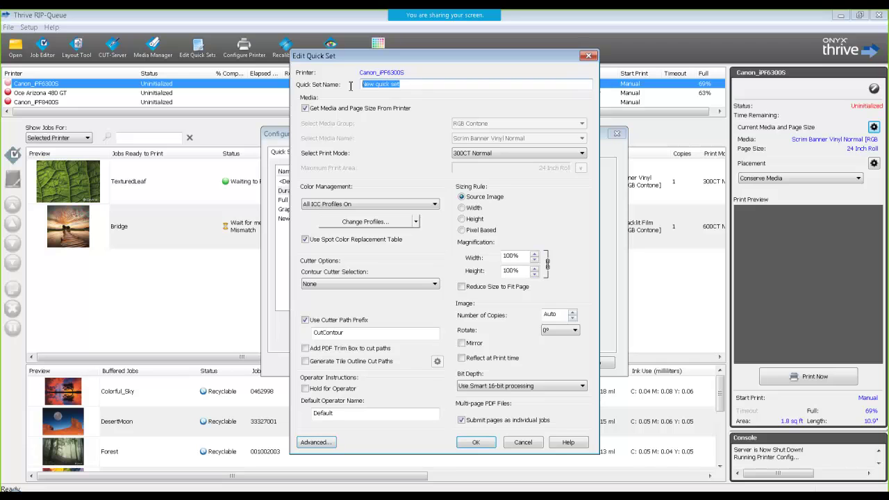
pyautogui.write('Banner w')
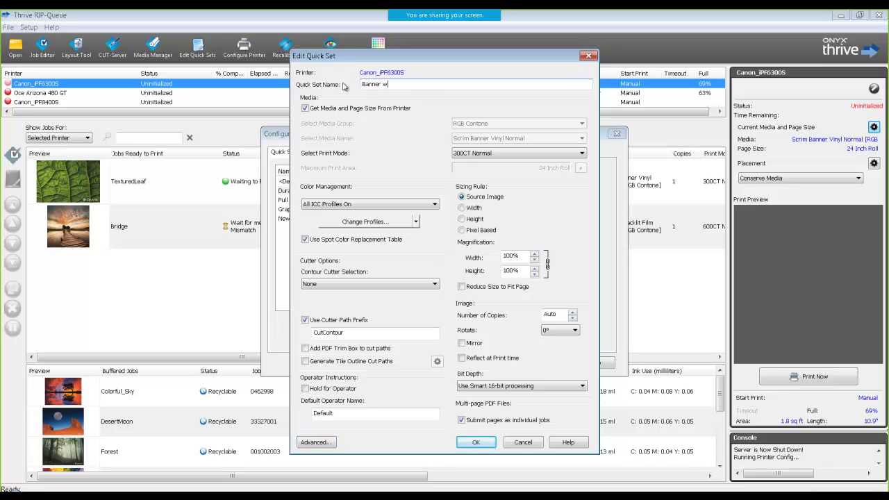
pyautogui.write('ith Grommets')
pyautogui.click(475, 442)
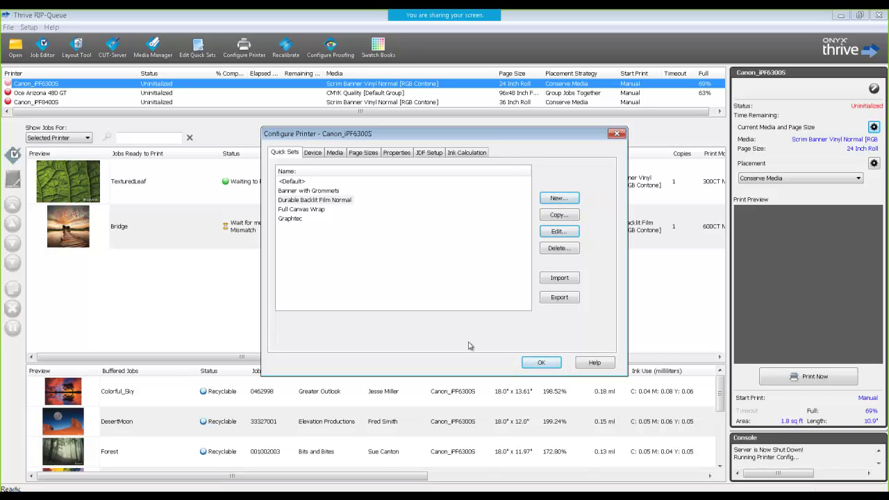
pyautogui.click(541, 362)
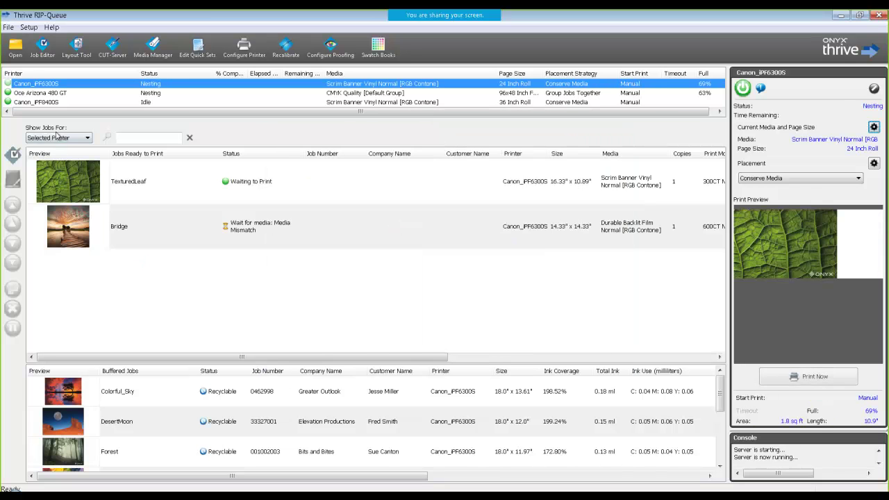
# Open City_on_a_Cliff.JPG for the Canon_iPF6300S with the Banner with Grommets quick set.
pyautogui.click(15, 49)
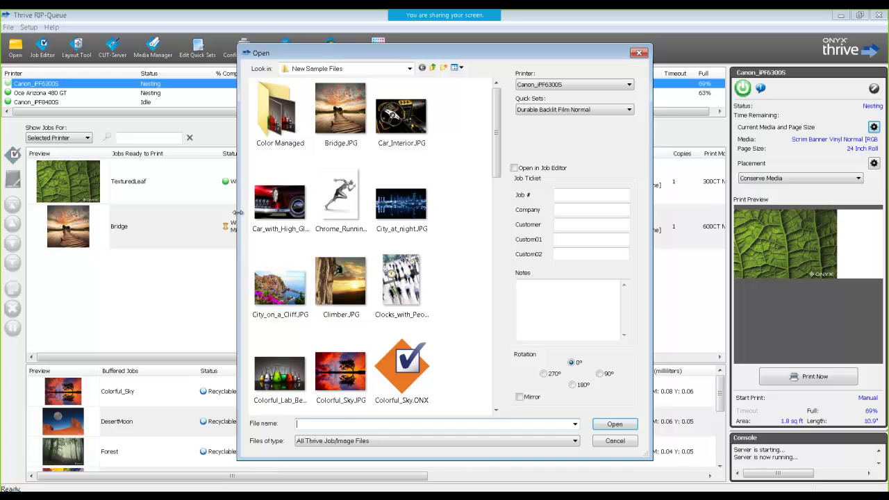
pyautogui.click(280, 298)
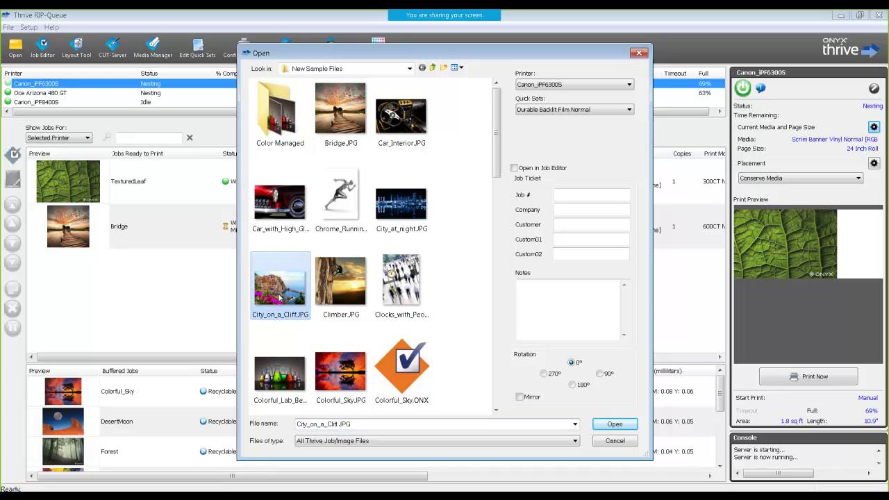
pyautogui.click(555, 111)
pyautogui.click(557, 129)
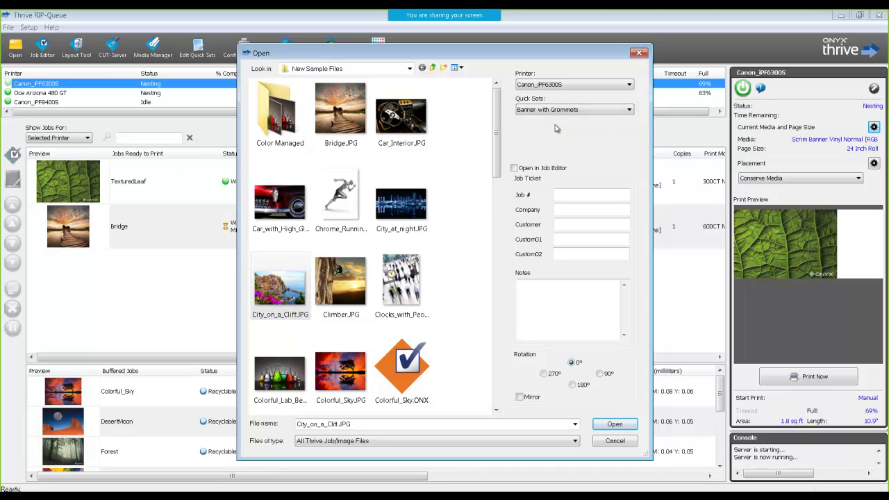
pyautogui.click(618, 425)
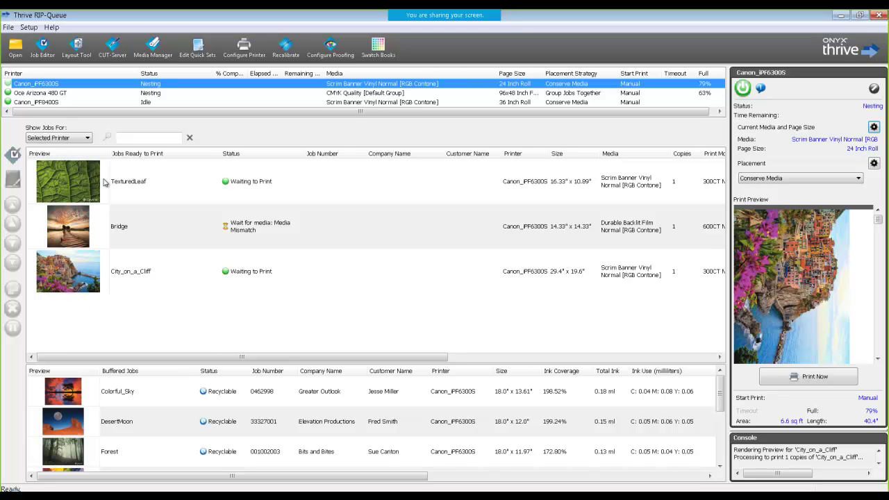
# Open Chrome_Running_Man.JPG with the Default quick set and have it open in Job Editor.
pyautogui.click(14, 50)
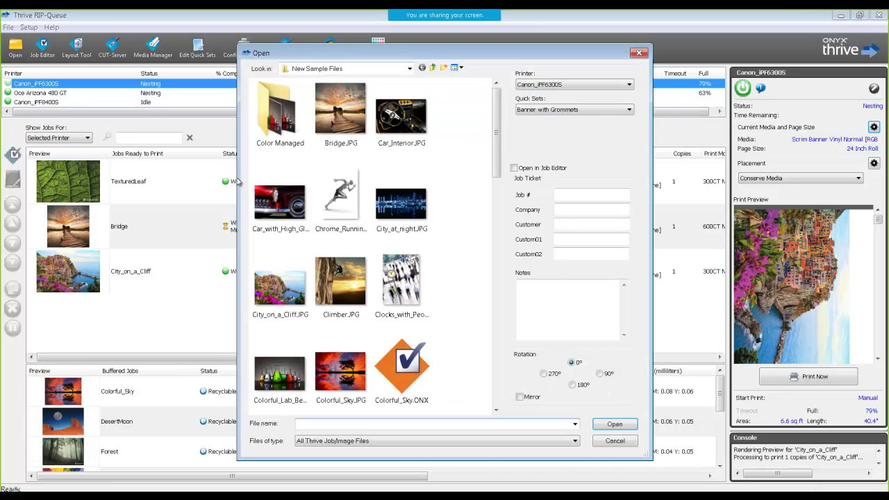
pyautogui.click(335, 277)
pyautogui.click(346, 202)
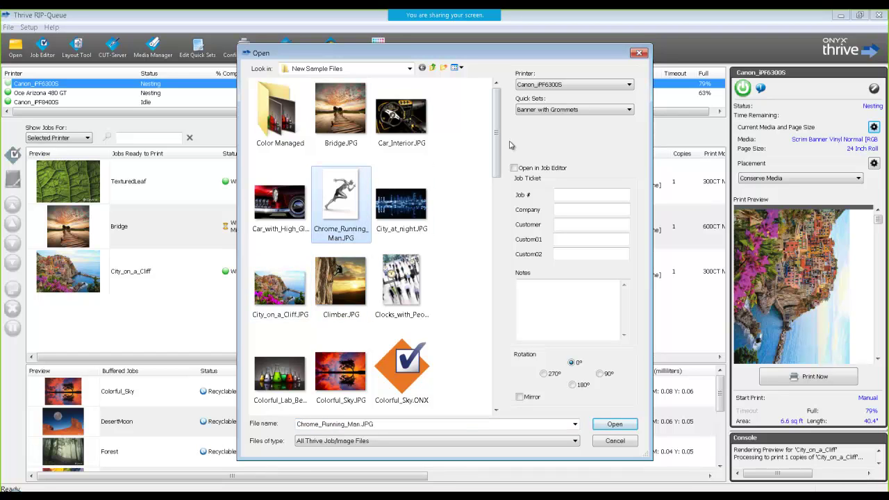
pyautogui.click(538, 111)
pyautogui.click(536, 121)
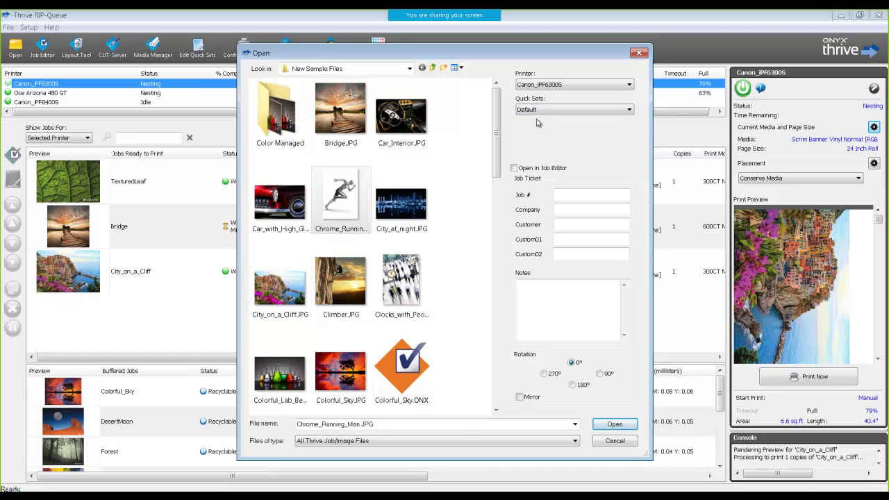
pyautogui.click(518, 169)
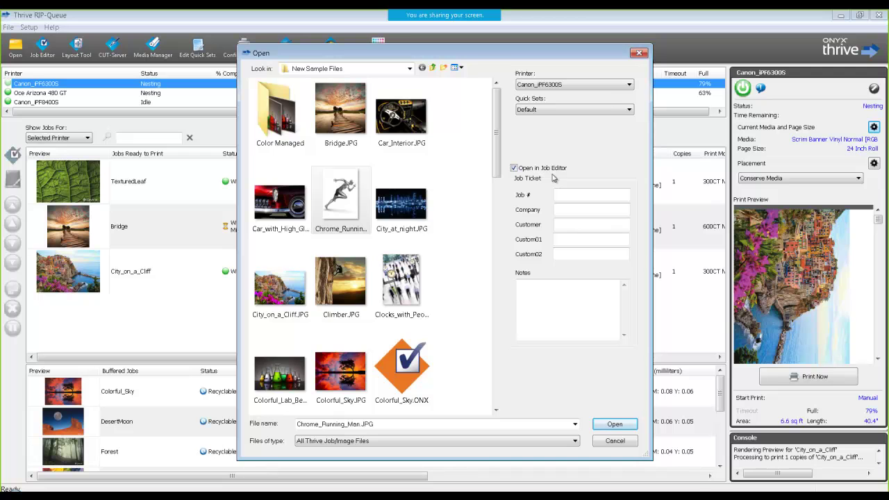
pyautogui.click(623, 424)
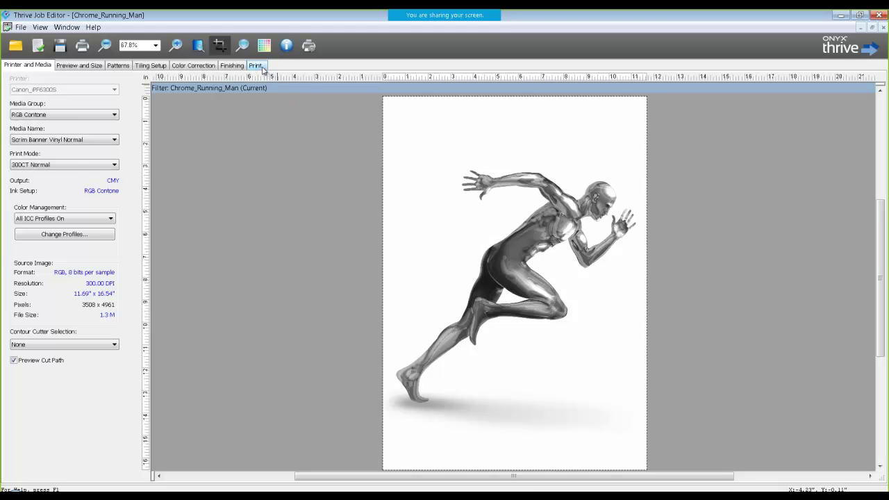
# Enable the corner edge marks in the running man job's finishing settings and submit the job to print.
pyautogui.click(222, 68)
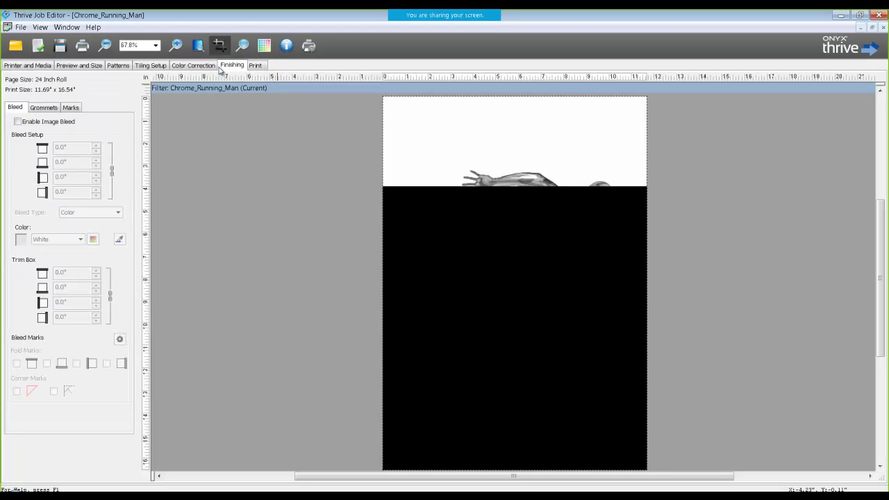
pyautogui.click(70, 107)
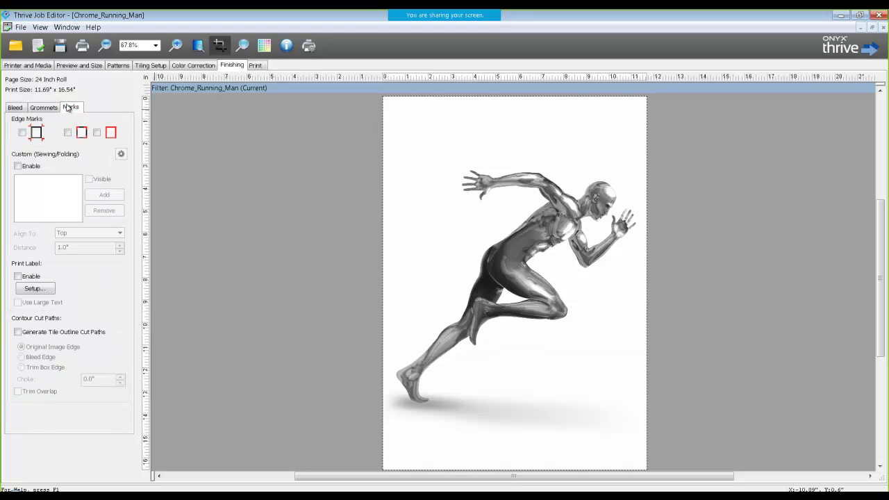
pyautogui.click(22, 132)
pyautogui.click(82, 46)
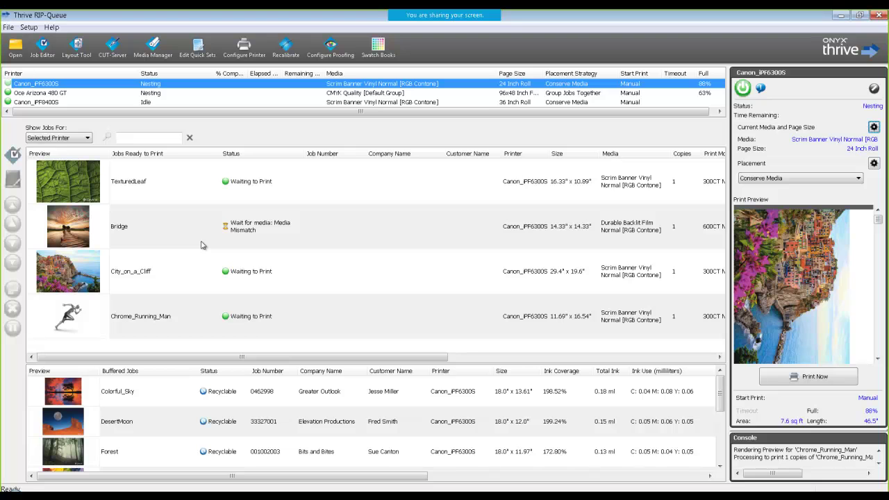
# Try a new Canon_iPF6300S quick set with corner edge marks enabled in its advanced options, discard it and close the printer configuration.
pyautogui.click(243, 49)
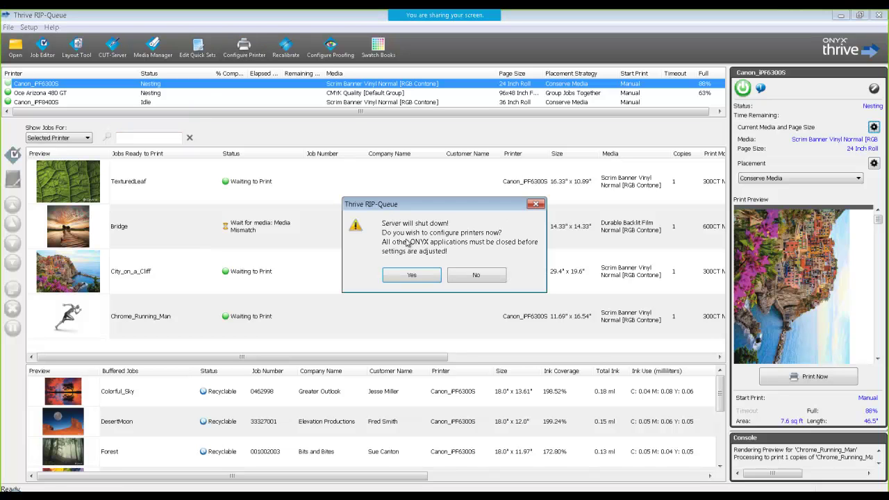
pyautogui.click(413, 275)
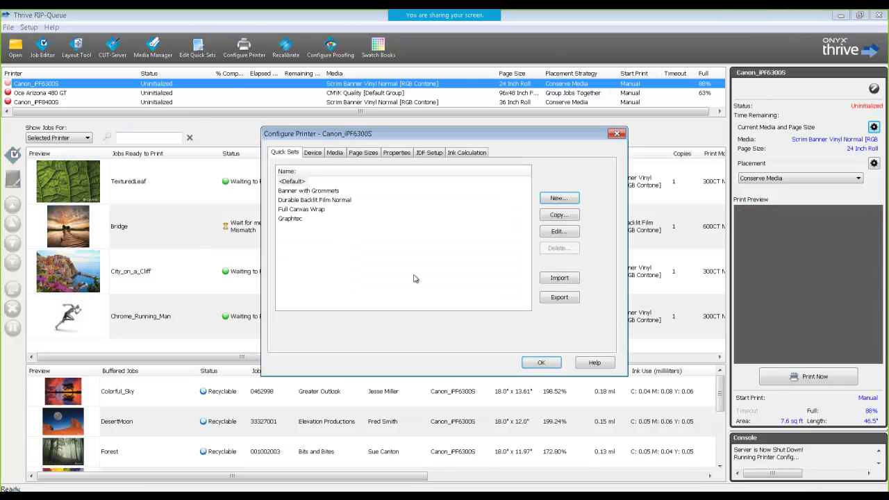
pyautogui.click(555, 198)
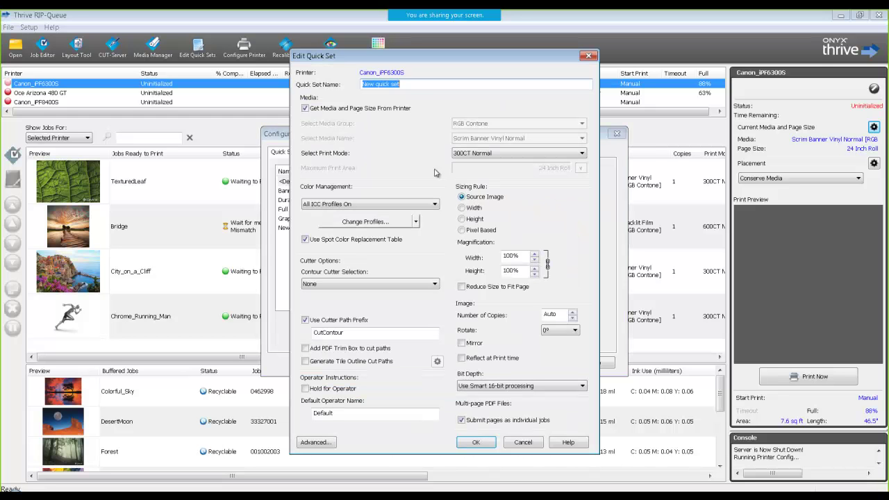
pyautogui.click(316, 441)
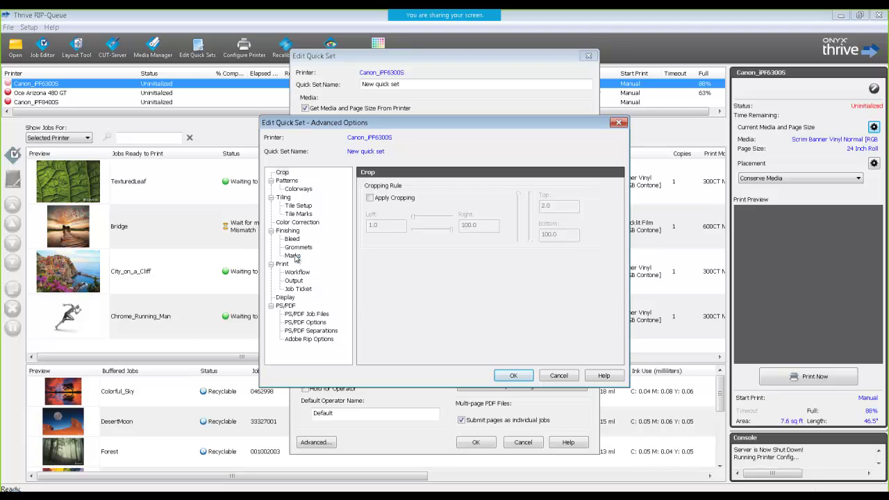
pyautogui.click(295, 257)
pyautogui.click(378, 203)
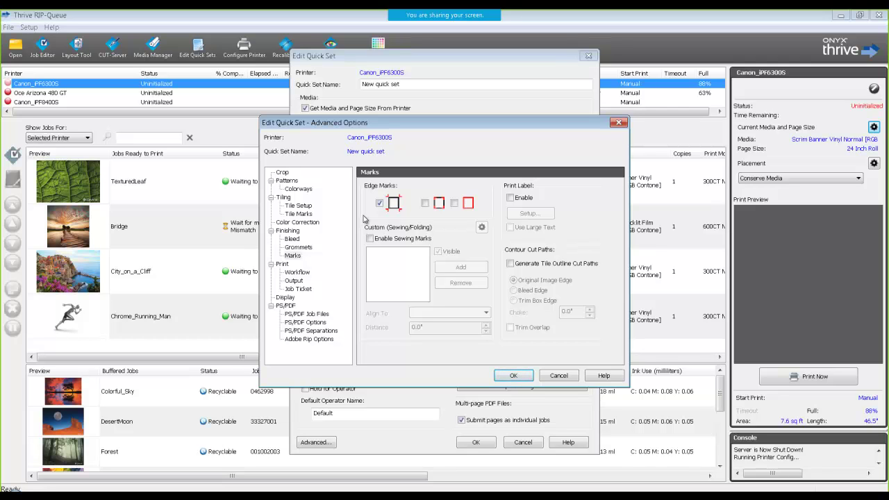
pyautogui.click(552, 375)
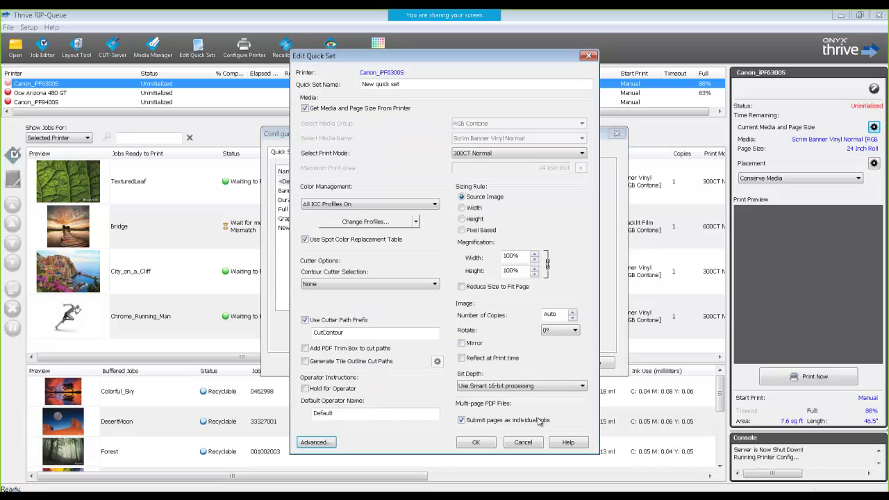
pyautogui.click(524, 442)
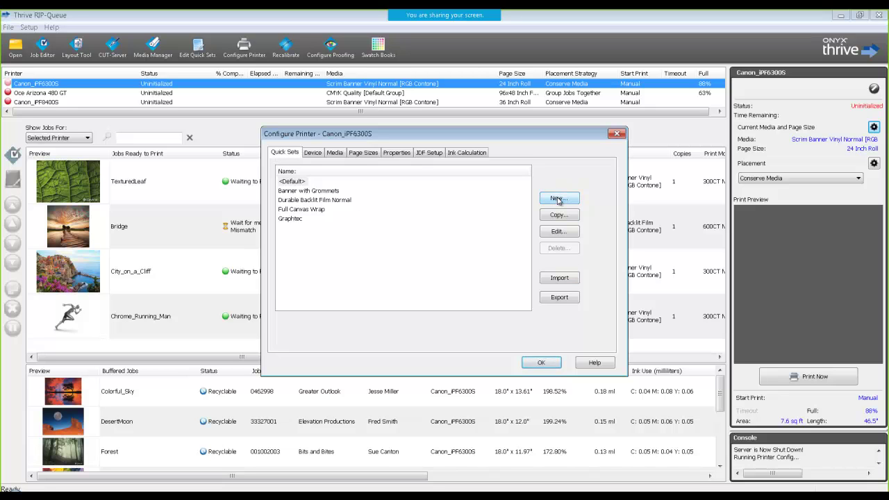
pyautogui.click(540, 362)
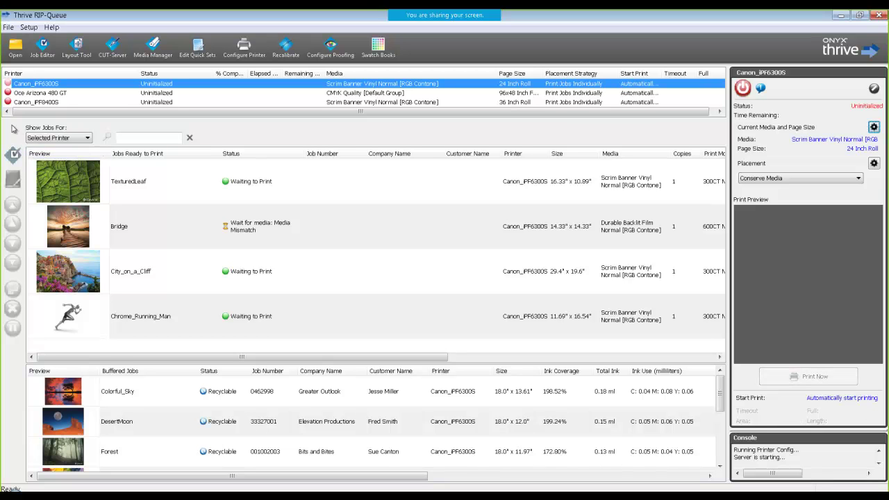
# Open Colorful_Sky.JPG with the Full Canvas Wrap quick set, with opening in Job Editor switched off, and check it in the job list.
pyautogui.click(15, 49)
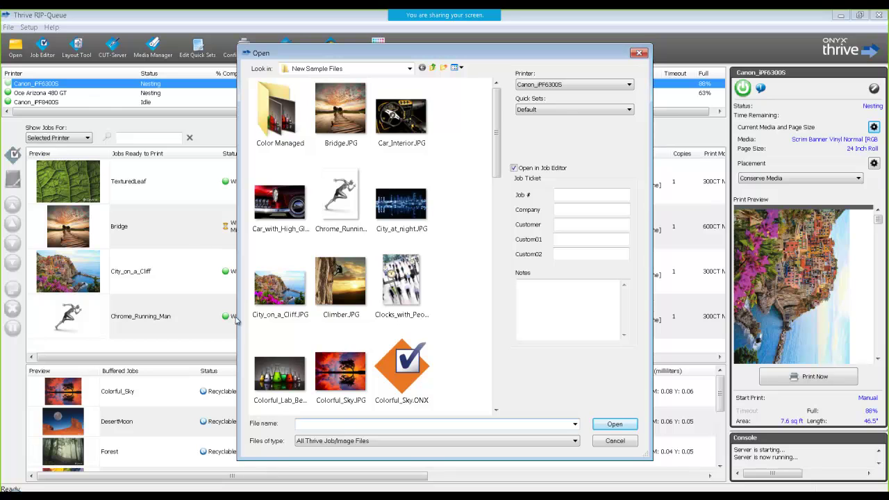
pyautogui.click(340, 372)
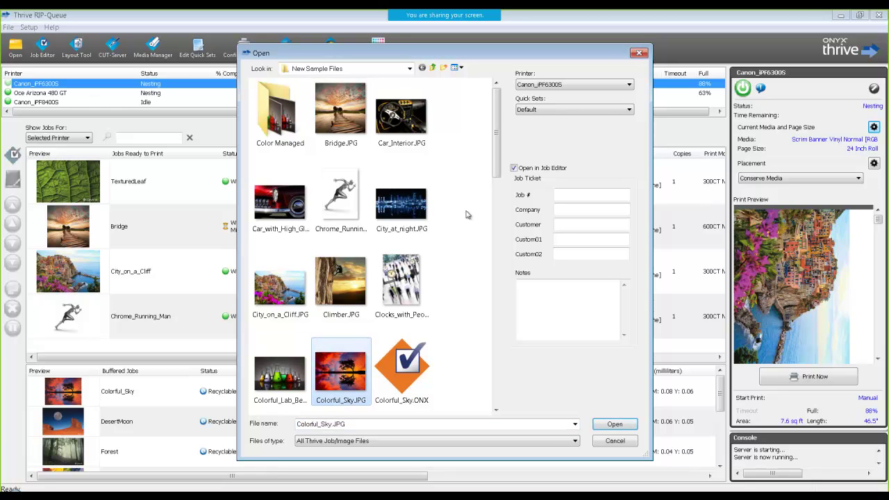
pyautogui.click(513, 168)
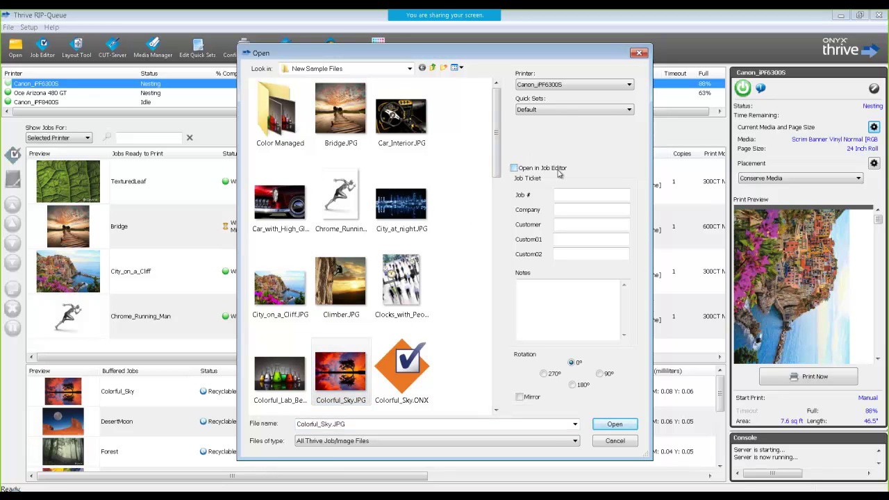
pyautogui.click(571, 113)
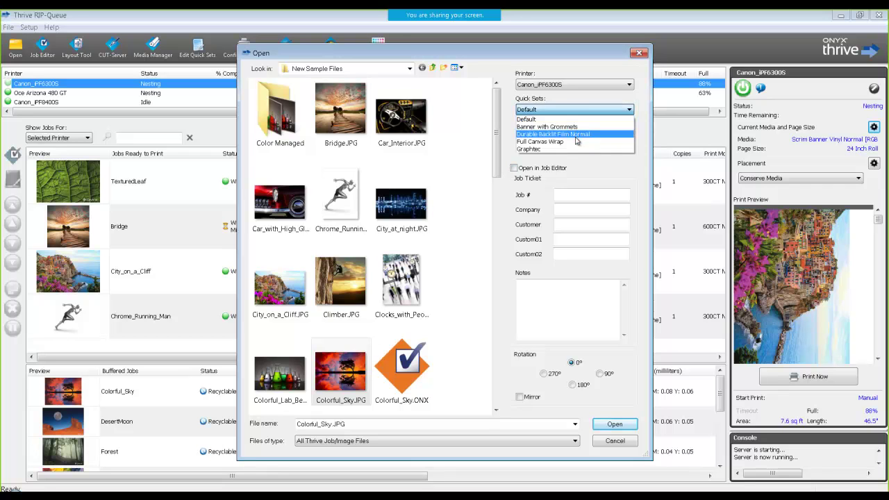
pyautogui.click(574, 145)
pyautogui.click(611, 424)
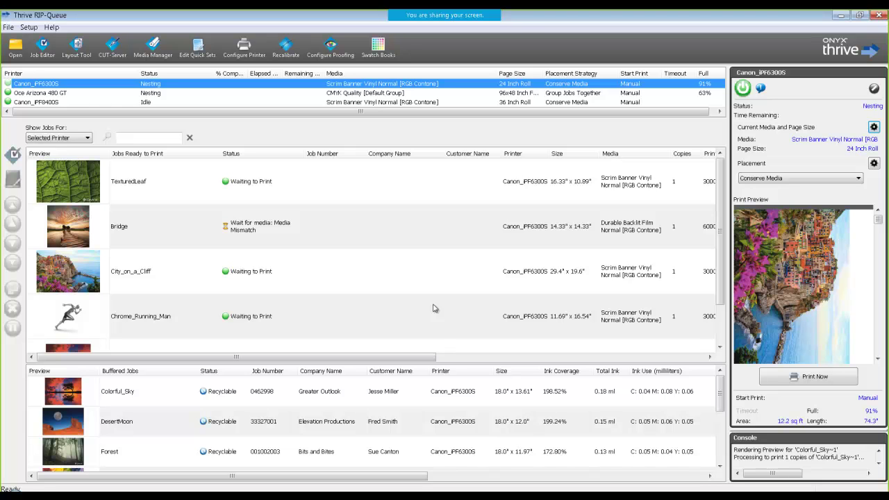
pyautogui.scroll(-1, 720, 245)
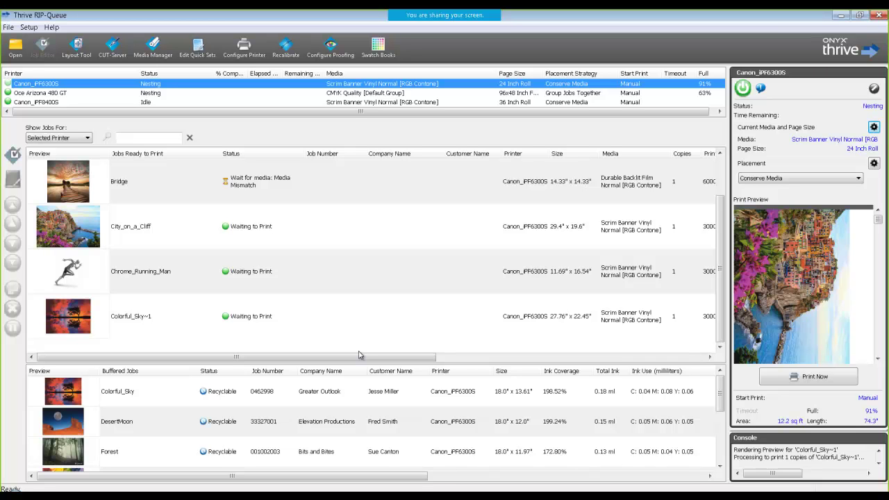
# Open Sunflower.tif for the Canon_iPF6300S with the Default quick set and have it open in Job Editor.
pyautogui.click(88, 84)
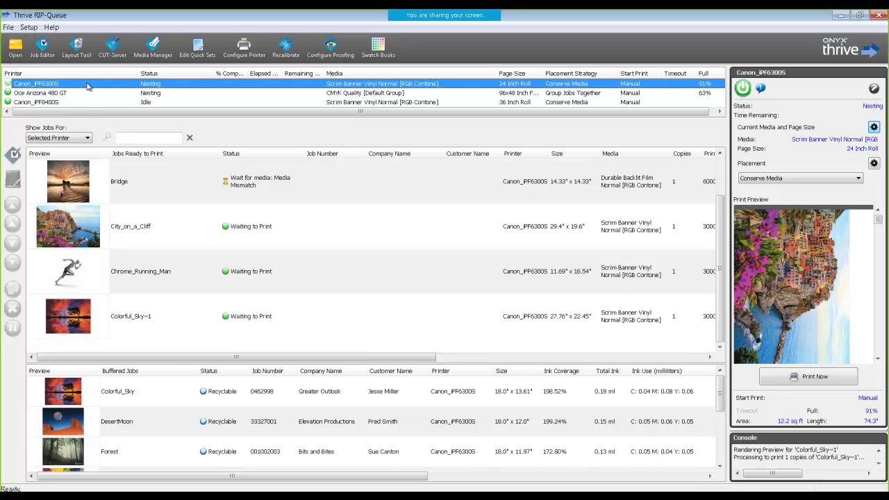
pyautogui.click(15, 47)
pyautogui.moveTo(498, 118); pyautogui.dragTo(514, 364)
pyautogui.click(403, 218)
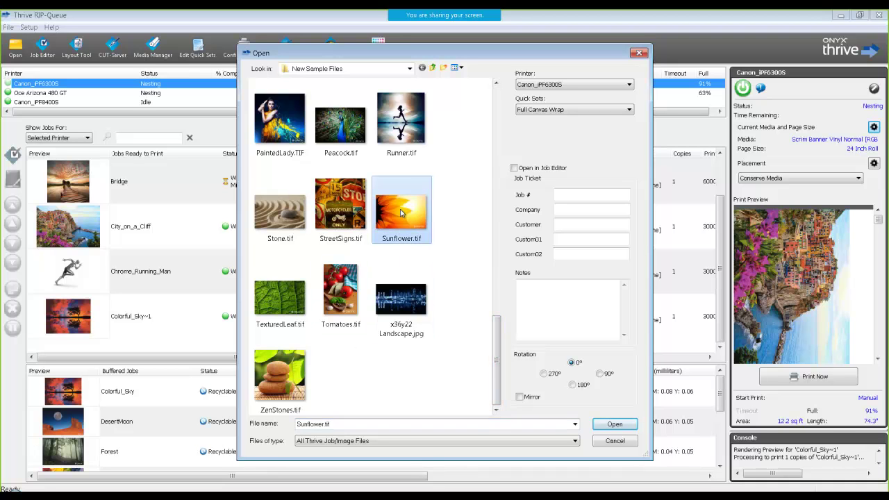
pyautogui.click(559, 109)
pyautogui.click(548, 119)
pyautogui.click(513, 168)
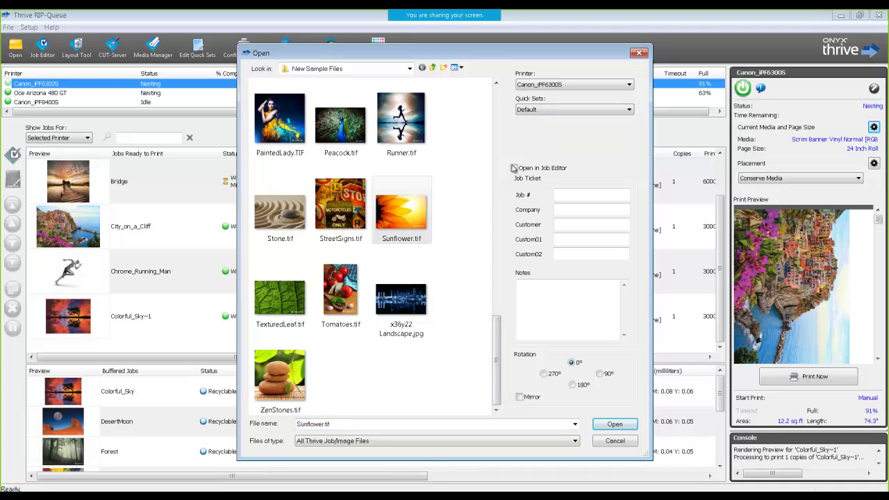
pyautogui.click(614, 424)
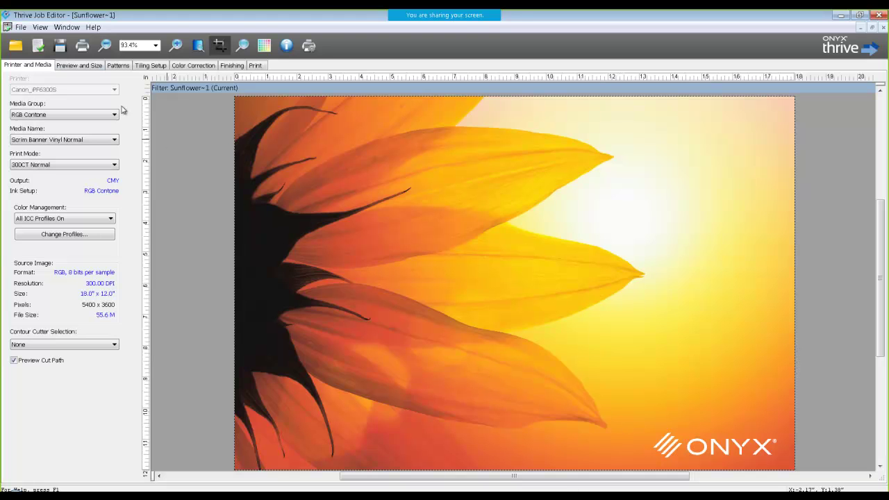
# Apply the Full Canvas Wrap quick set to the Sunflower job.
pyautogui.click(21, 27)
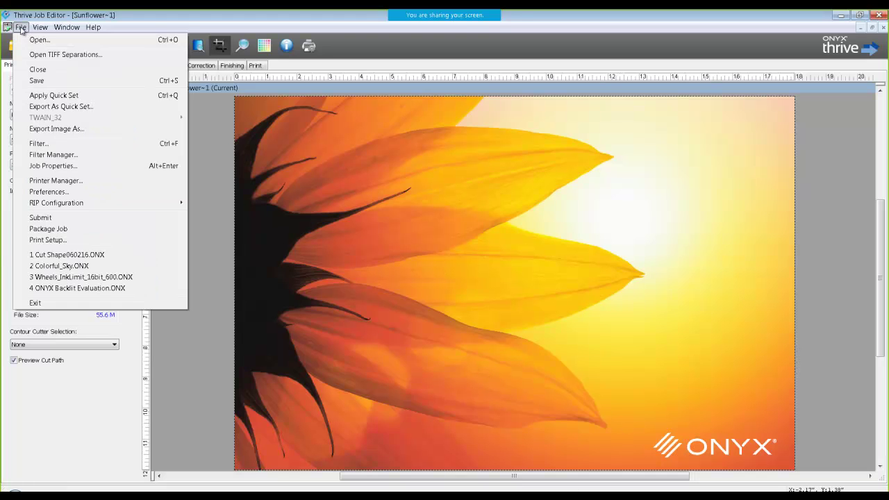
pyautogui.click(35, 99)
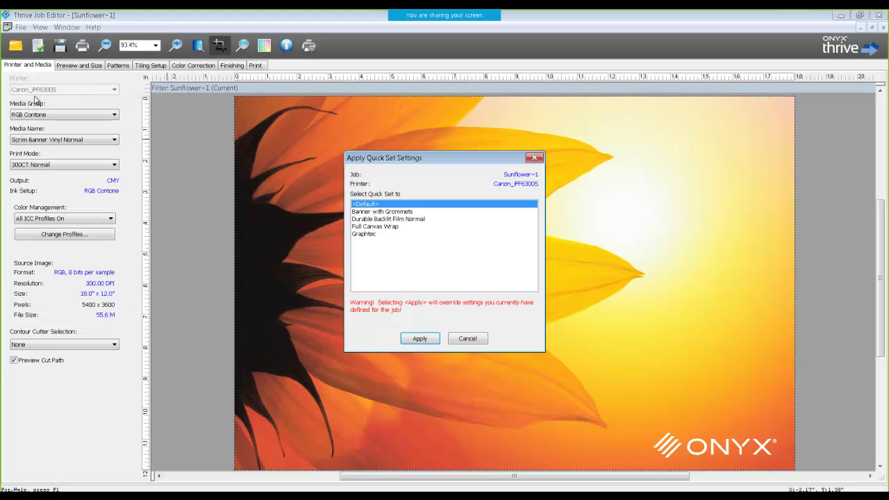
pyautogui.click(360, 228)
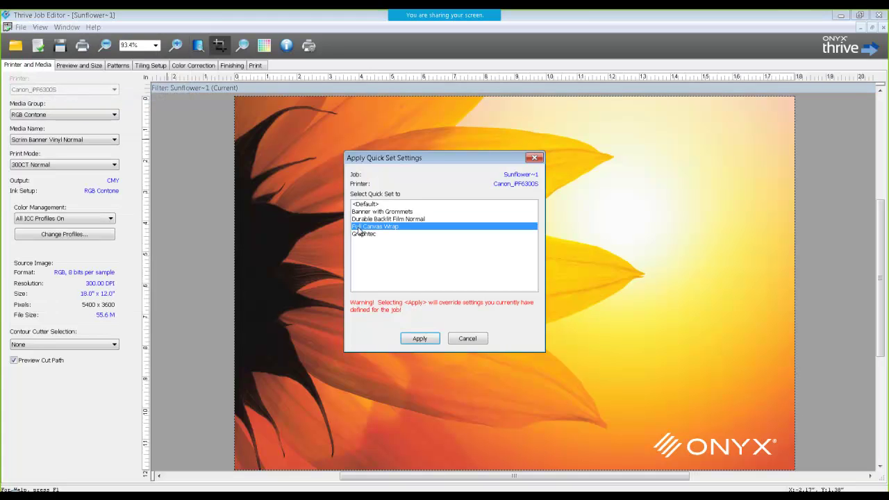
pyautogui.click(419, 339)
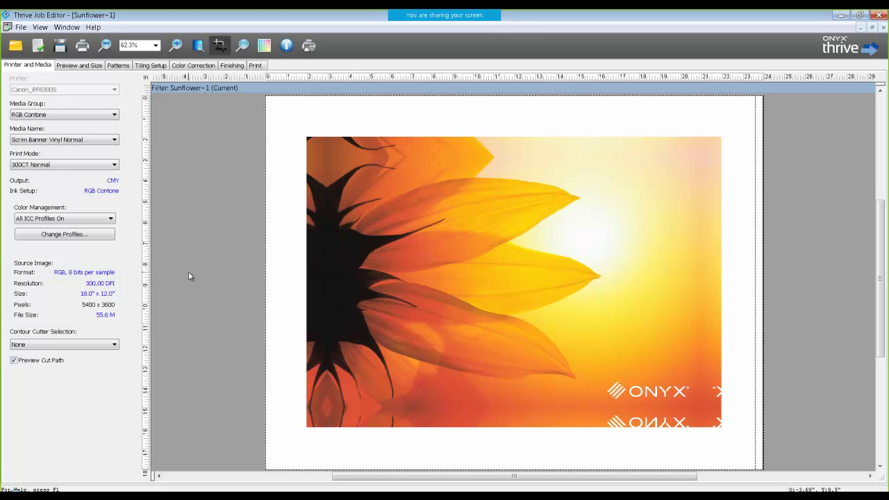
# Apply the Banner with Grommets quick set to the Sunflower job.
pyautogui.click(21, 27)
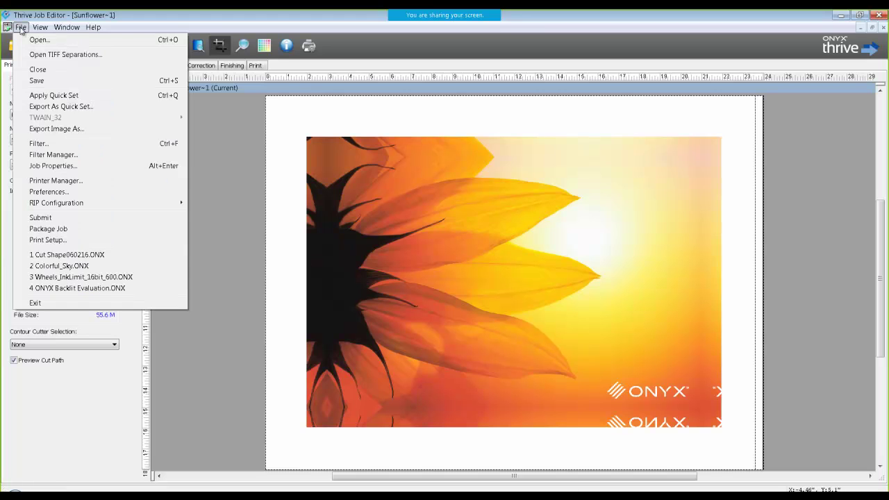
pyautogui.click(54, 95)
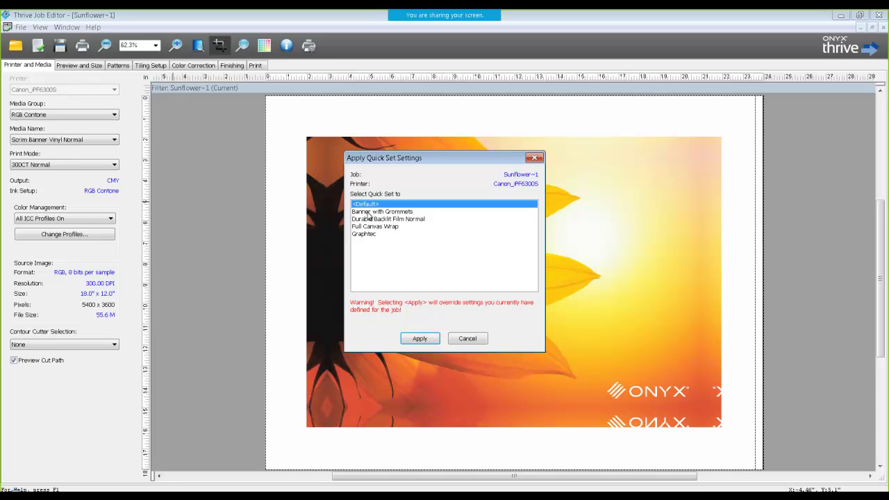
pyautogui.click(368, 212)
pyautogui.click(419, 339)
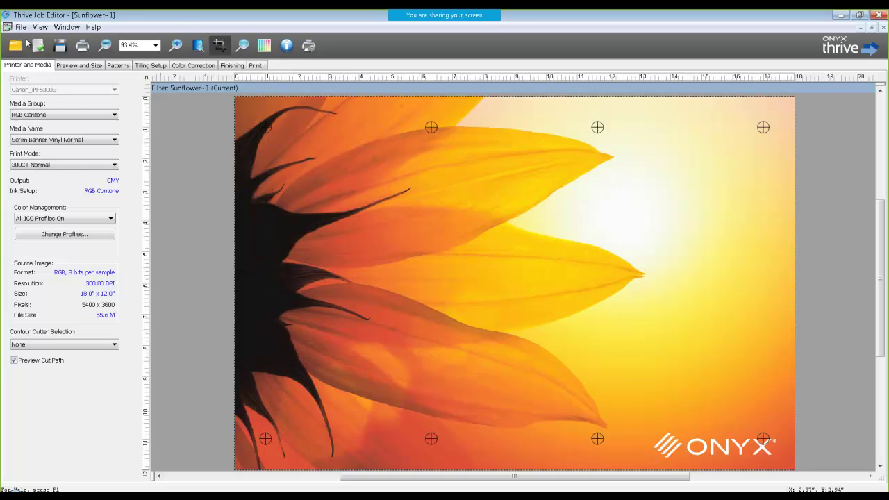
# Return the Sunflower job to the Default quick set.
pyautogui.click(21, 27)
pyautogui.click(34, 94)
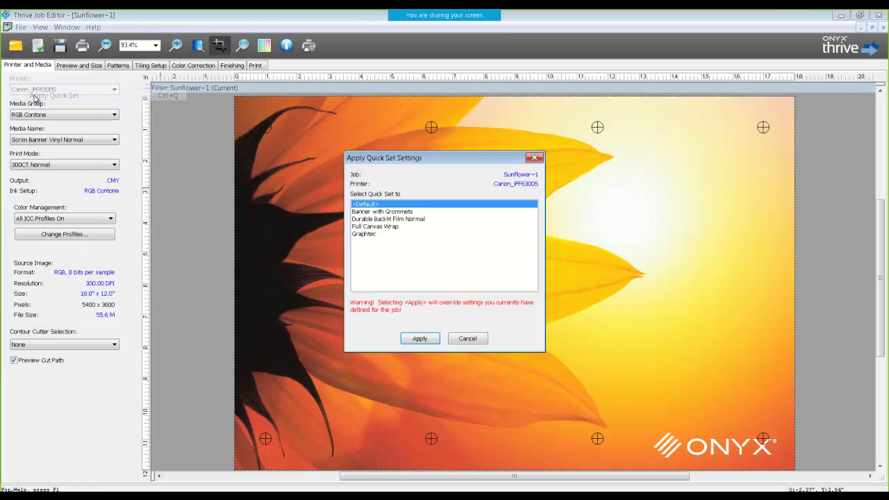
pyautogui.click(419, 338)
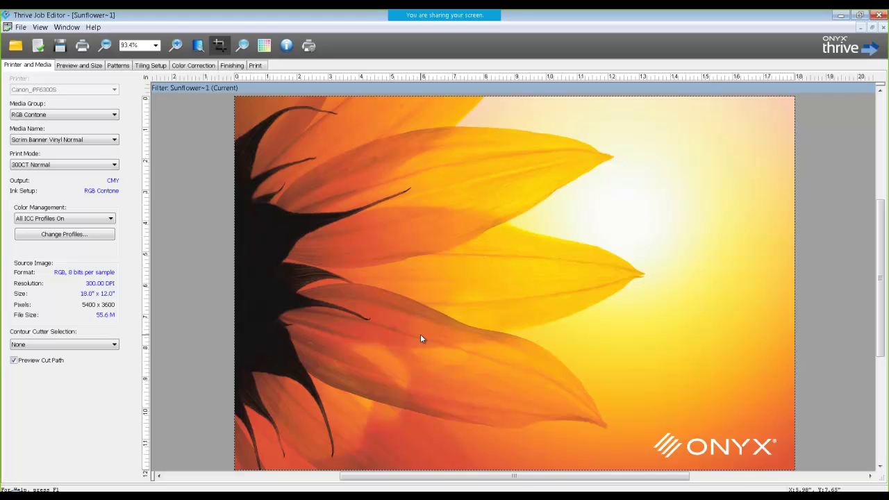
pyautogui.click(20, 27)
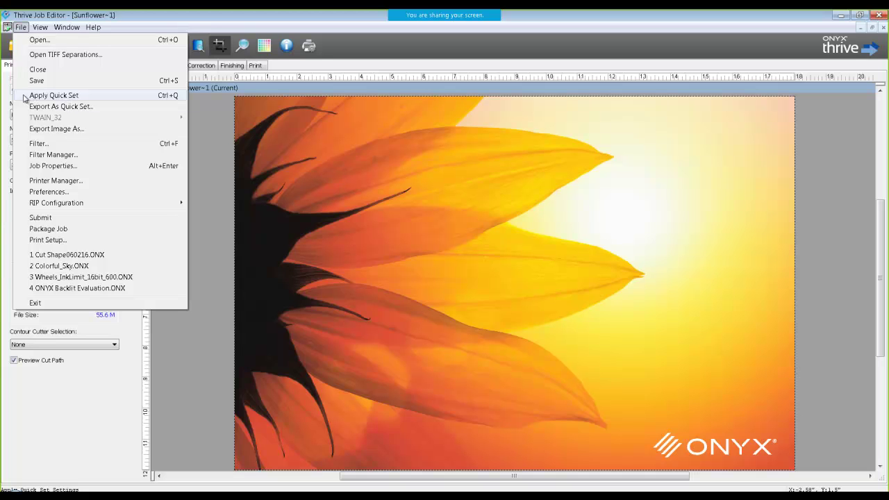
pyautogui.click(21, 28)
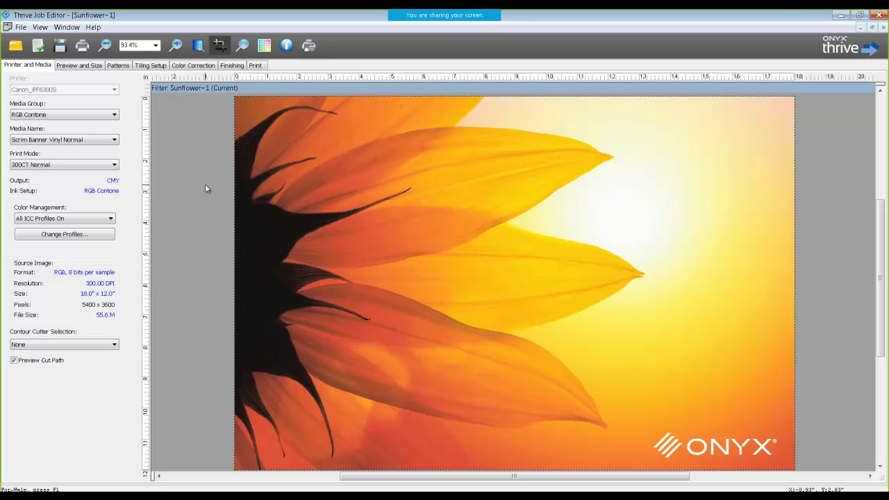
# Enable image bleed in the finishing settings and set it to 1.0" on all four sides.
pyautogui.click(232, 66)
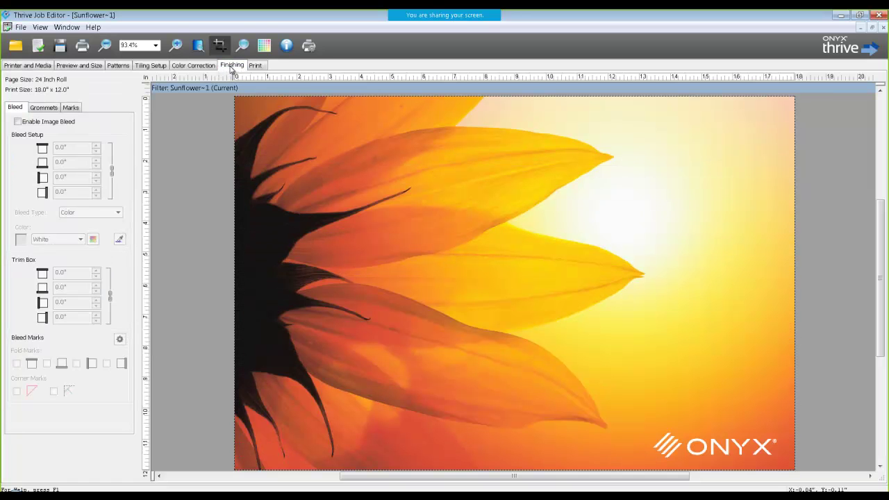
pyautogui.click(18, 122)
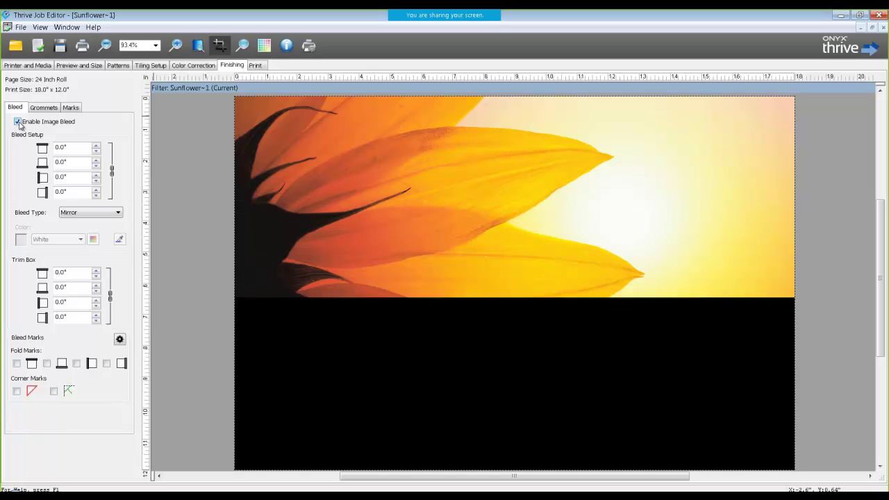
pyautogui.moveTo(67, 147); pyautogui.dragTo(59, 147)
pyautogui.write('1')
pyautogui.press('Tab')
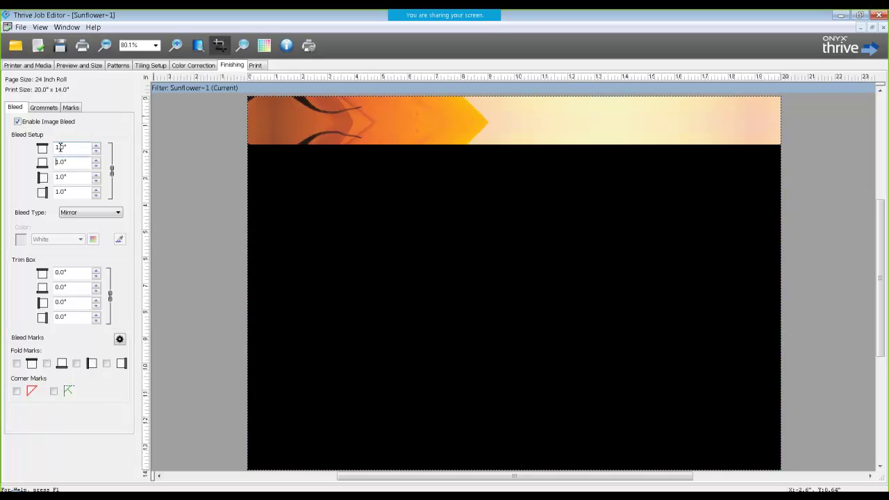
# Try the Duplication bleed type, and switch the bleed to Color using the First Pixel colour.
pyautogui.click(92, 213)
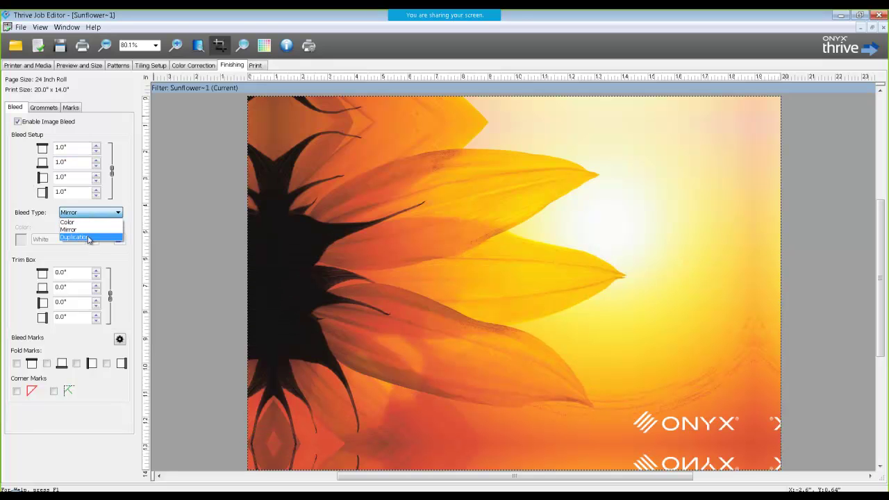
pyautogui.click(73, 237)
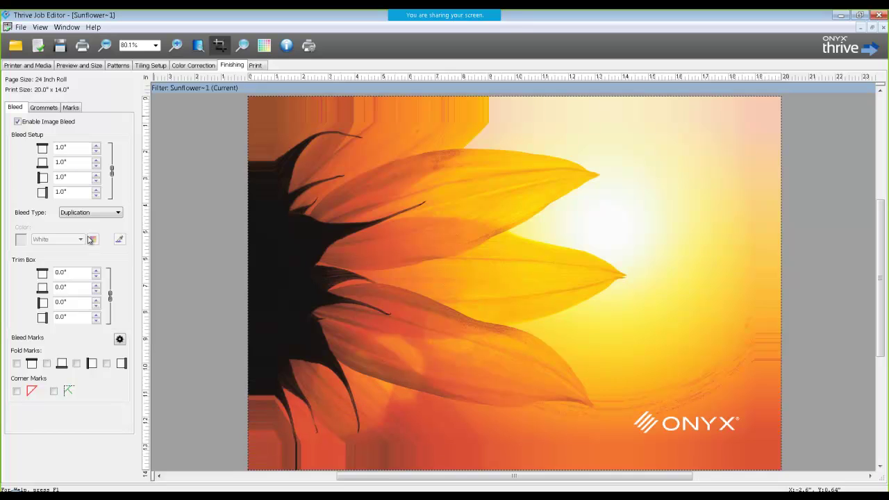
pyautogui.click(85, 213)
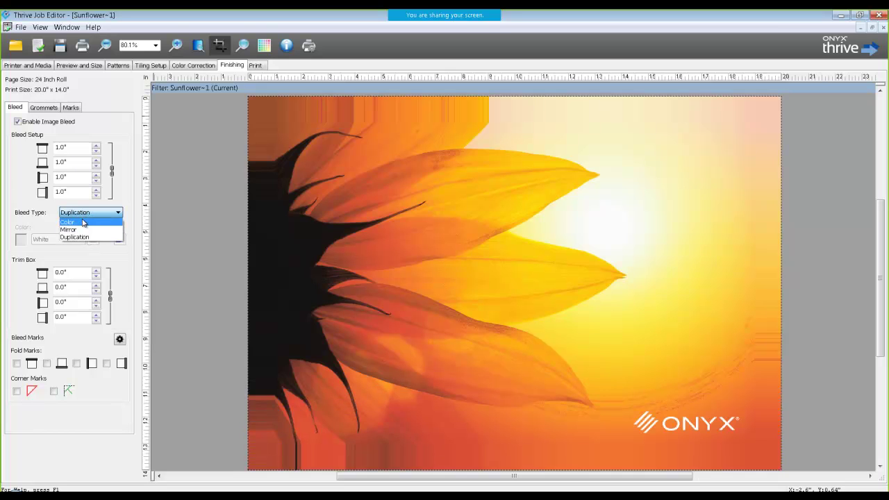
pyautogui.click(82, 222)
pyautogui.click(48, 239)
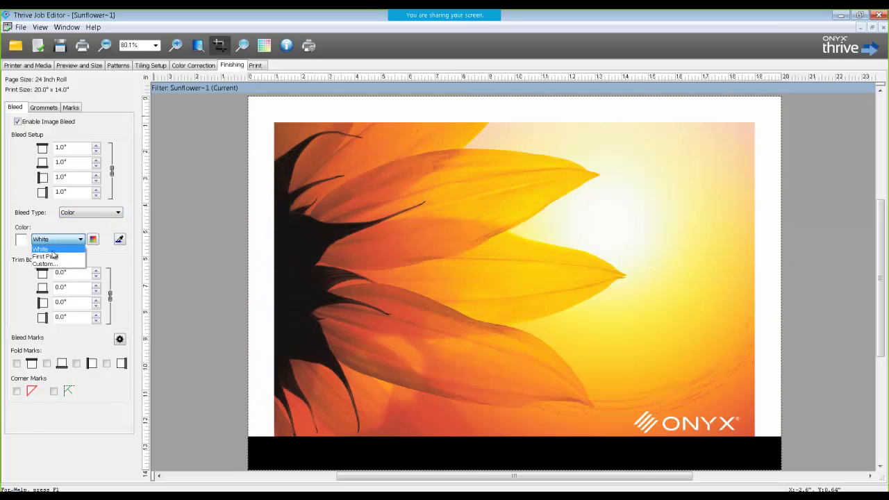
pyautogui.click(46, 256)
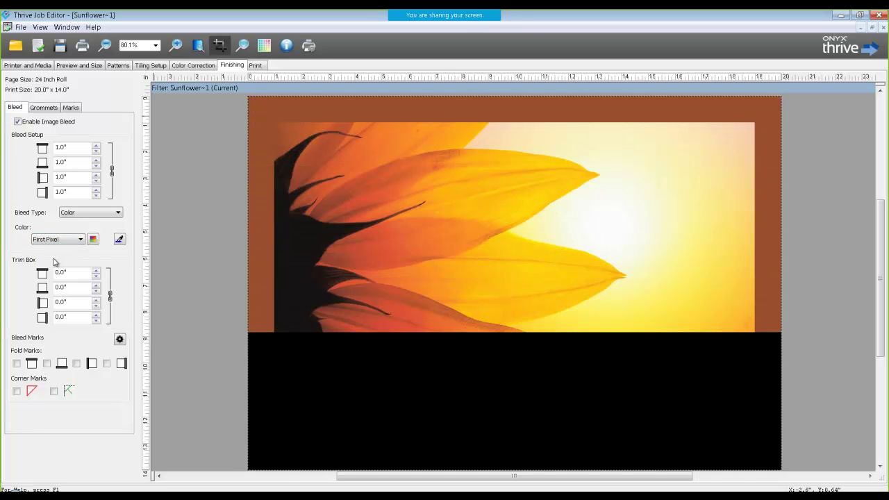
# Define a custom bleed colour with 100% magenta.
pyautogui.click(61, 239)
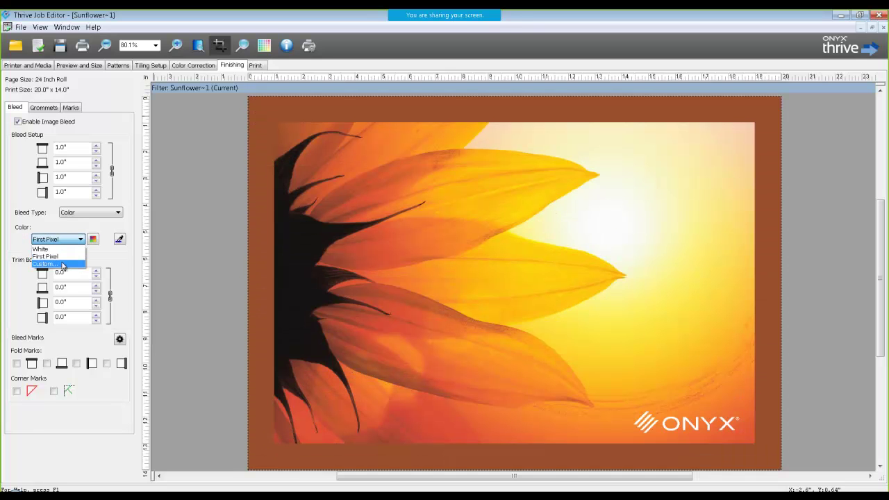
pyautogui.click(61, 266)
pyautogui.moveTo(420, 238)
pyautogui.mouseDown()
pyautogui.moveTo(428, 240)
pyautogui.moveTo(413, 240)
pyautogui.mouseUp()
pyautogui.write('100')
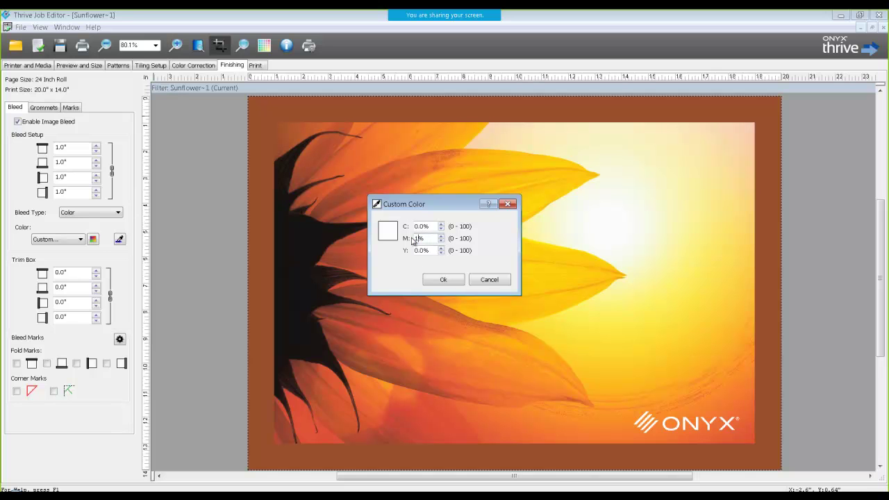
pyautogui.click(443, 281)
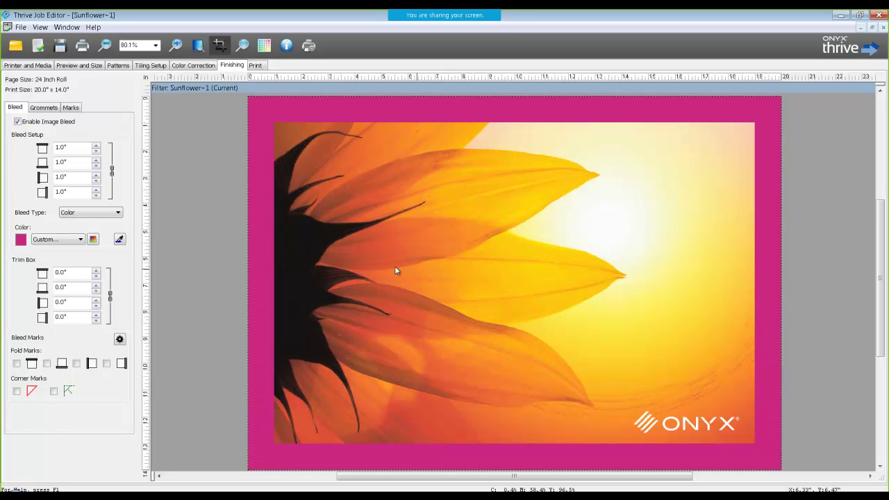
# Sample bleed colours from the image with the eyedropper, trying the orange upper petal, a yellow petal and the red lower petal.
pyautogui.click(120, 240)
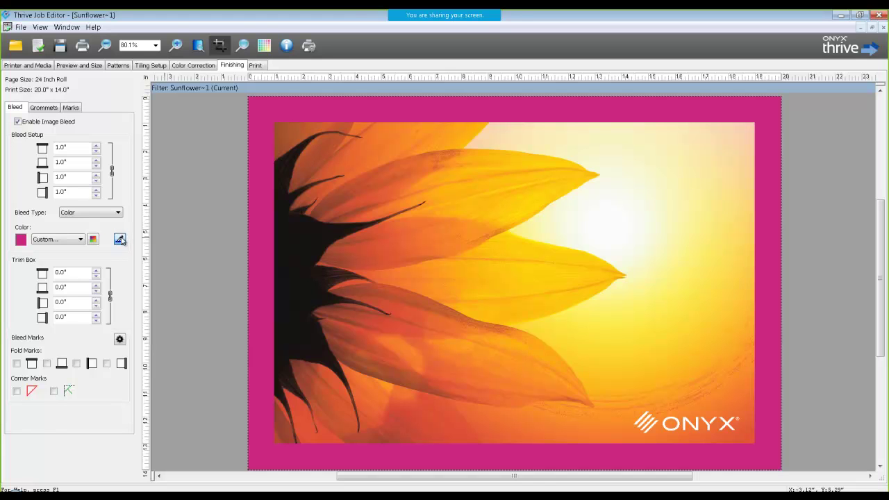
pyautogui.click(393, 146)
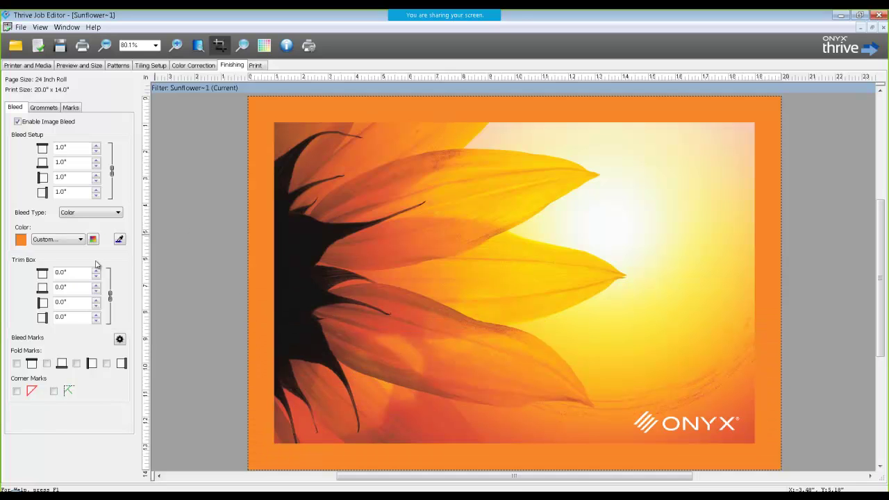
pyautogui.click(120, 241)
pyautogui.click(526, 218)
pyautogui.click(119, 239)
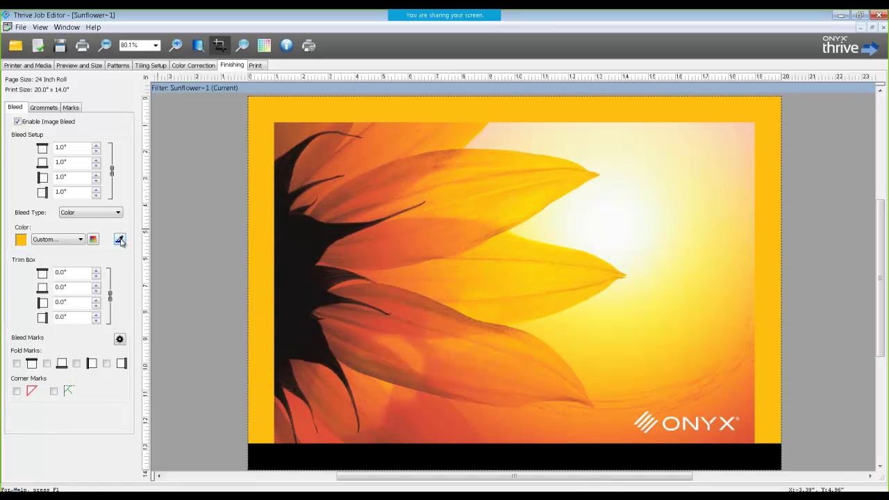
pyautogui.click(401, 323)
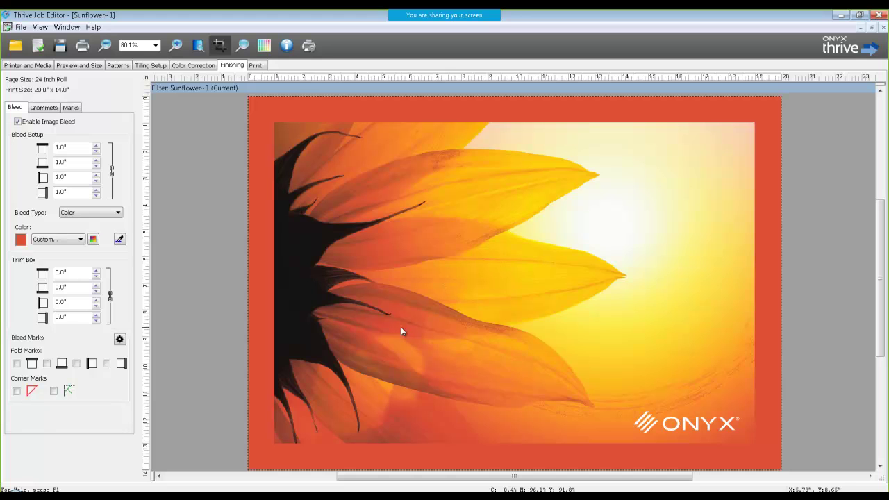
# Sample the bleed colour again from an upper petal and the lower petal, ending on orange, and keep the Color bleed type.
pyautogui.click(119, 240)
pyautogui.click(389, 175)
pyautogui.click(118, 239)
pyautogui.click(407, 349)
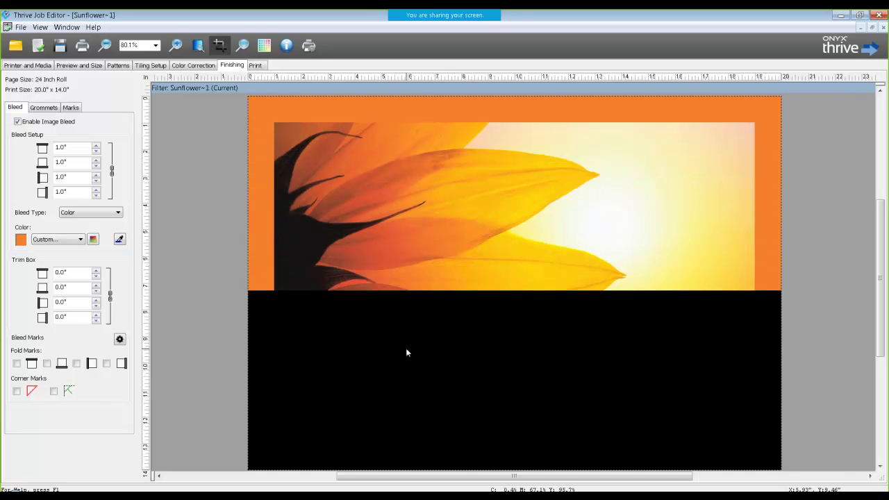
pyautogui.click(76, 214)
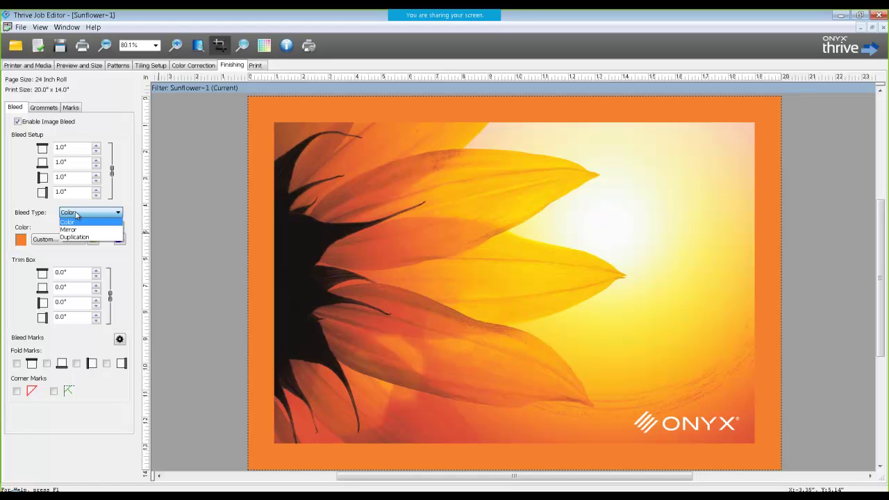
pyautogui.click(76, 214)
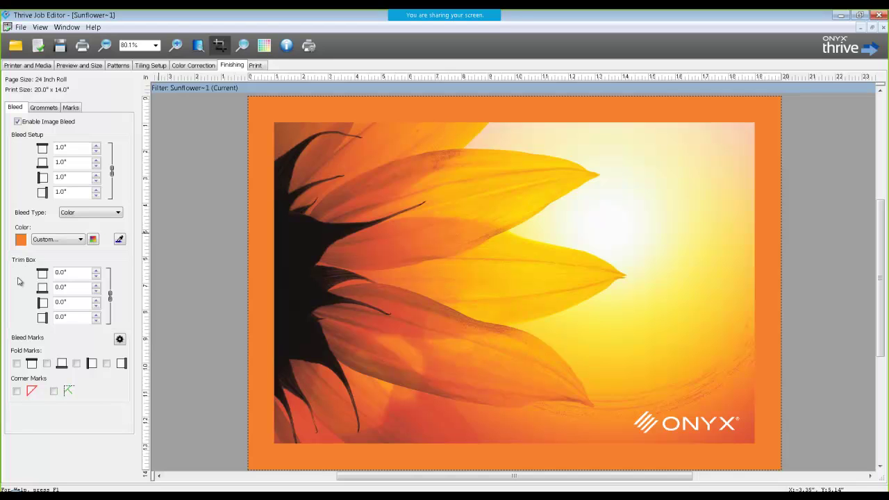
# Add a 1.0" trim box on all four sides around the bleed.
pyautogui.doubleClick(61, 272)
pyautogui.write('1')
pyautogui.press('Return')
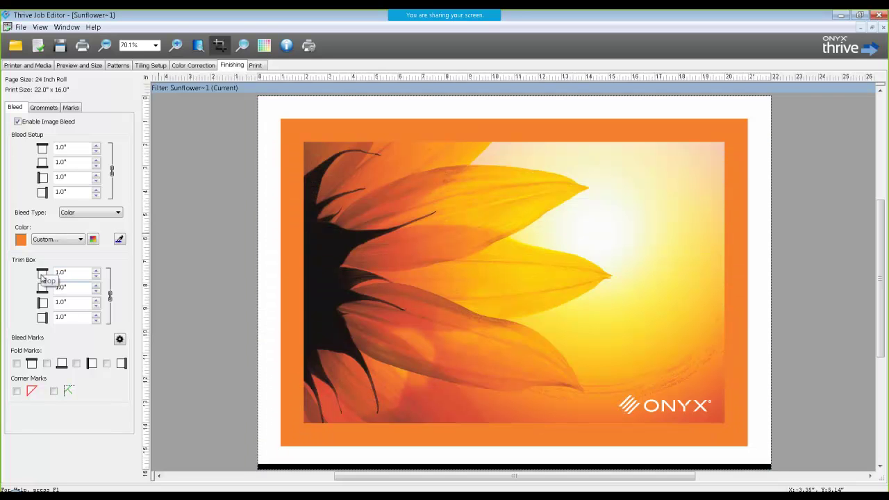
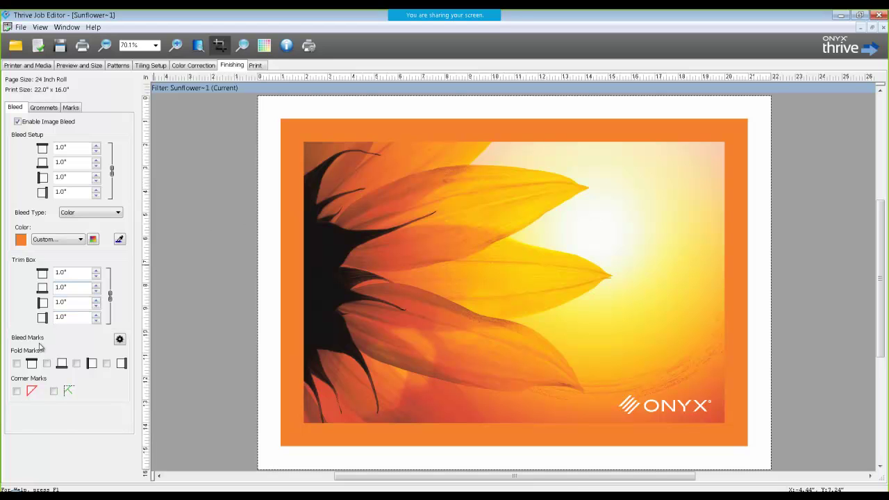
# Enable fold marks on the top, bottom, left and right edges of the image.
pyautogui.click(17, 363)
pyautogui.click(46, 363)
pyautogui.click(77, 363)
pyautogui.click(106, 363)
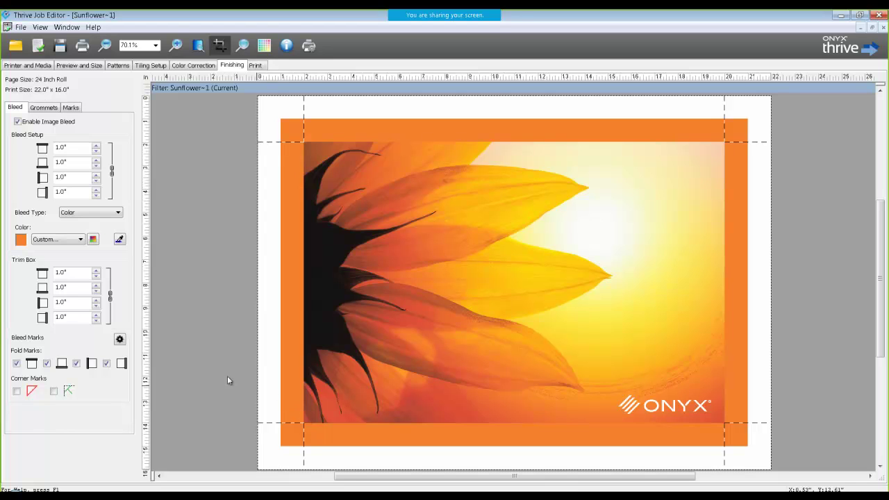
# Set the bleed mark line style to also print the marks in the Image Area.
pyautogui.click(119, 340)
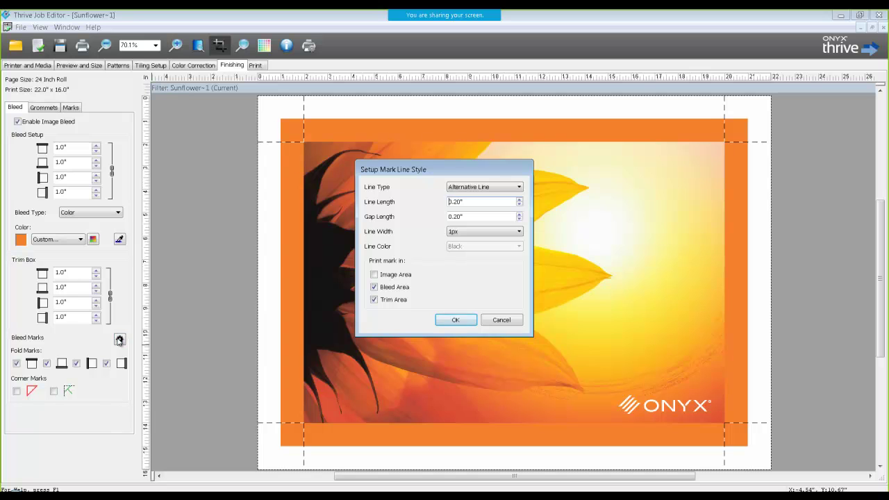
pyautogui.moveTo(454, 169); pyautogui.dragTo(458, 157)
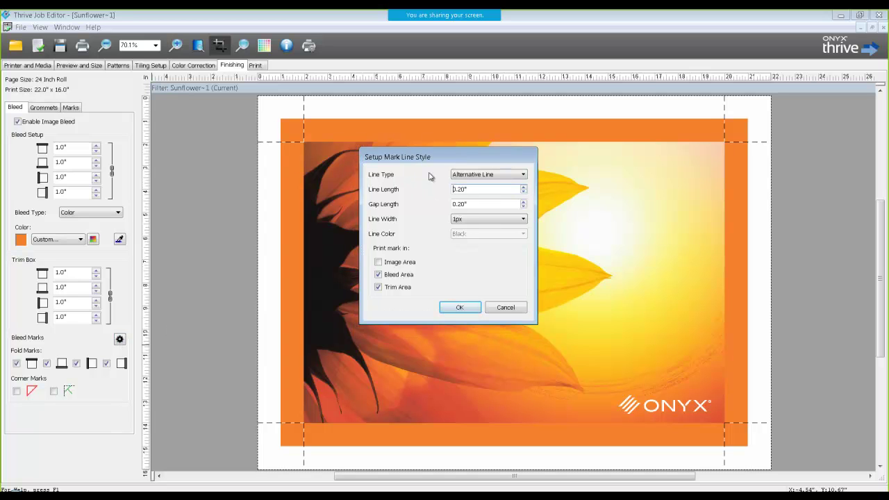
pyautogui.click(379, 262)
pyautogui.click(458, 308)
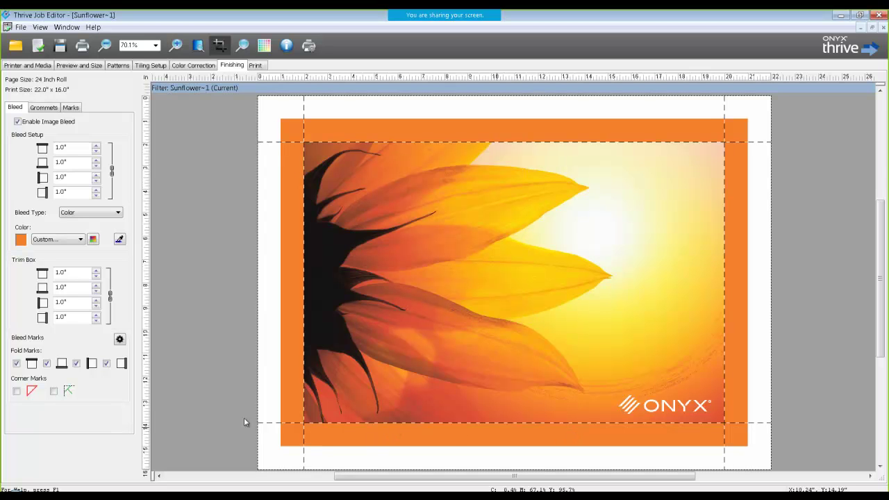
# Set the bleed mark line style to a 1px solid black line and exclude the Image Area from the printed marks.
pyautogui.click(119, 340)
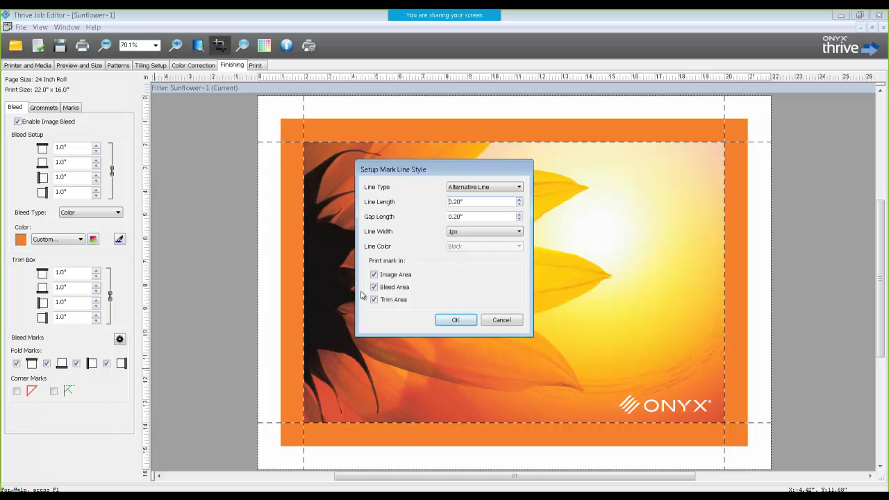
pyautogui.click(373, 275)
pyautogui.click(450, 189)
pyautogui.click(462, 201)
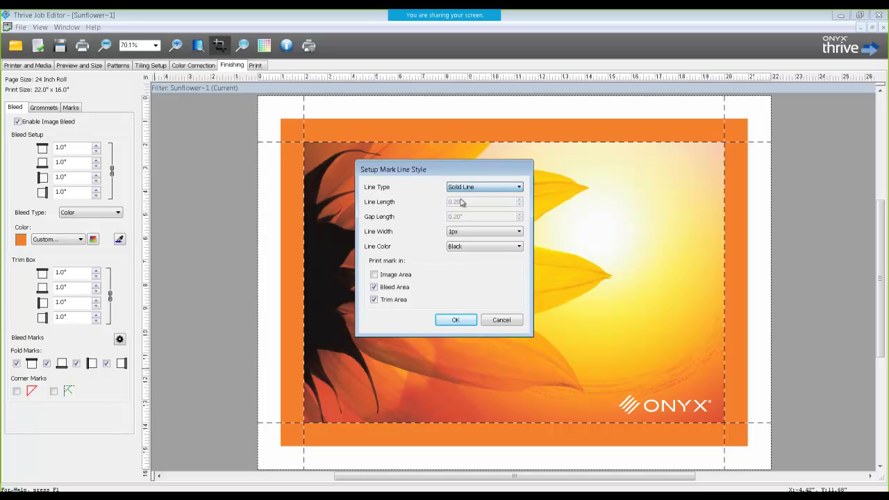
pyautogui.click(463, 235)
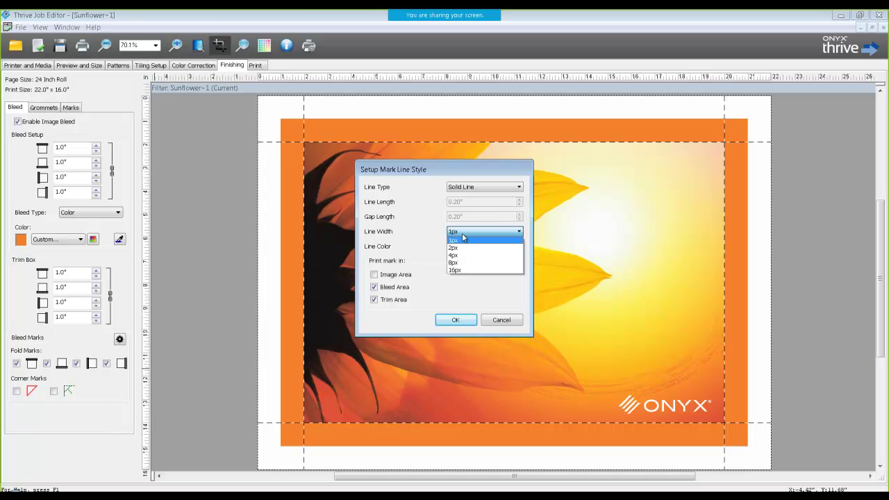
pyautogui.click(463, 239)
pyautogui.click(461, 247)
pyautogui.click(461, 248)
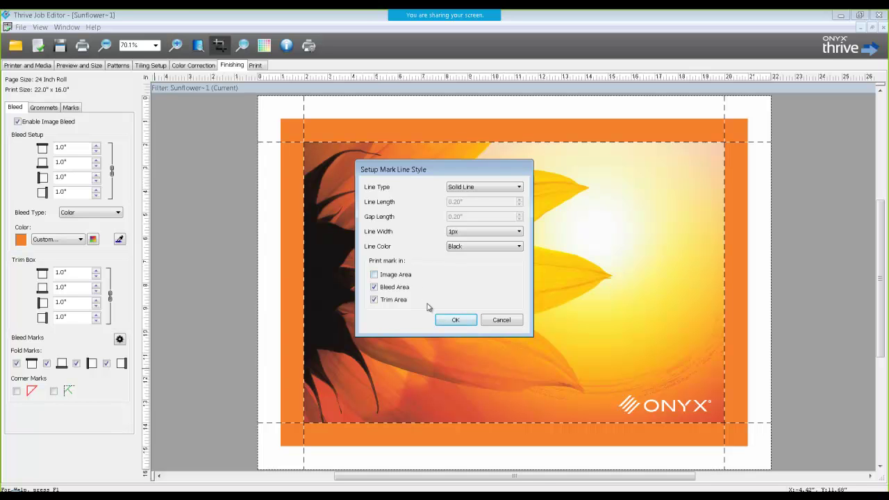
pyautogui.click(443, 320)
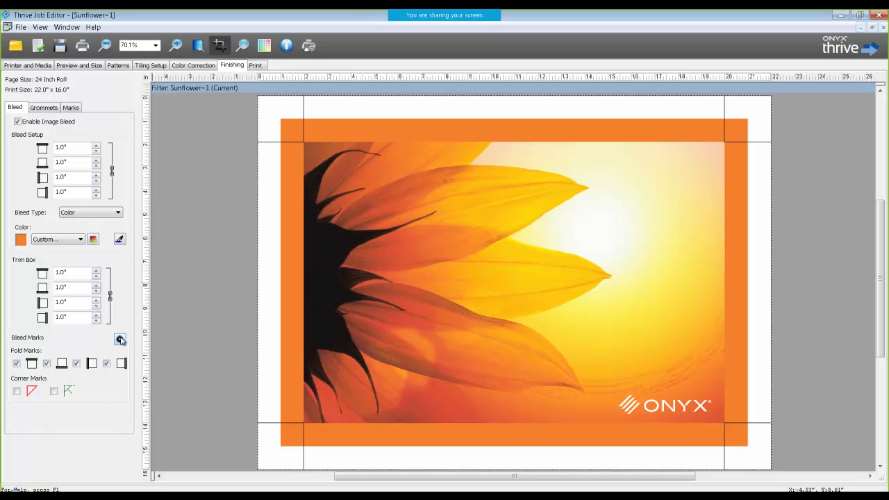
# Set the bleed mark line color to White.
pyautogui.click(120, 339)
pyautogui.click(457, 246)
pyautogui.click(458, 262)
pyautogui.click(451, 319)
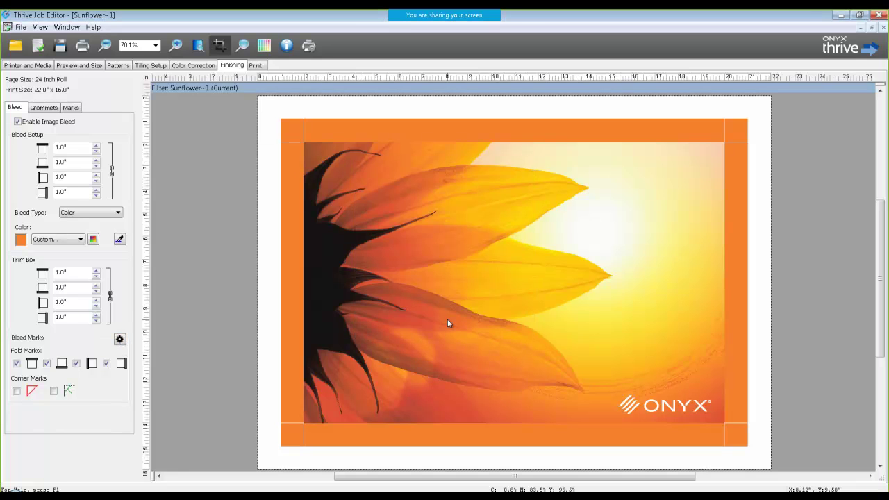
# Switch the bleed marks to the Dotted Line type, keeping White as the line color.
pyautogui.click(120, 339)
pyautogui.click(468, 187)
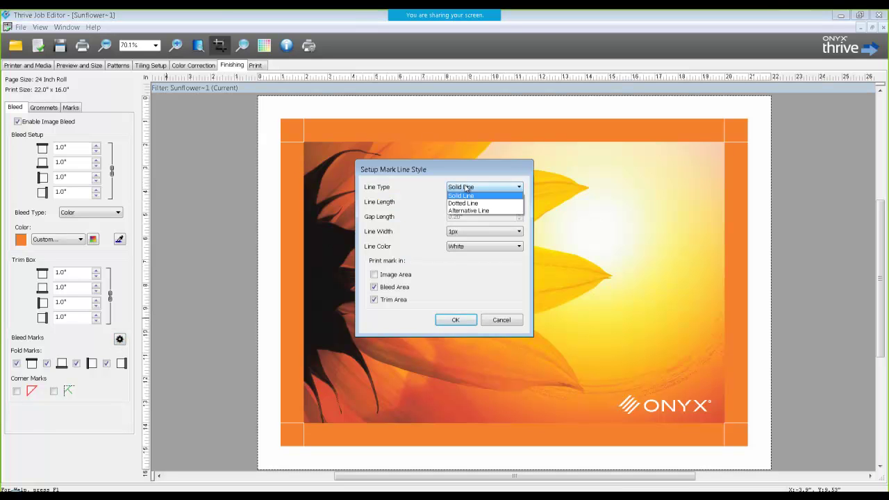
pyautogui.click(467, 202)
pyautogui.click(472, 249)
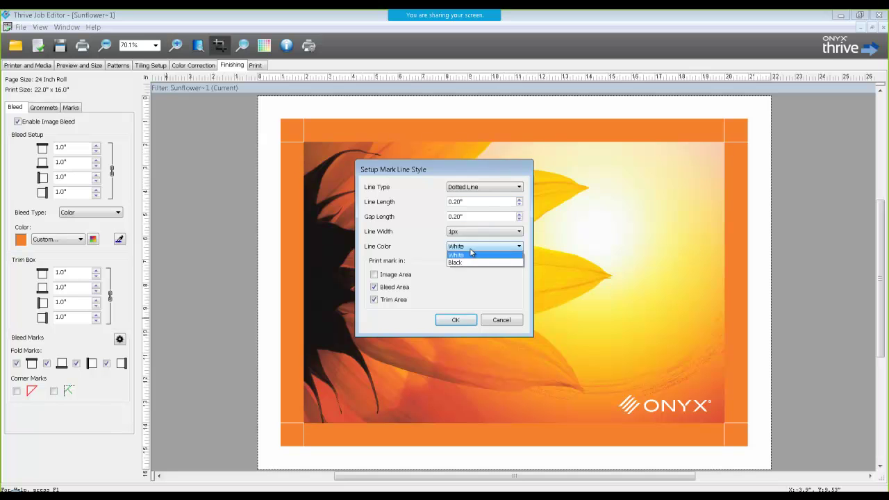
pyautogui.click(471, 254)
pyautogui.click(465, 316)
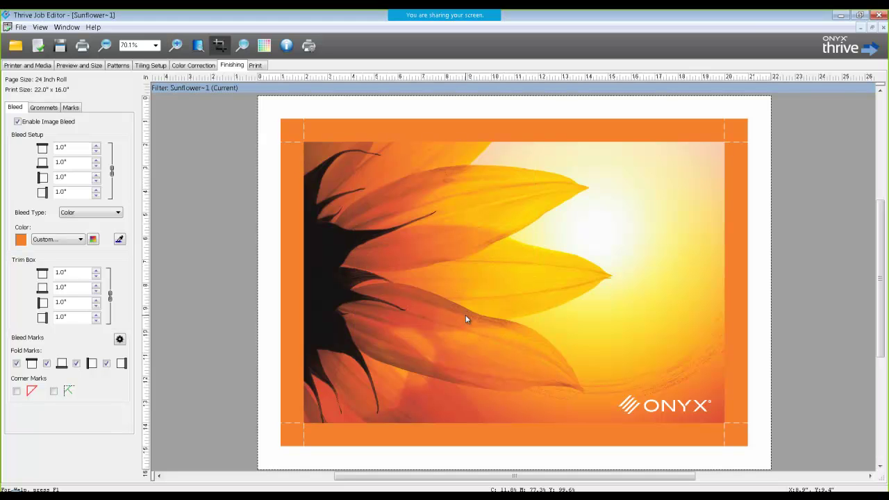
# Set the dotted bleed marks' line color to Black.
pyautogui.click(119, 340)
pyautogui.click(453, 248)
pyautogui.click(455, 262)
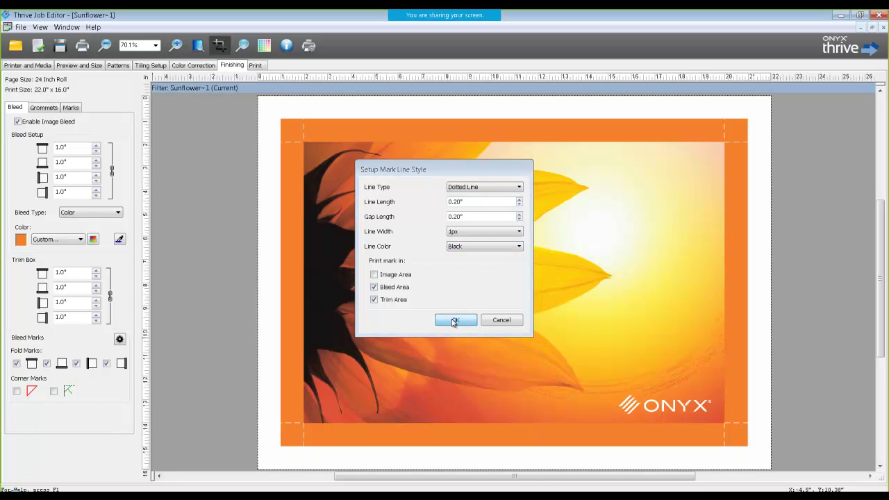
pyautogui.click(455, 320)
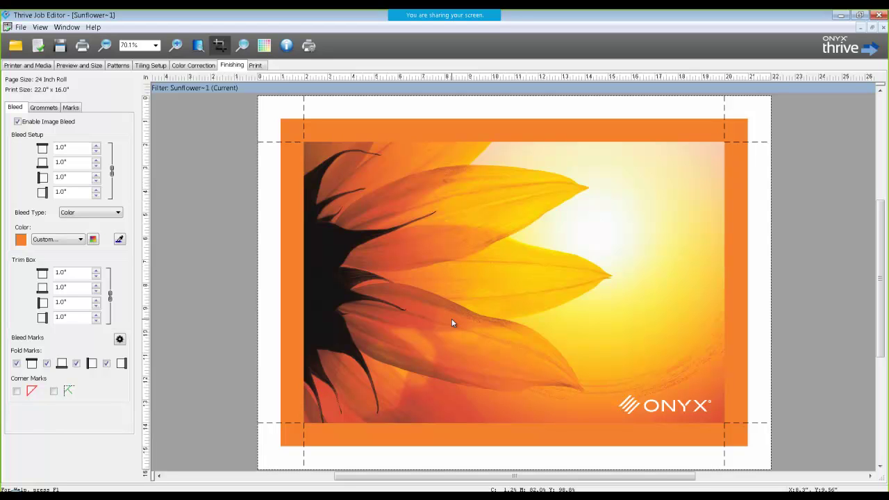
# Set the bleed mark line type to Alternative Line with a 1px line width, and check the line style settings again.
pyautogui.click(119, 338)
pyautogui.click(475, 188)
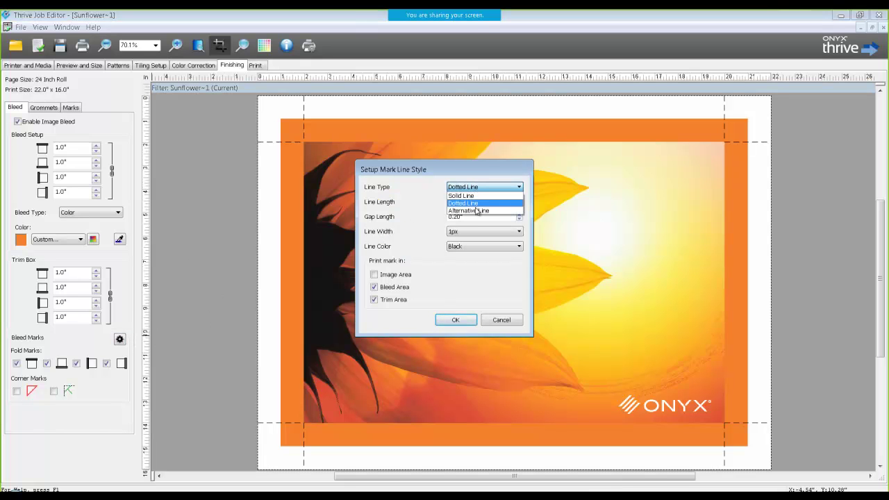
pyautogui.click(476, 213)
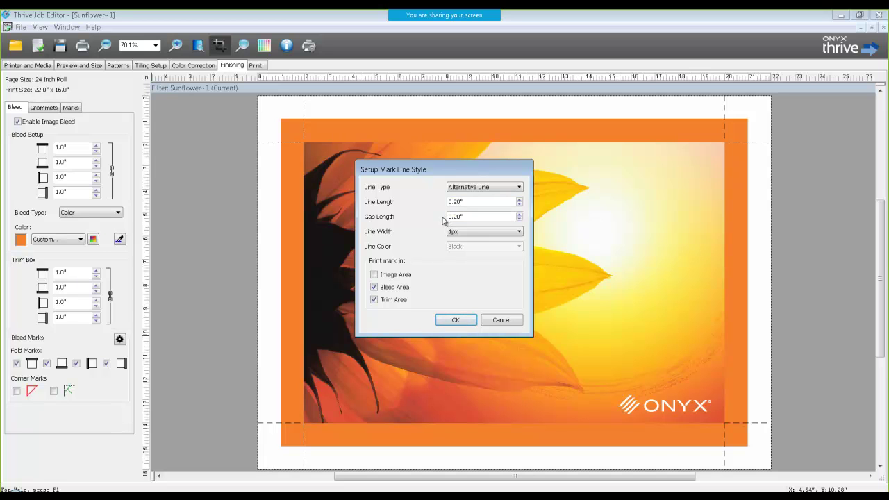
pyautogui.click(475, 233)
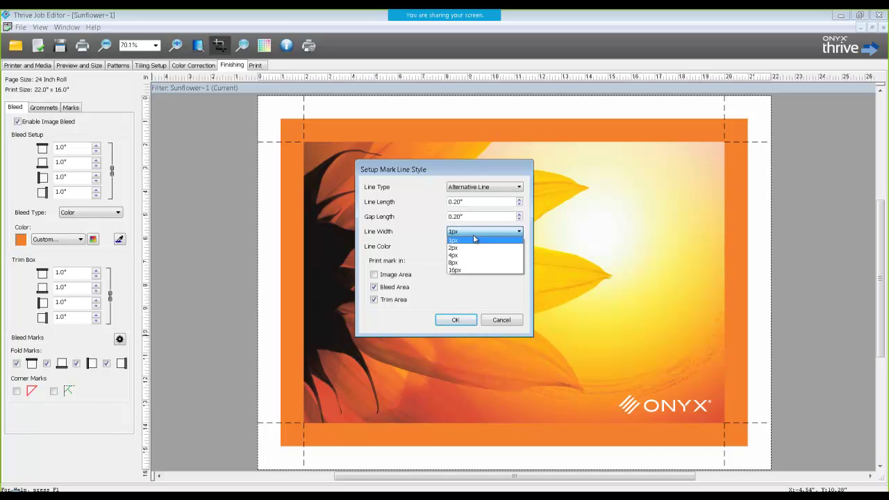
pyautogui.click(474, 239)
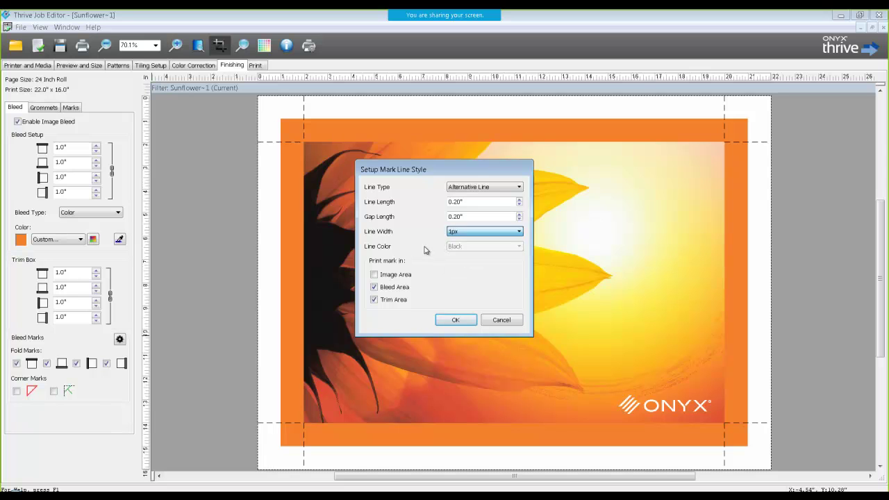
pyautogui.click(456, 320)
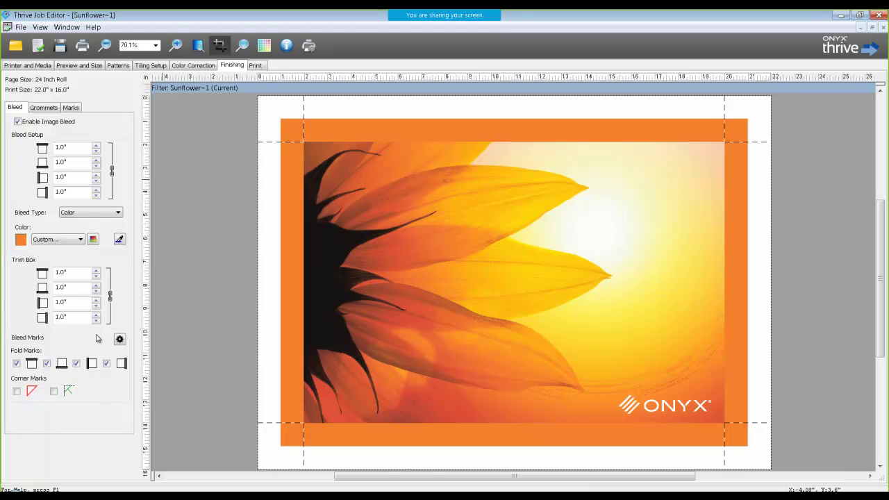
pyautogui.click(119, 339)
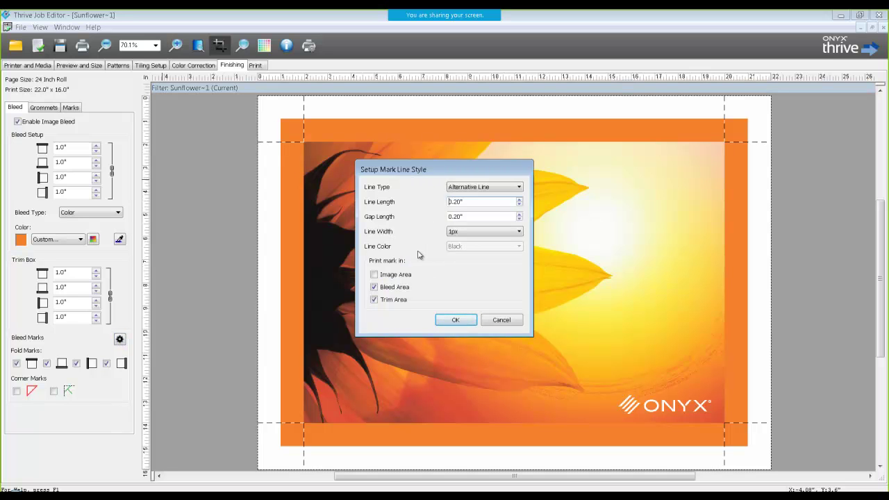
pyautogui.click(455, 319)
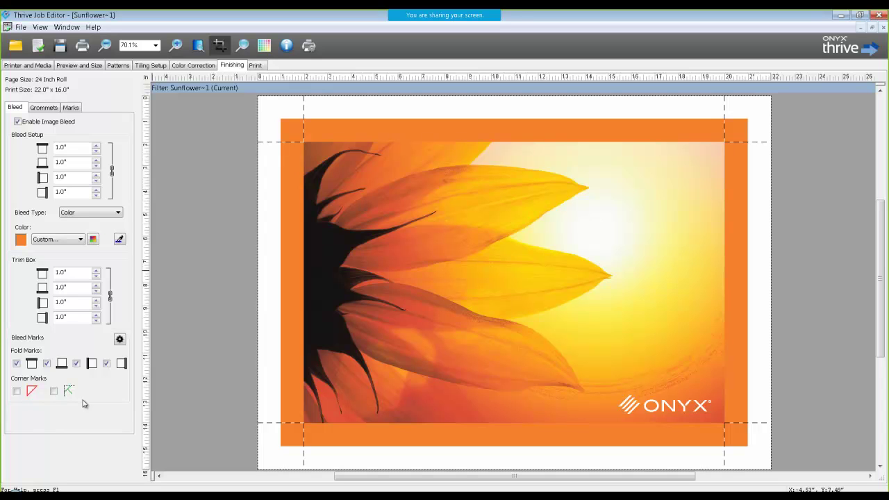
# Export the job settings as a quick set template named "1 inch canvas wrap.ONT" in the My Exported Quick Sets folder.
pyautogui.click(23, 29)
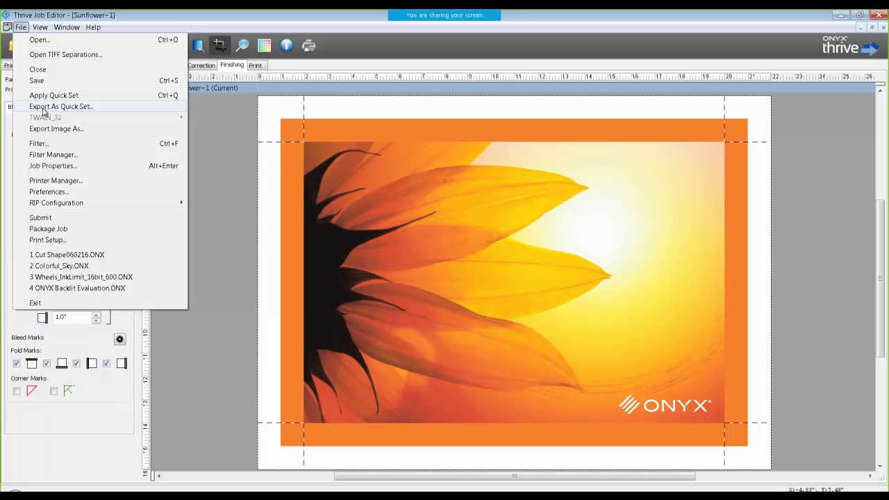
pyautogui.click(45, 107)
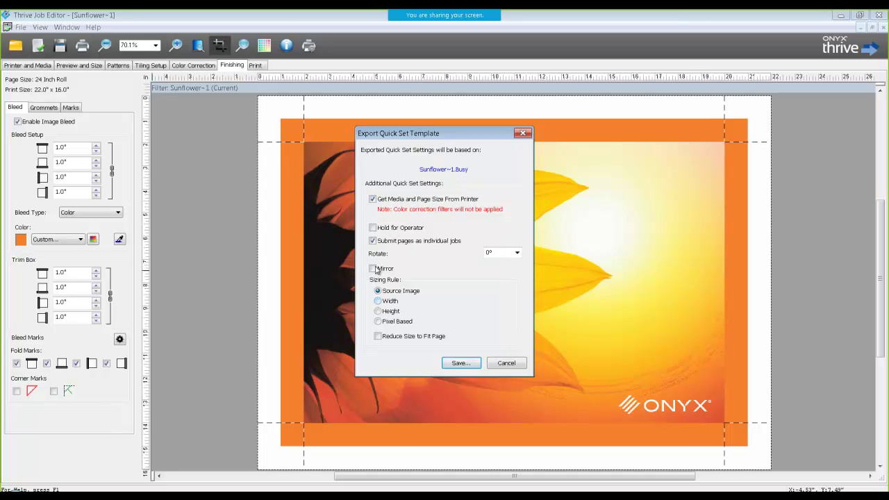
pyautogui.click(455, 364)
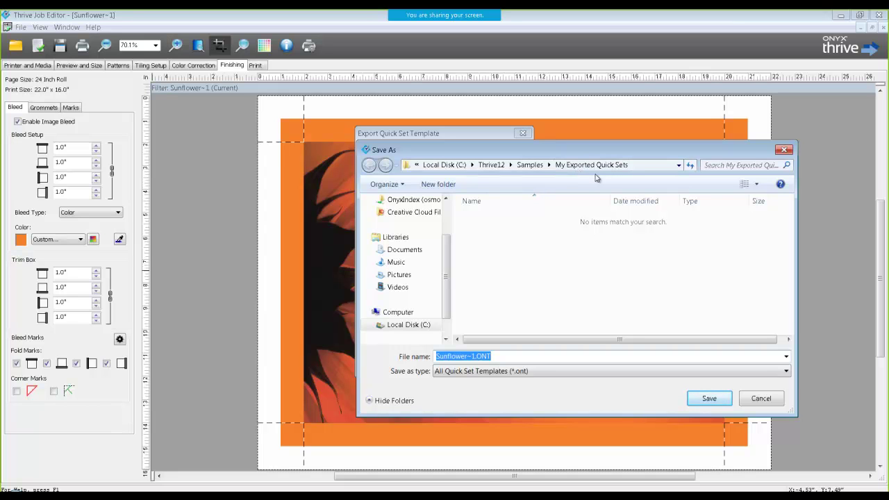
pyautogui.click(485, 357)
pyautogui.hotkey('shift', 'Left')
pyautogui.hotkey('shift', 'Left')
pyautogui.hotkey('shift', 'Left')
pyautogui.hotkey('shift', 'Left')
pyautogui.hotkey('shift', 'Left')
pyautogui.click(474, 356)
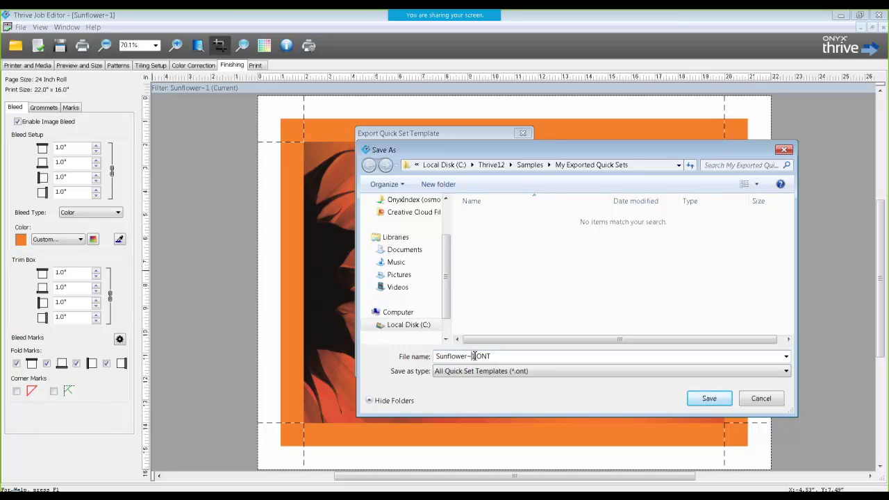
pyautogui.hotkey('shift', 'Home')
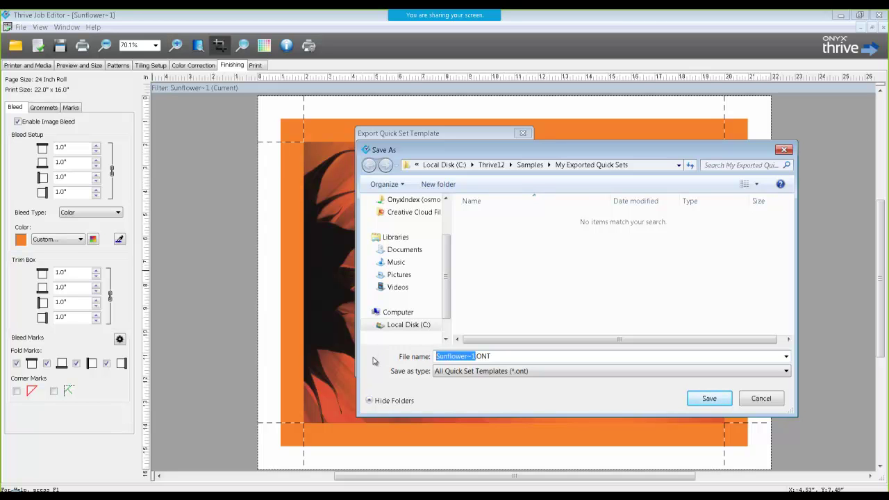
pyautogui.write('1 inch')
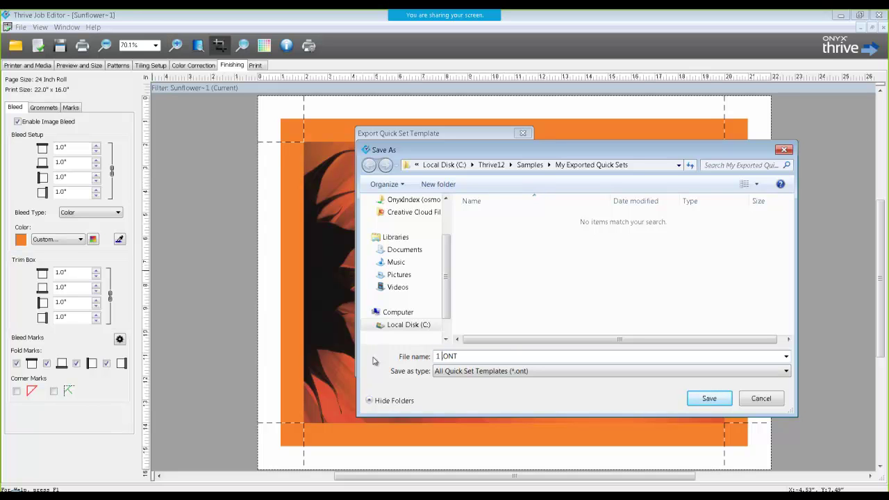
pyautogui.write(' canvas wrap.')
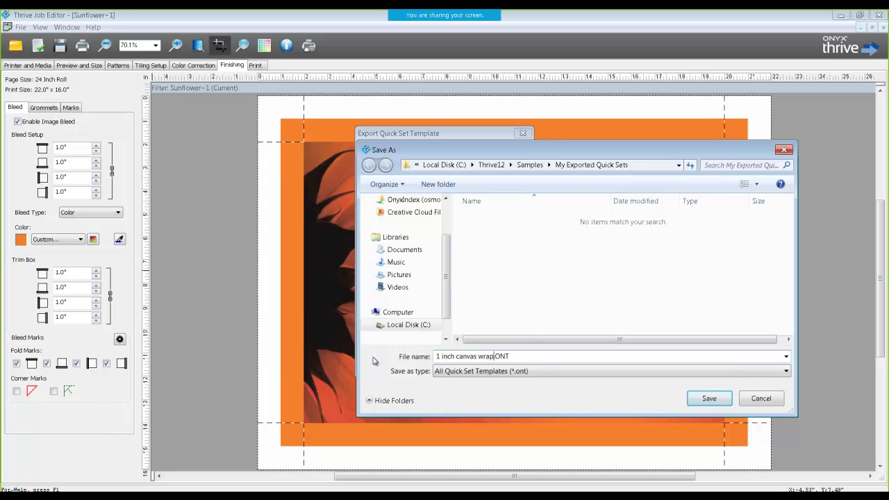
pyautogui.click(694, 400)
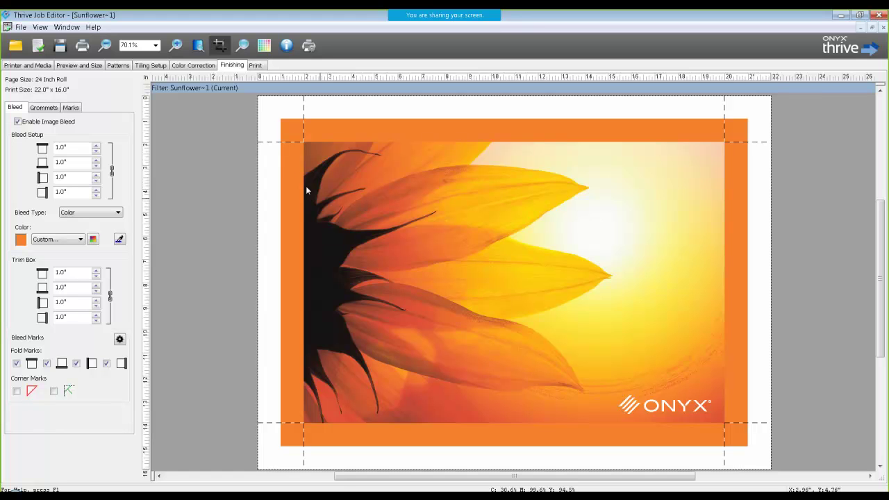
# Submit the Sunflower~1 job for printing and review its job properties in the RIP-Queue.
pyautogui.click(255, 65)
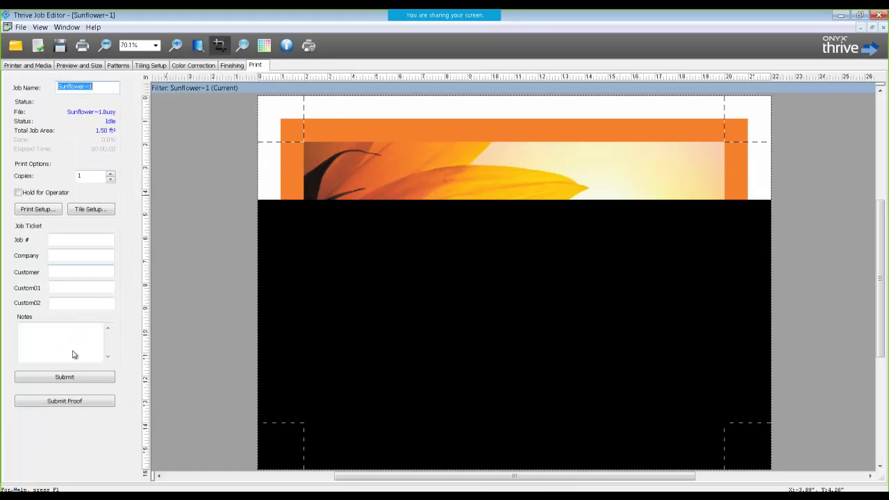
pyautogui.click(64, 377)
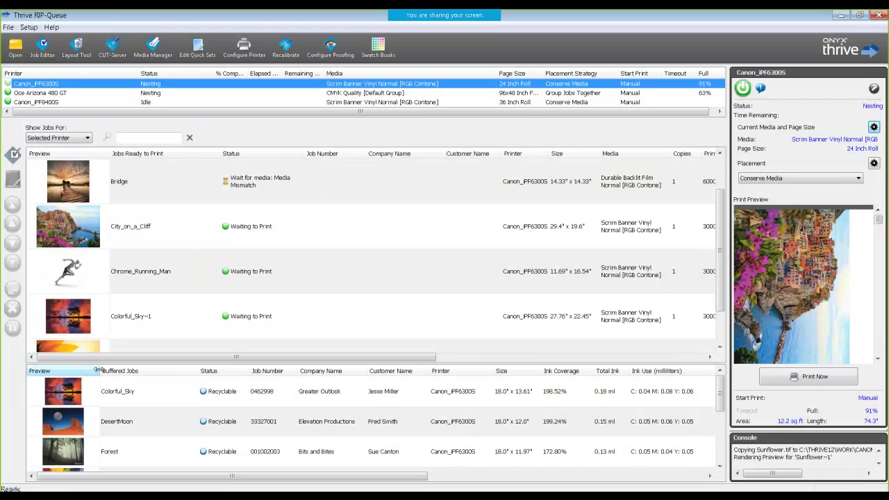
pyautogui.moveTo(722, 243); pyautogui.dragTo(725, 295)
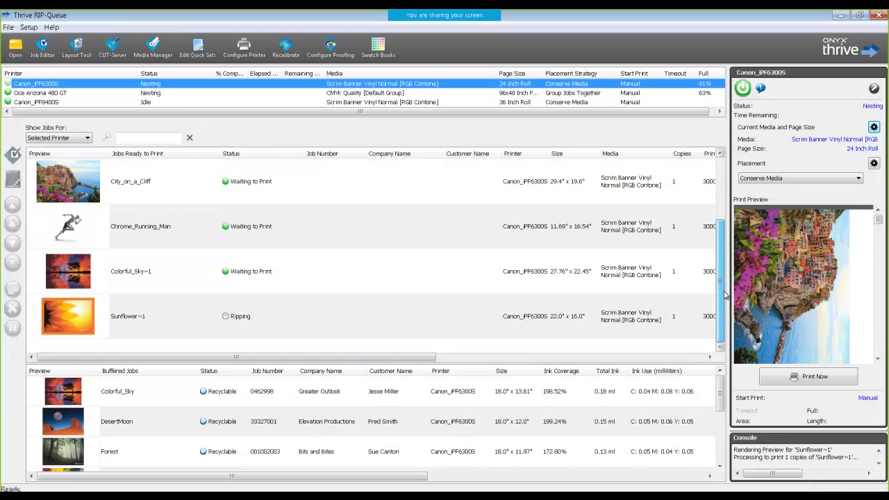
pyautogui.click(243, 328)
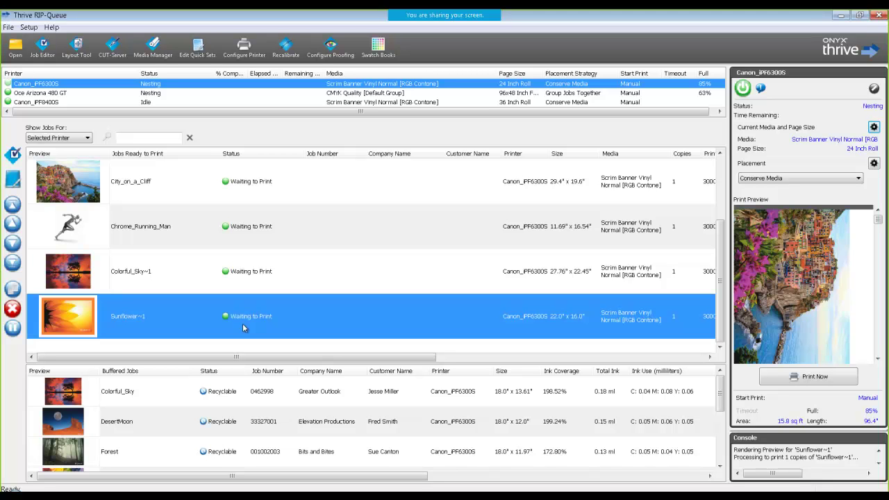
pyautogui.doubleClick(243, 327)
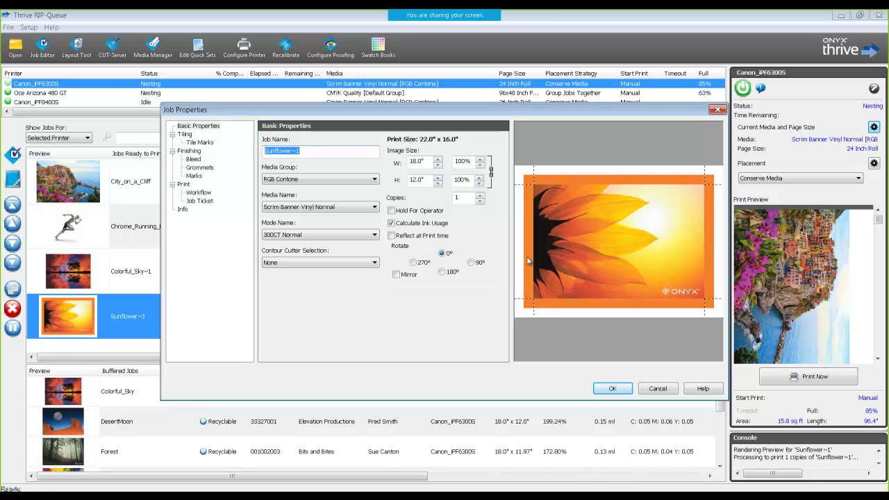
pyautogui.click(601, 390)
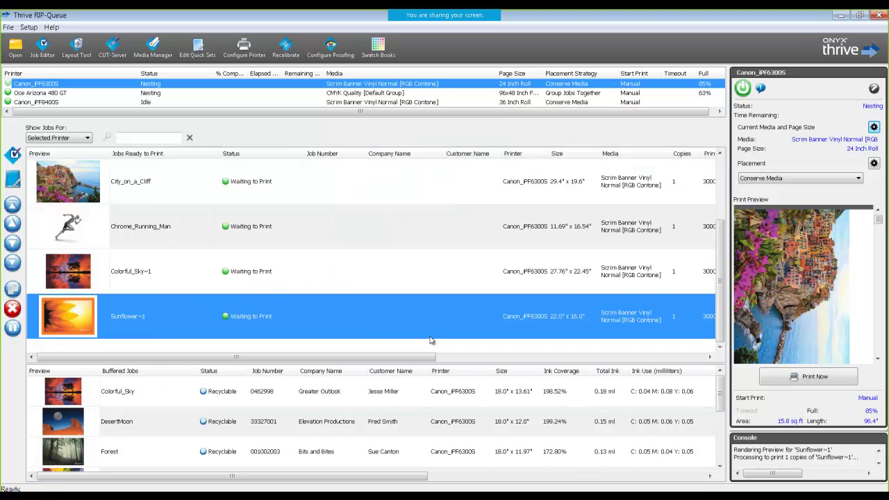
pyautogui.click(370, 344)
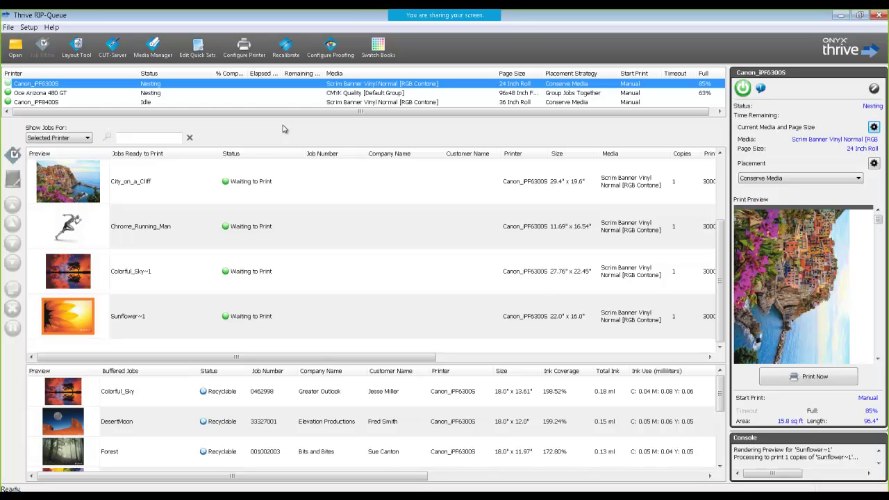
# Import the quick set "1 inch canvas wrap.ONT" from Thrive12\Samples\My Exported Quick Sets into the Canon_iPF6300S printer configuration and save it.
pyautogui.click(244, 49)
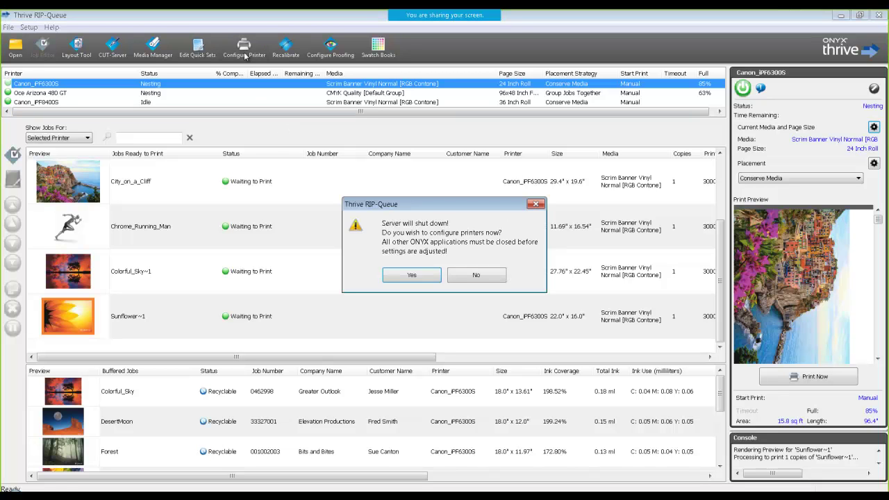
pyautogui.click(400, 276)
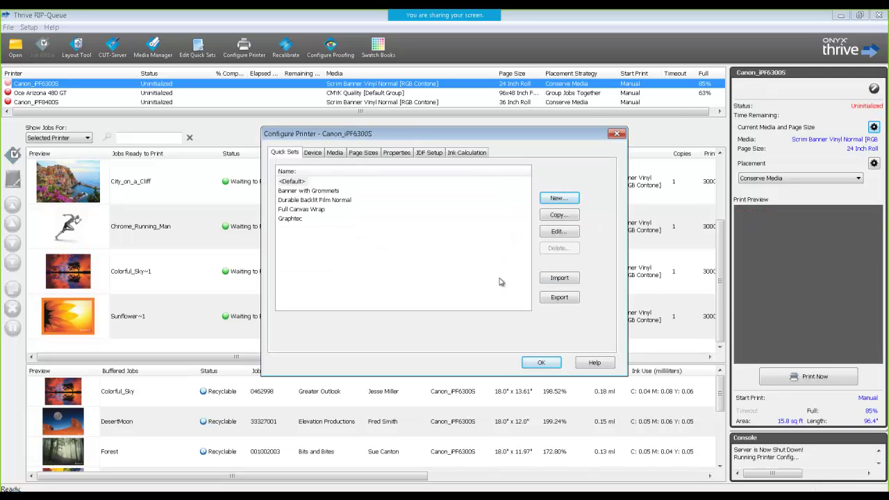
pyautogui.click(563, 278)
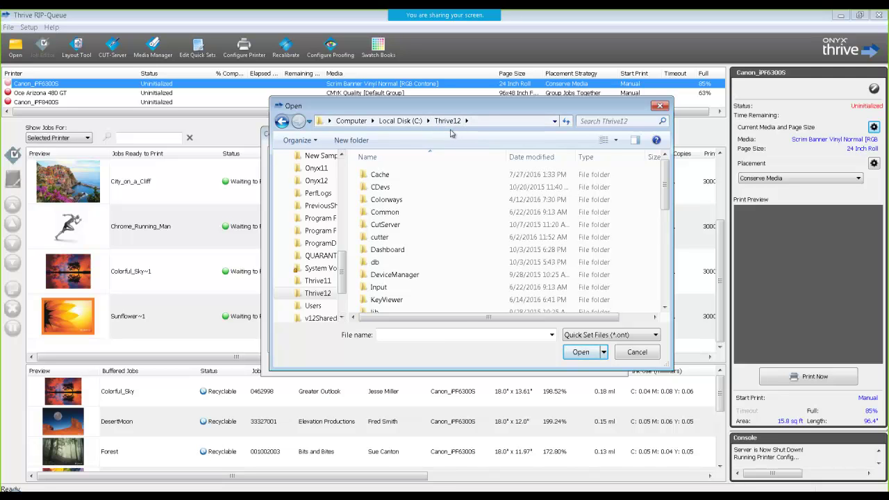
pyautogui.moveTo(664, 178); pyautogui.dragTo(664, 253)
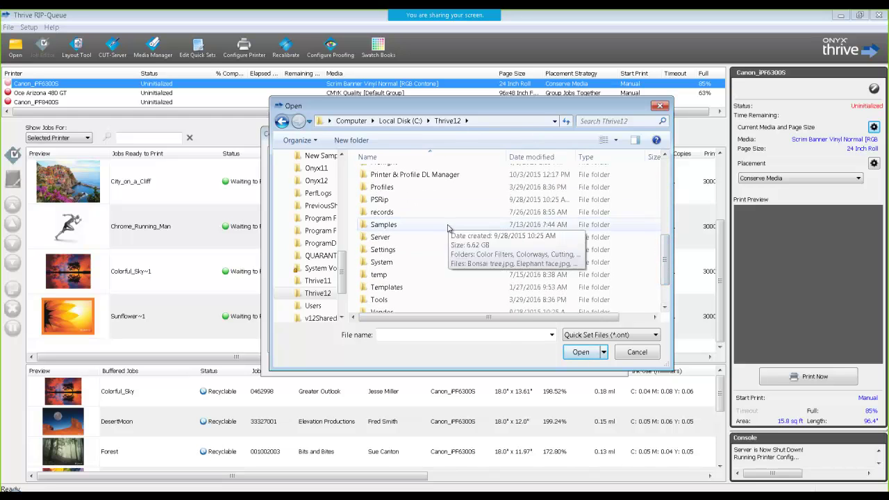
pyautogui.doubleClick(383, 224)
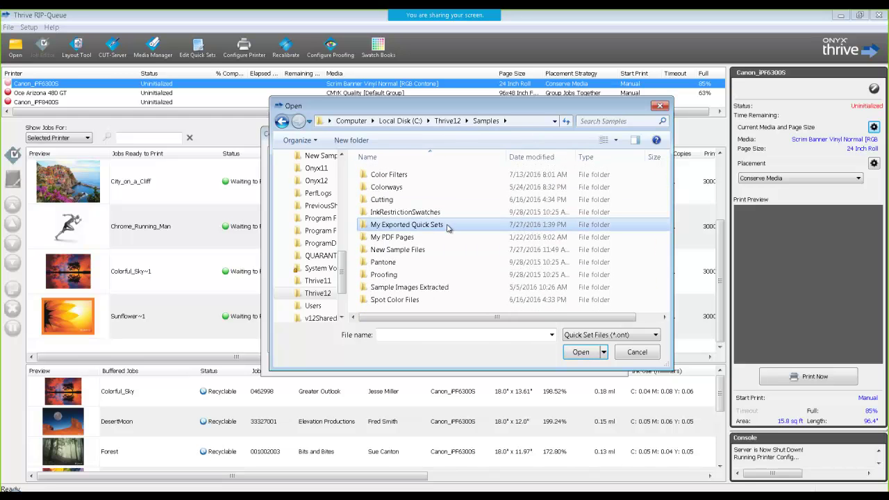
pyautogui.doubleClick(360, 226)
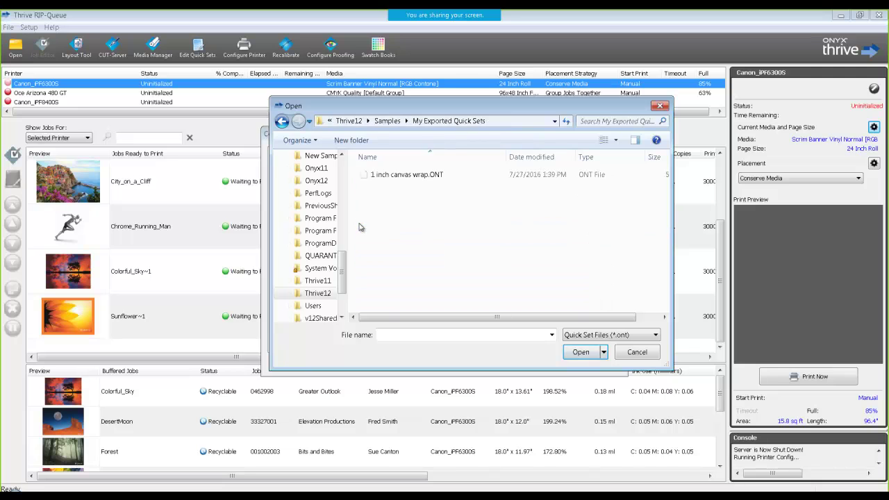
pyautogui.click(380, 178)
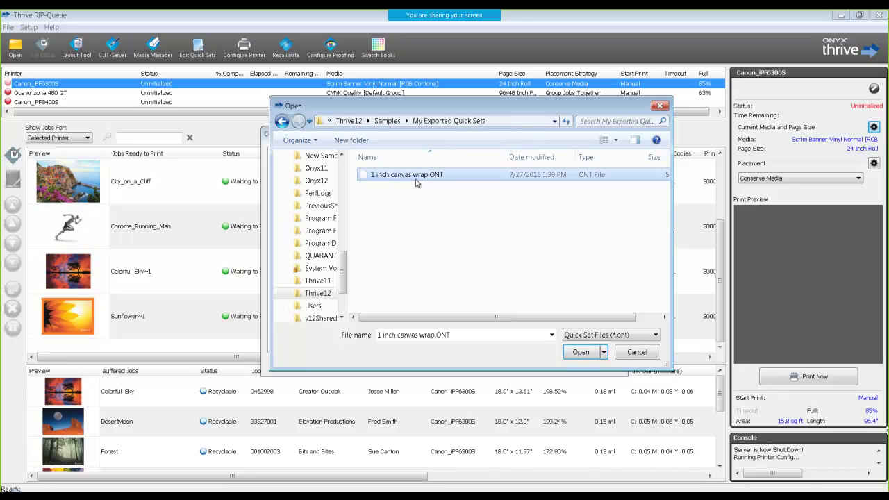
pyautogui.click(577, 353)
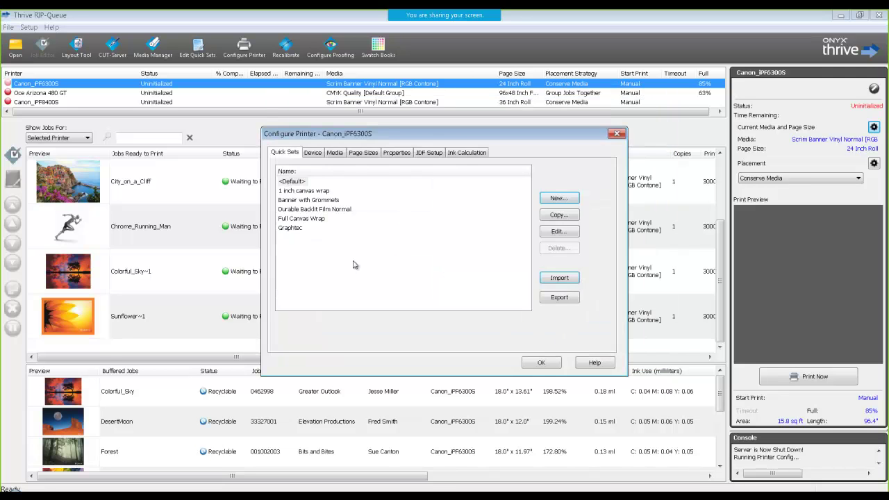
pyautogui.click(303, 190)
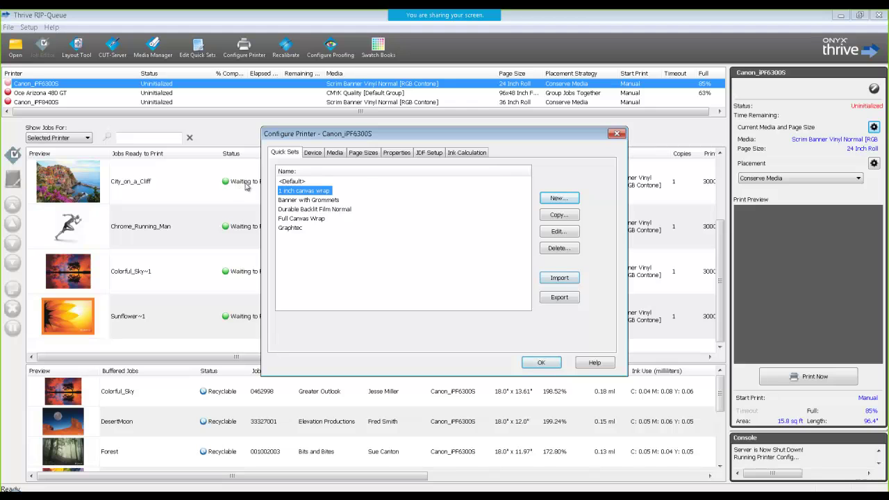
pyautogui.click(535, 361)
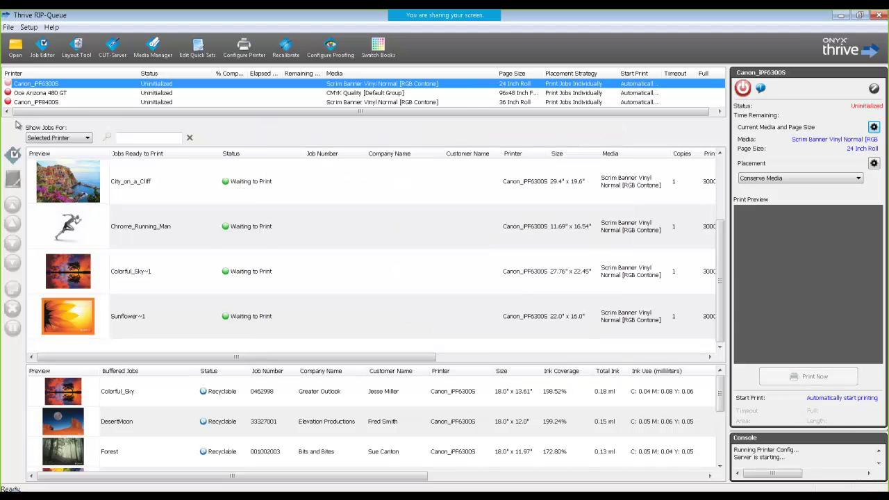
# Open Ocean_2.JPG on the Canon_iPF6300S with the "1 inch canvas wrap" quick set, without opening it in Job Editor.
pyautogui.click(15, 46)
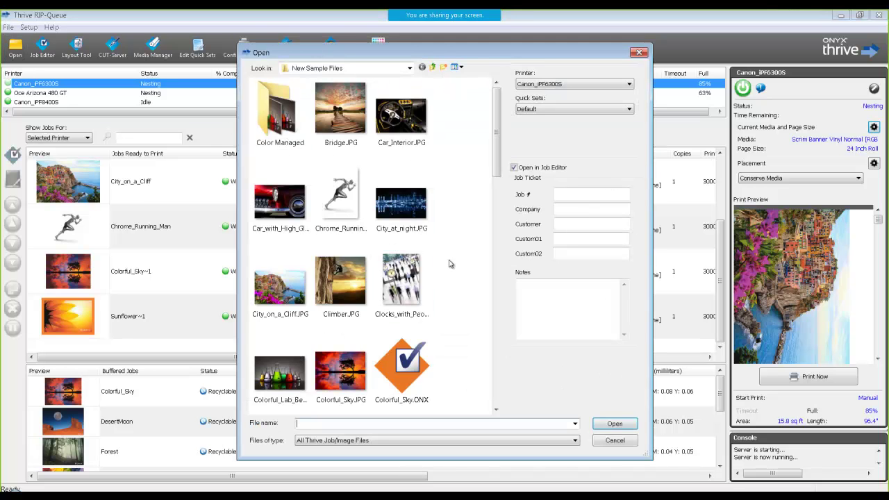
pyautogui.moveTo(495, 170); pyautogui.dragTo(497, 344)
pyautogui.click(410, 236)
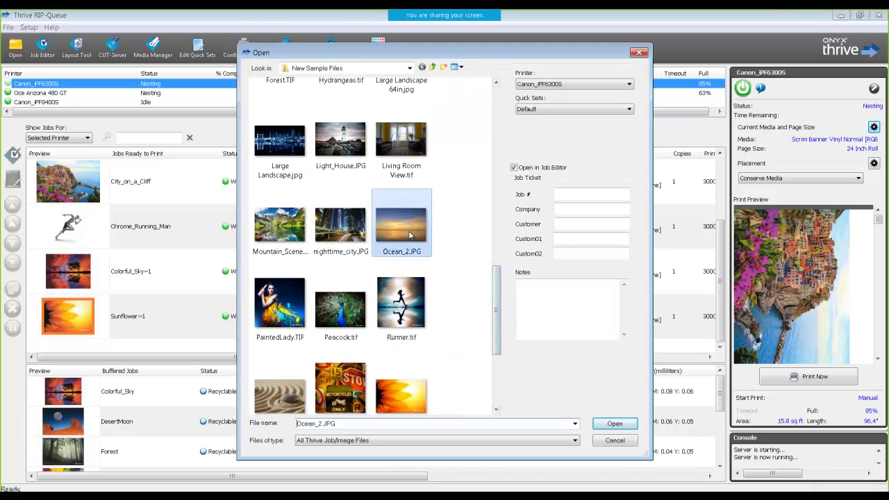
pyautogui.click(531, 111)
pyautogui.click(537, 127)
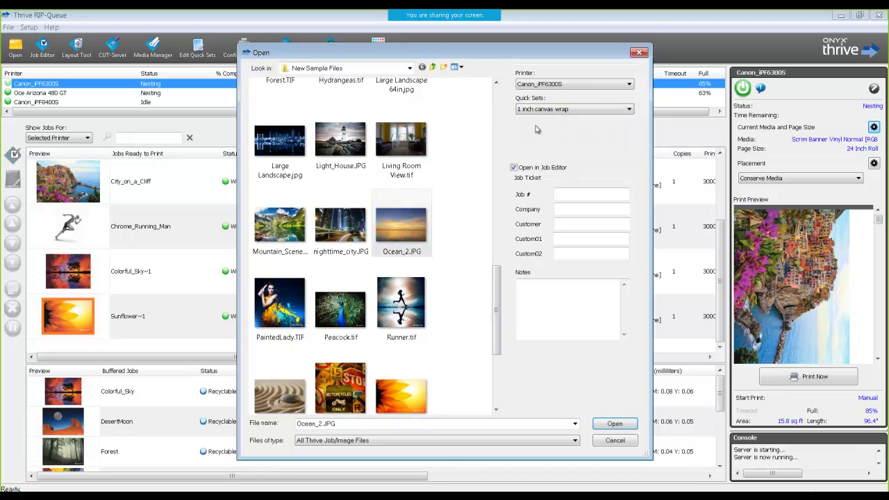
pyautogui.click(514, 168)
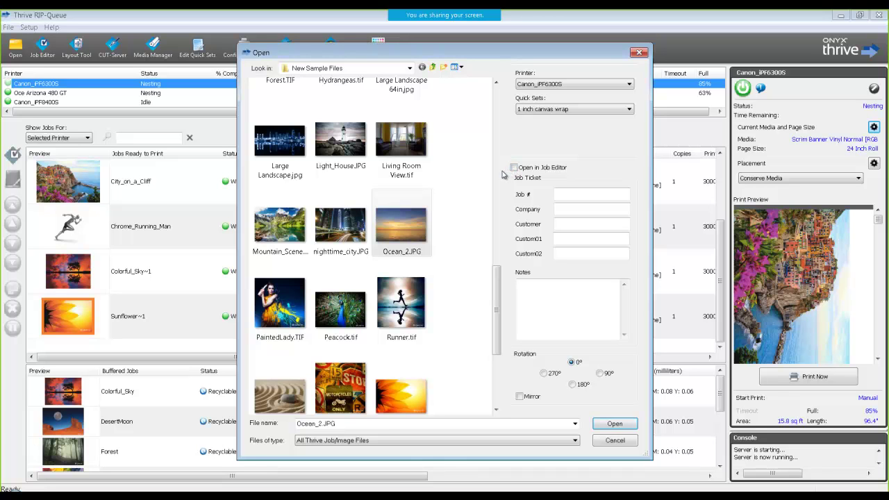
pyautogui.click(609, 424)
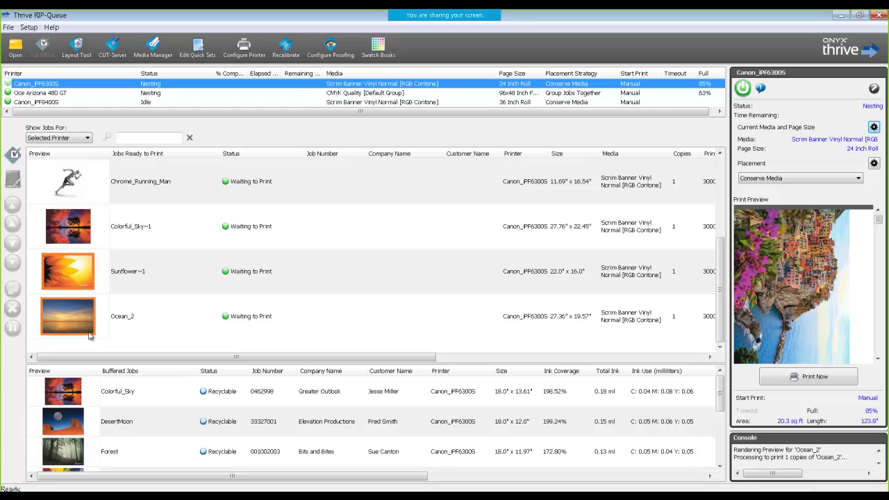
# Open Colorful_Sky.JPG in Job Editor with the Default quick set for the Canon_iPF6300S.
pyautogui.click(15, 46)
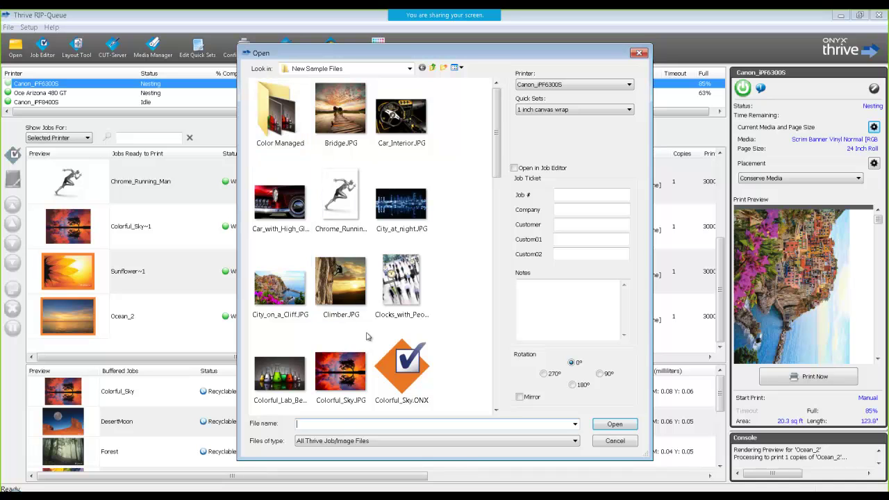
pyautogui.click(340, 372)
pyautogui.click(514, 169)
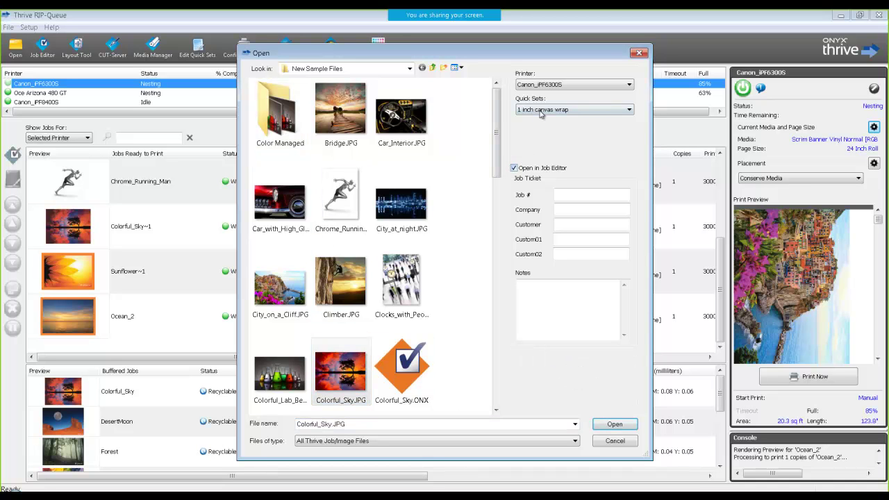
pyautogui.click(541, 110)
pyautogui.click(538, 119)
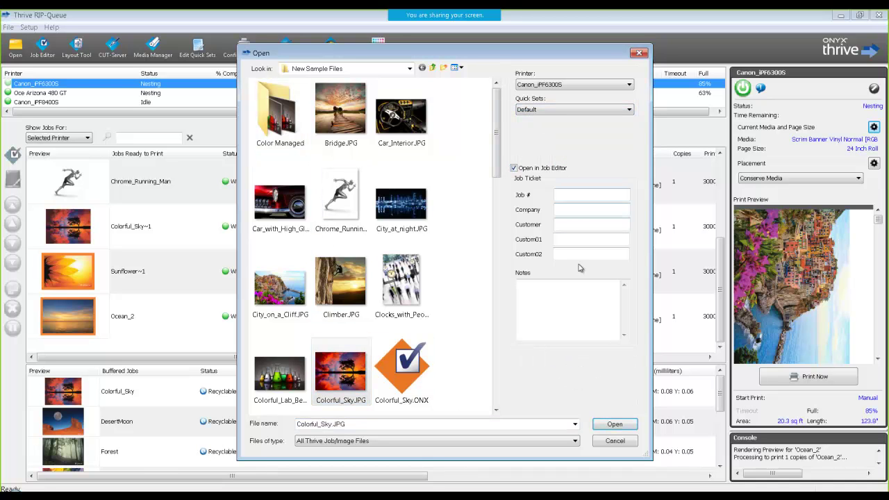
pyautogui.click(614, 423)
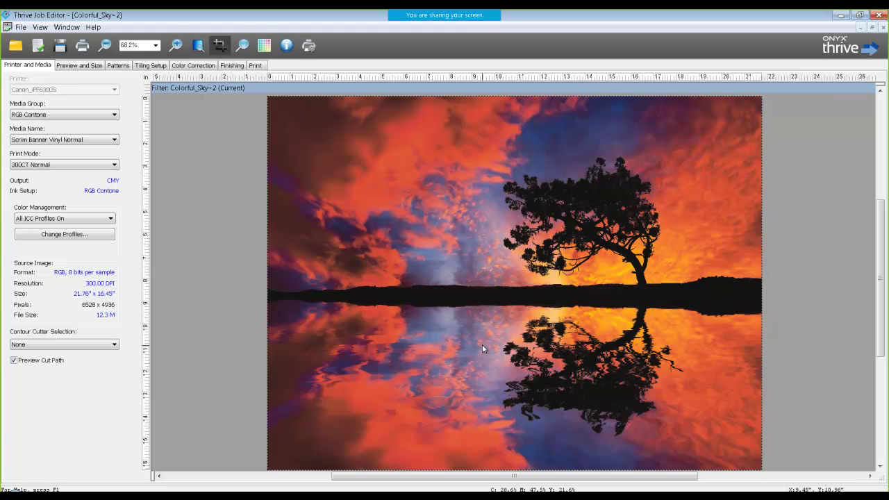
# Submit the Colorful_Sky~2 job for printing after checking its bleed settings, and view the list of editable quick sets.
pyautogui.click(230, 65)
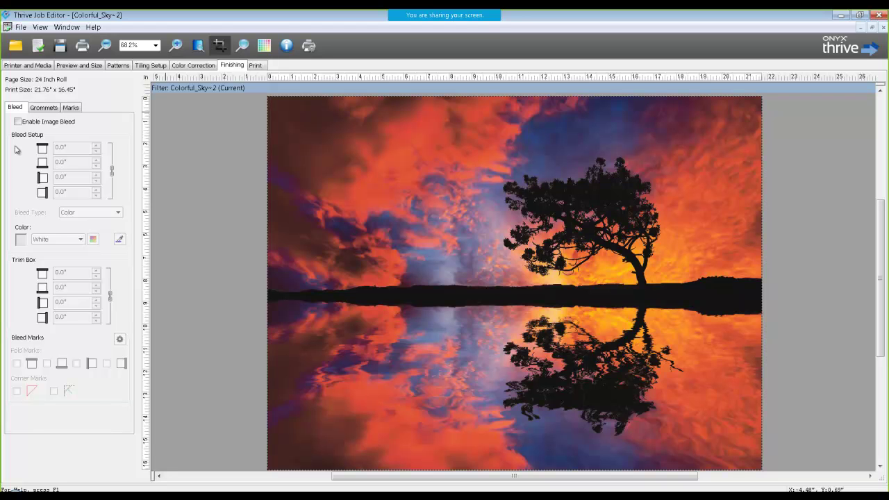
pyautogui.click(82, 45)
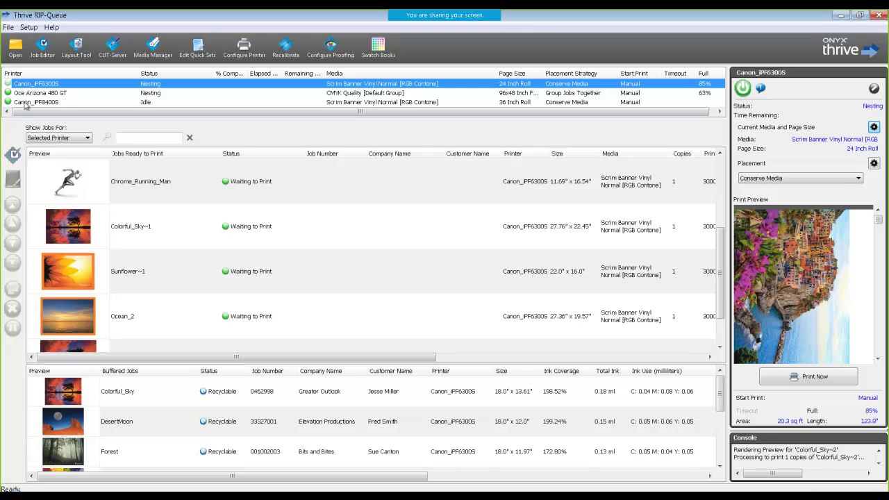
pyautogui.click(198, 44)
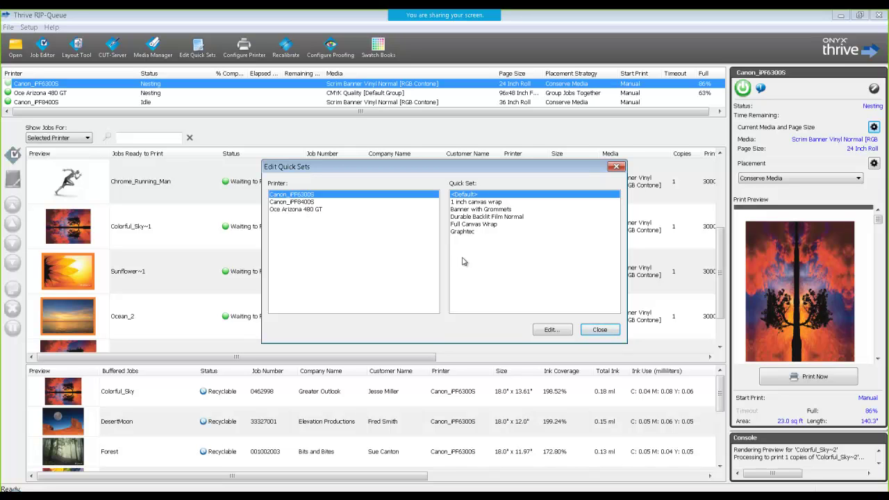
pyautogui.click(608, 329)
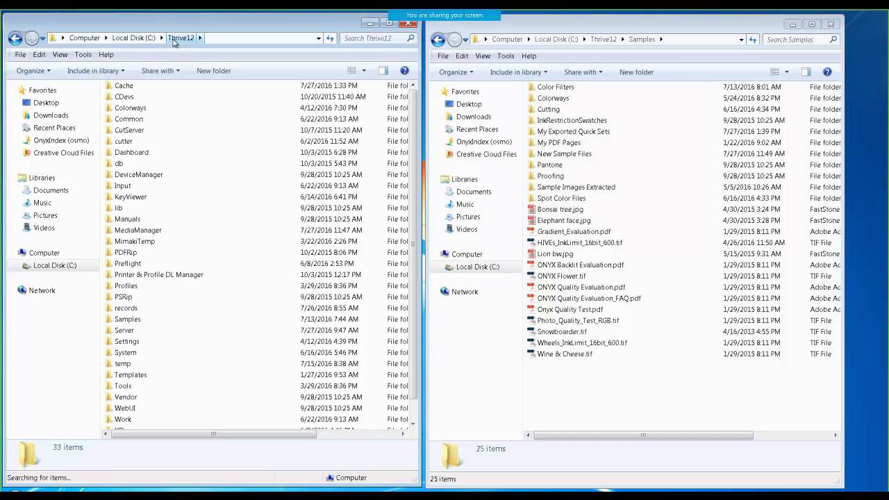
# In Windows Explorer, open the "1 inch canvas wrap" quick set folder under Thrive12\Input\Canon_iPF6300S.
pyautogui.click(109, 187)
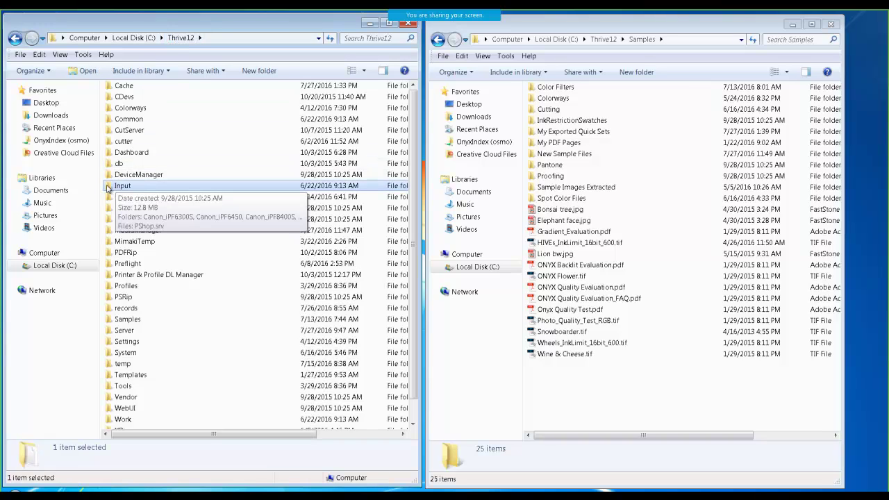
pyautogui.doubleClick(108, 186)
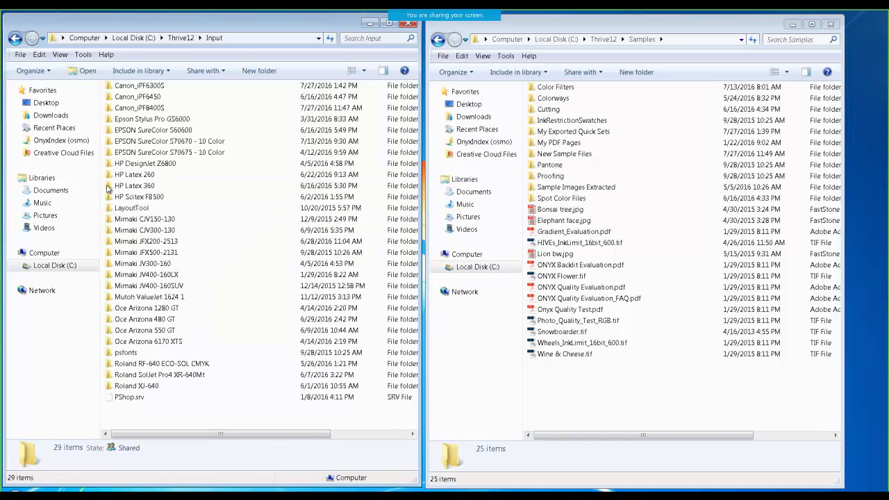
pyautogui.click(161, 88)
pyautogui.doubleClick(161, 88)
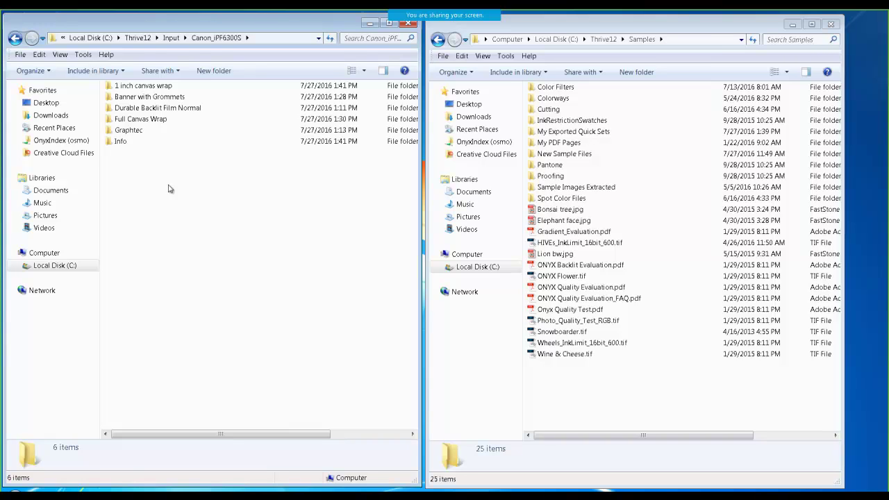
pyautogui.doubleClick(134, 88)
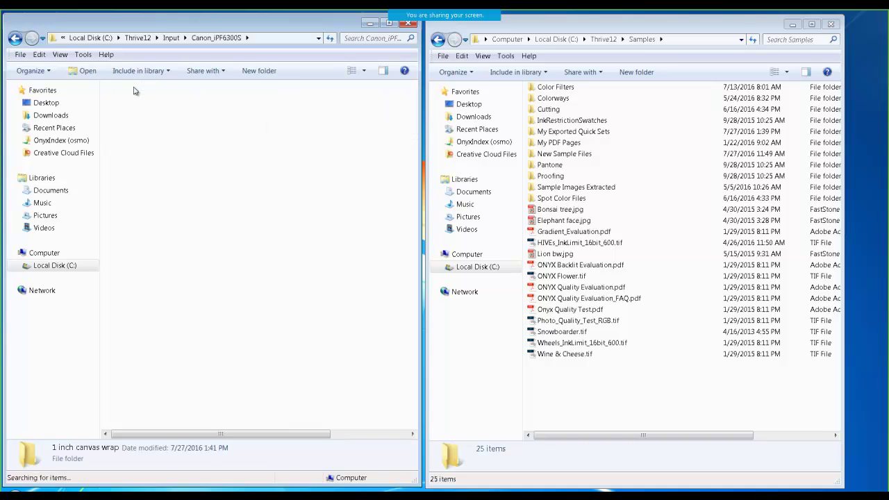
pyautogui.moveTo(130, 121); pyautogui.dragTo(352, 385)
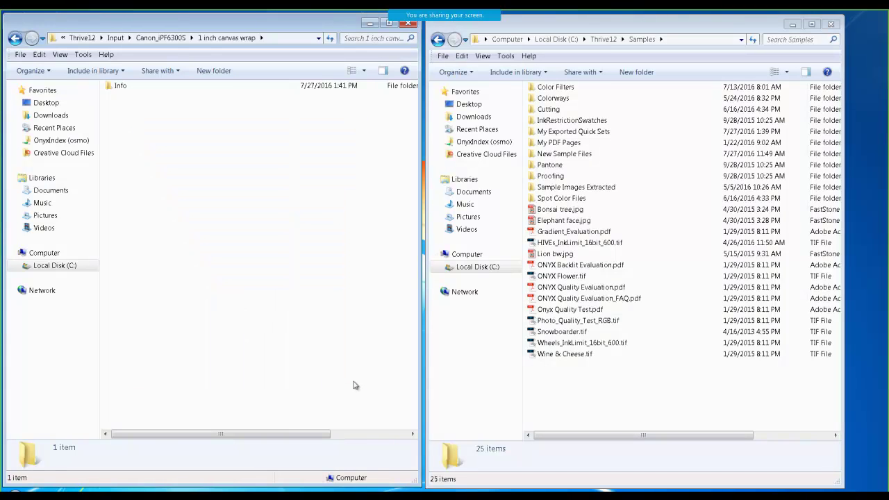
# Copy Bonsai tree.jpg from the Samples folder into the "1 inch canvas wrap" quick set folder.
pyautogui.click(568, 210)
pyautogui.rightClick(568, 211)
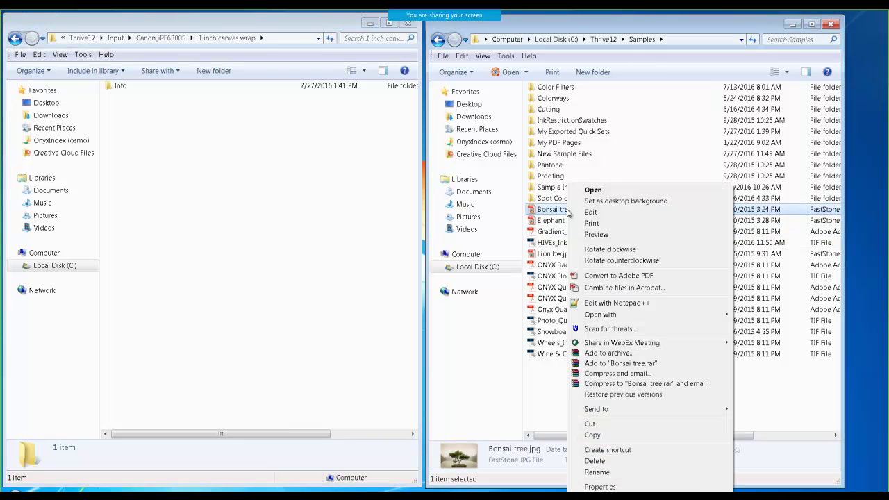
pyautogui.click(605, 436)
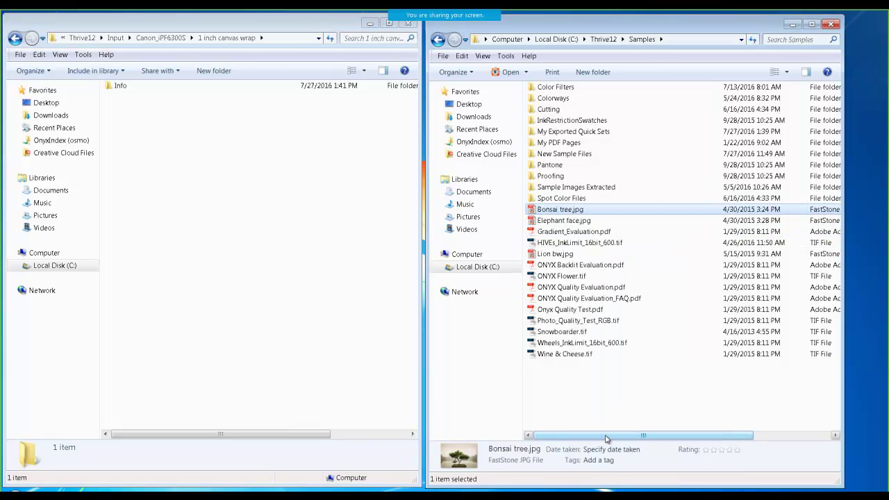
pyautogui.rightClick(230, 188)
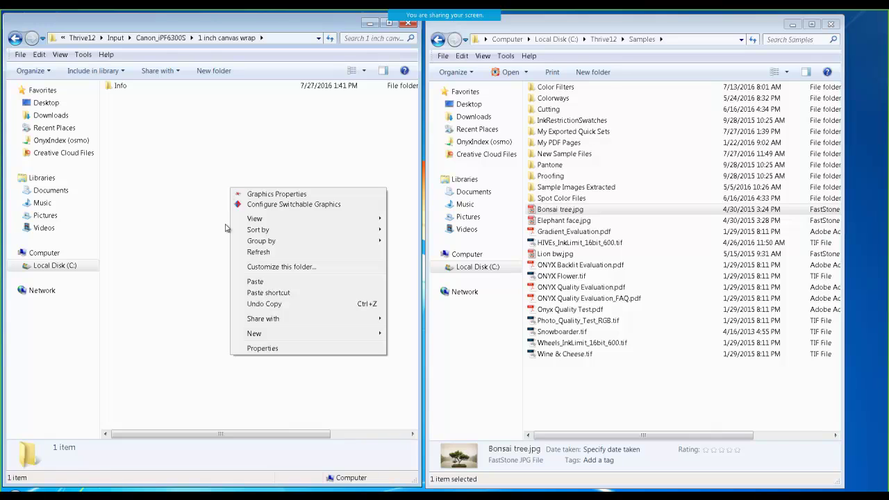
pyautogui.click(254, 281)
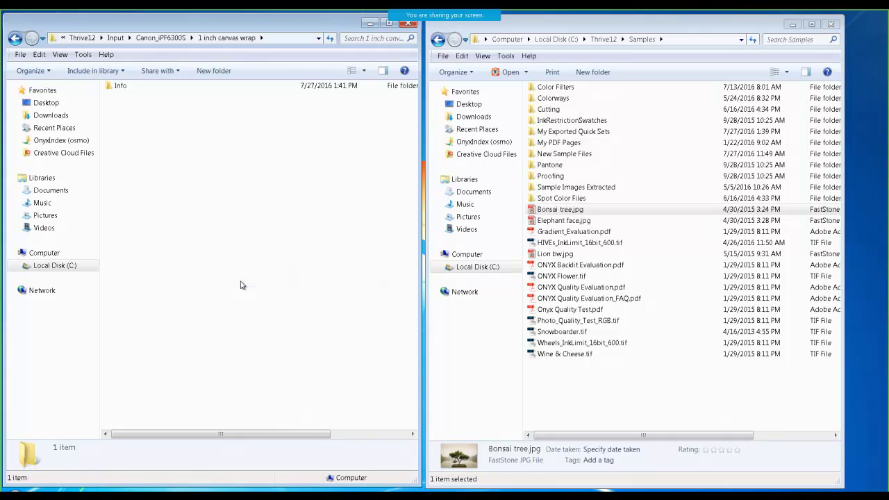
# Switch to the RIP-Queue to check the Bonsai_tree job among the jobs ready to print, and return to Windows Explorer.
pyautogui.click(281, 479)
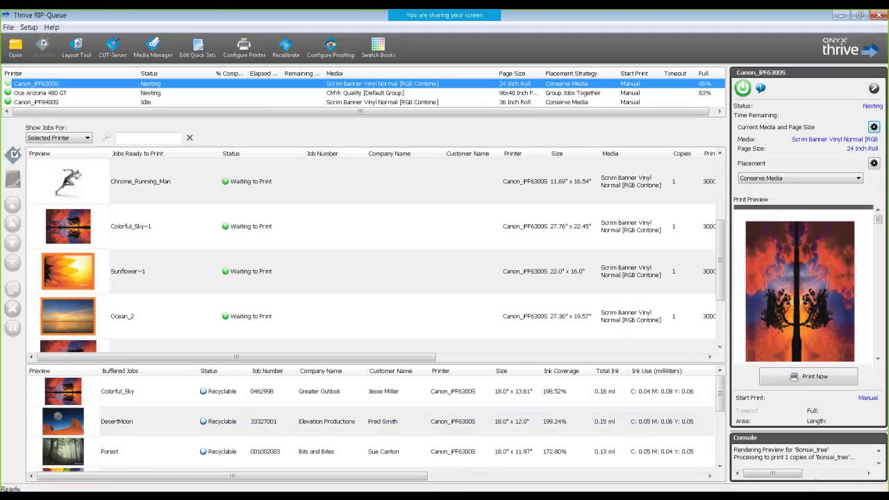
pyautogui.moveTo(722, 267); pyautogui.dragTo(720, 323)
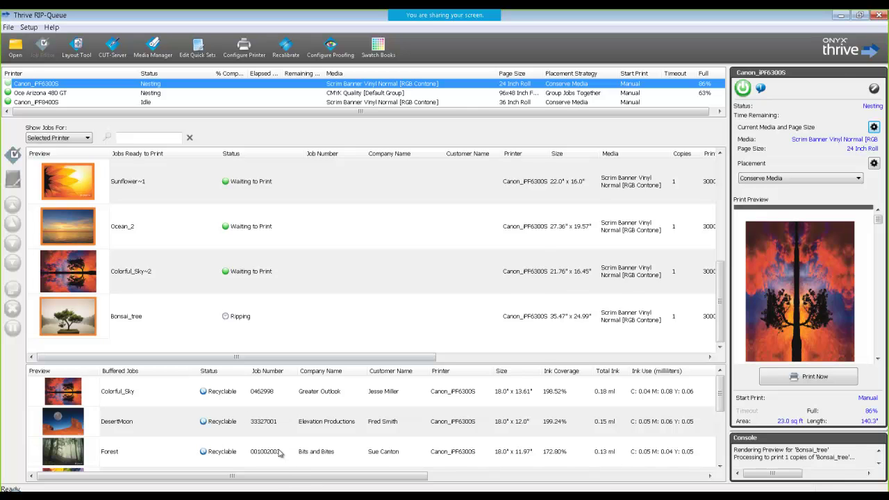
pyautogui.hotkey('alt', 'Tab')
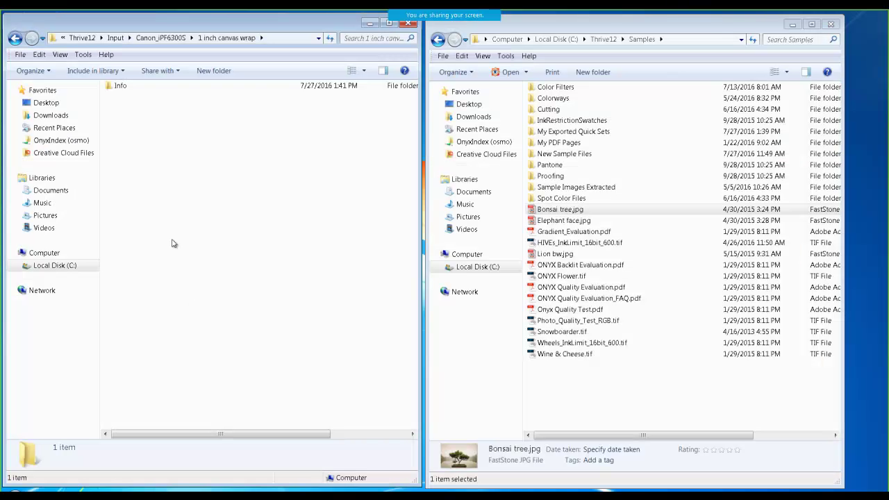
# Compare the quick set folders of Canon_iPF6300S and Canon_iPF8400S under Thrive12\Input, then return to the Canon_iPF6300S folder.
pyautogui.click(163, 38)
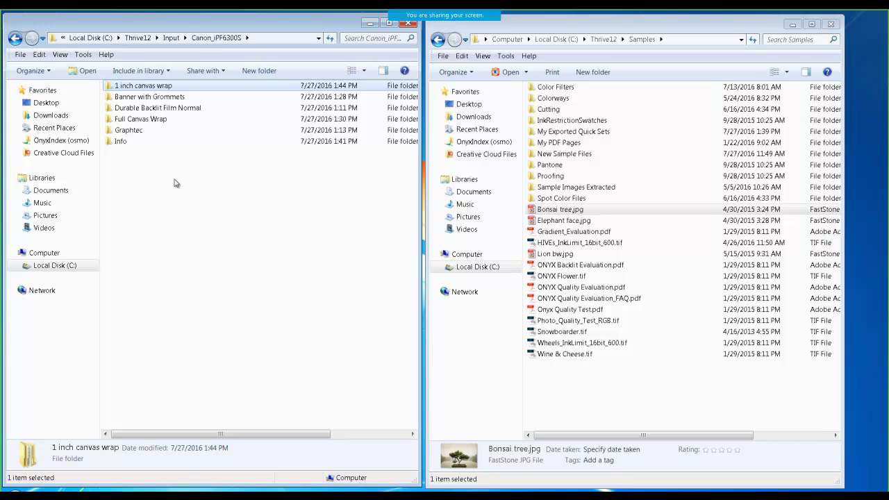
pyautogui.hotkey('alt', 'Tab')
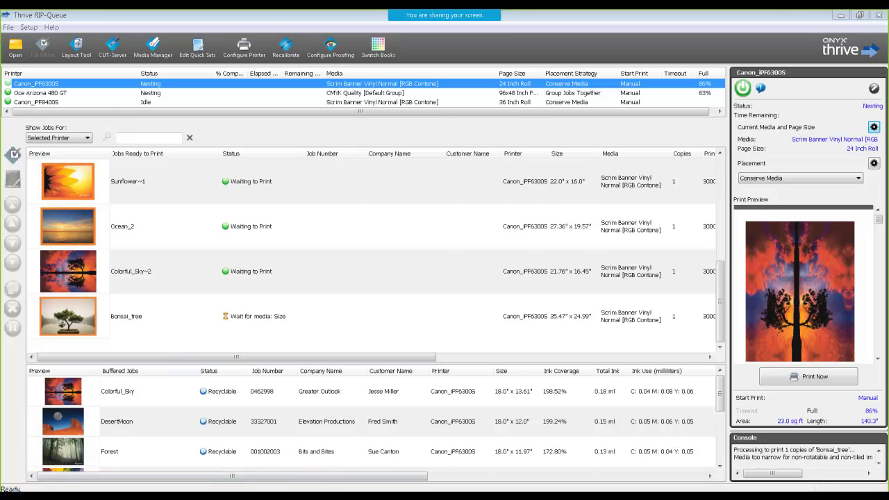
pyautogui.hotkey('alt', 'Tab')
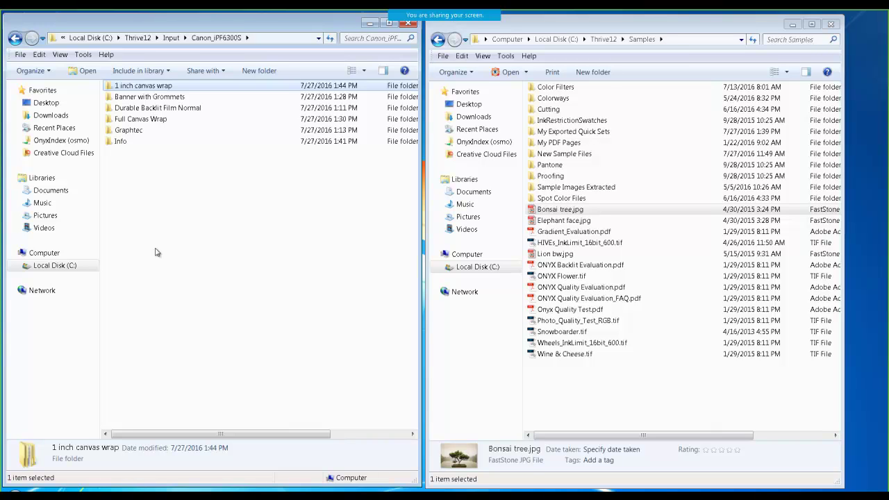
pyautogui.click(170, 37)
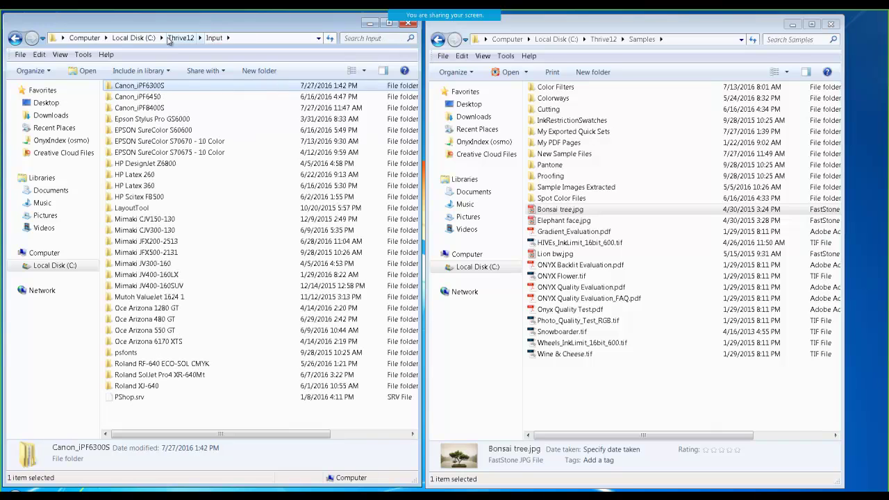
pyautogui.doubleClick(156, 109)
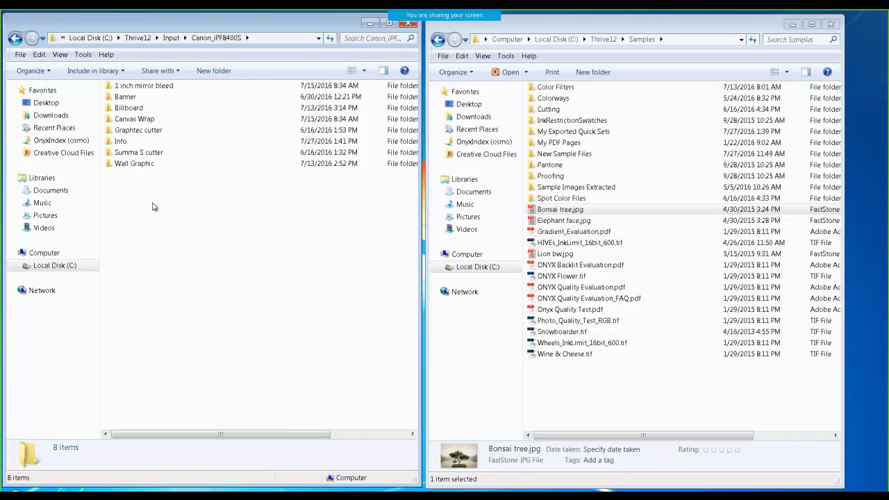
pyautogui.click(175, 38)
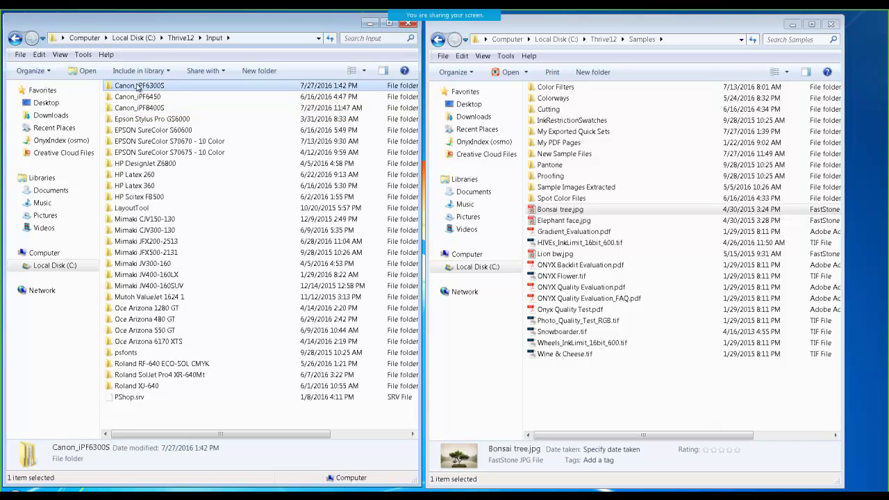
pyautogui.doubleClick(138, 86)
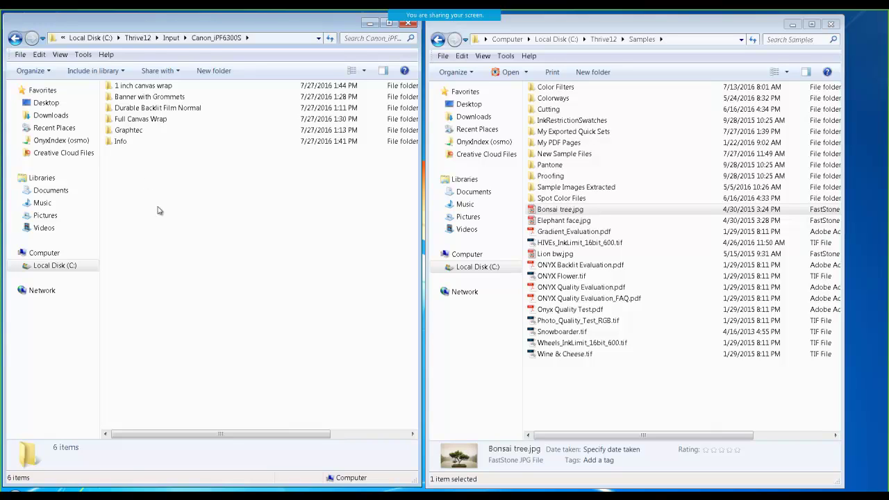
# Inspect the "1 inch canvas wrap" input folder, return to its Canon_iPF6300S parent folder, and check the jobs in the RIP-Queue.
pyautogui.doubleClick(137, 89)
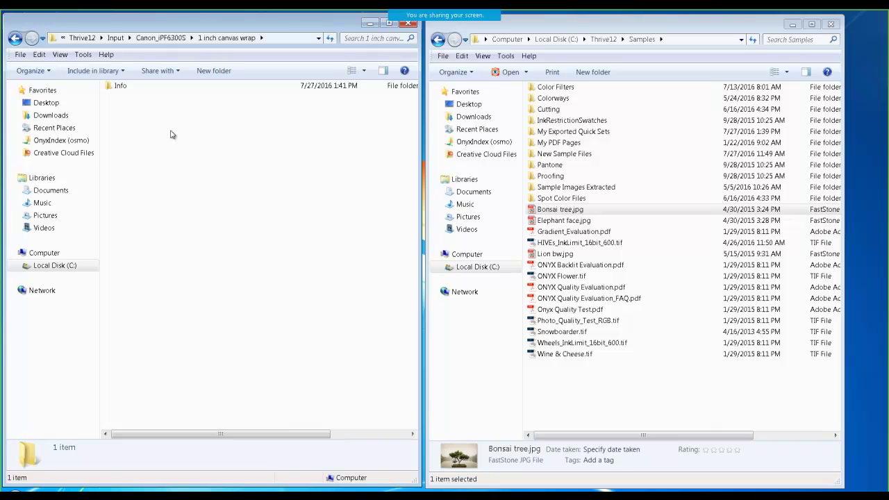
pyautogui.click(160, 38)
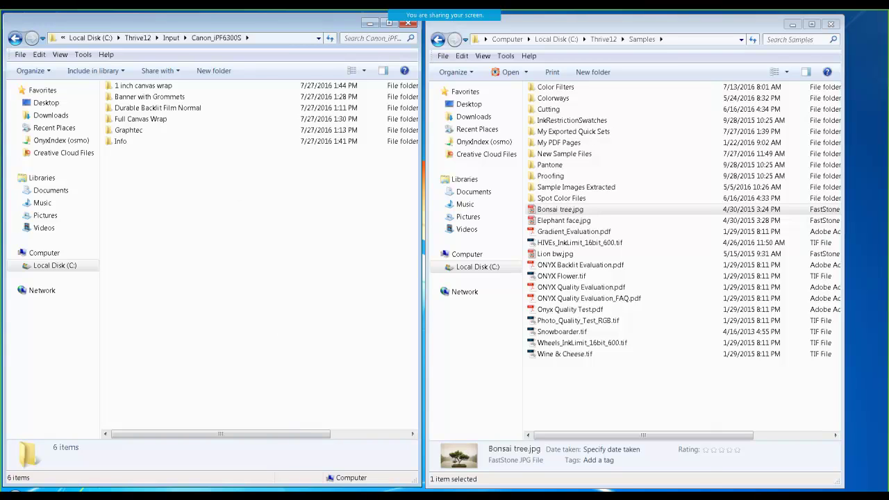
pyautogui.click(281, 493)
pyautogui.moveTo(721, 301); pyautogui.dragTo(715, 180)
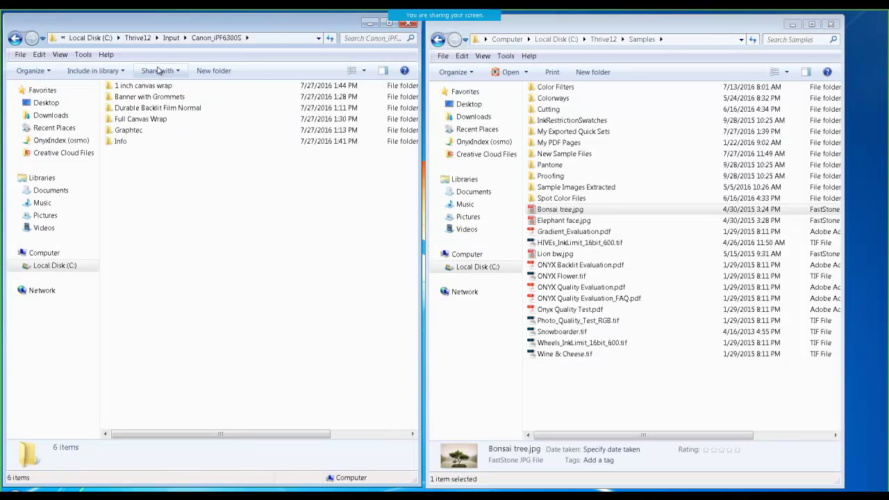
# View the advanced sharing properties of the Canon_iPF6300S folder and close them without changes.
pyautogui.click(158, 70)
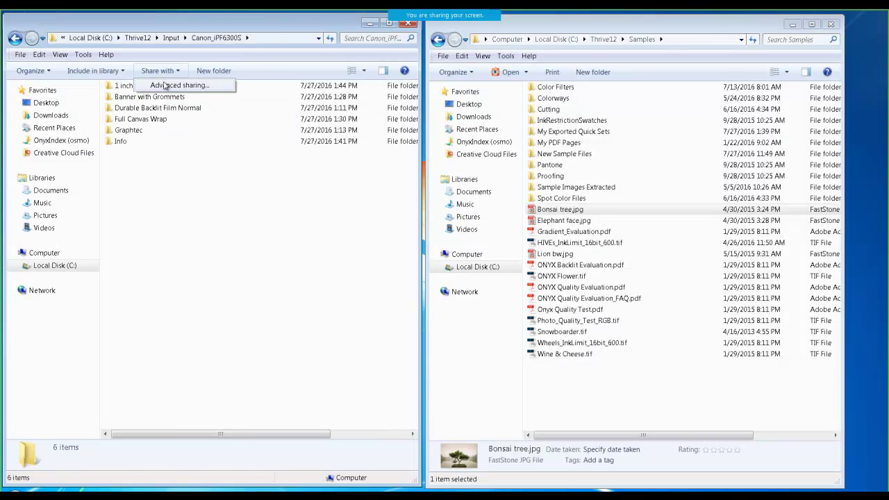
pyautogui.click(177, 84)
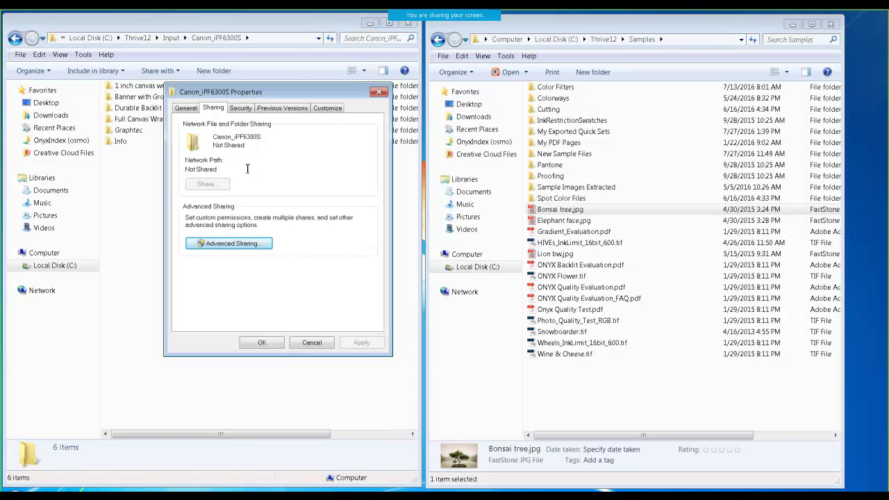
pyautogui.click(312, 342)
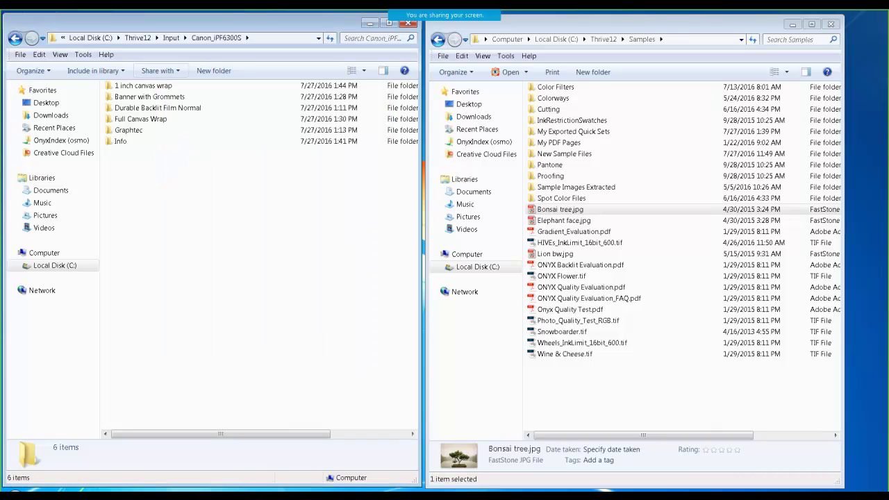
# Switch to the RIP-Queue and select Clocks_with_People.JPG for opening with the Durable Backlit Film Normal quick set.
pyautogui.click(316, 494)
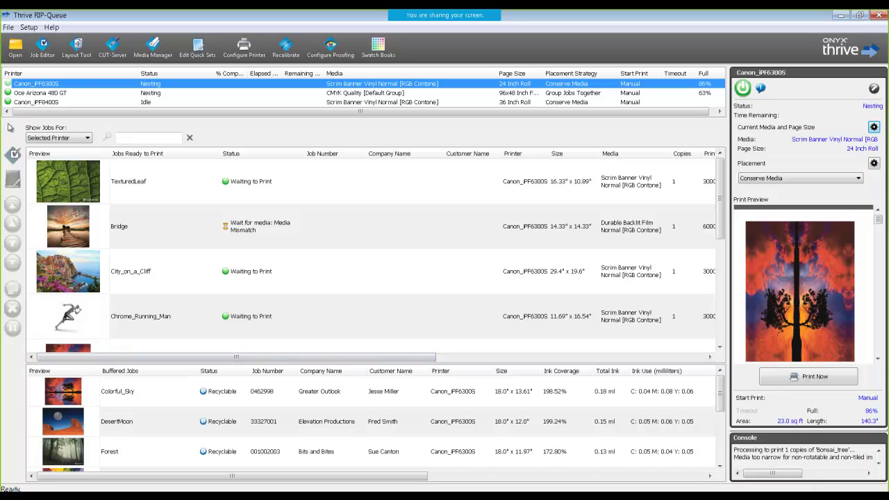
pyautogui.click(15, 48)
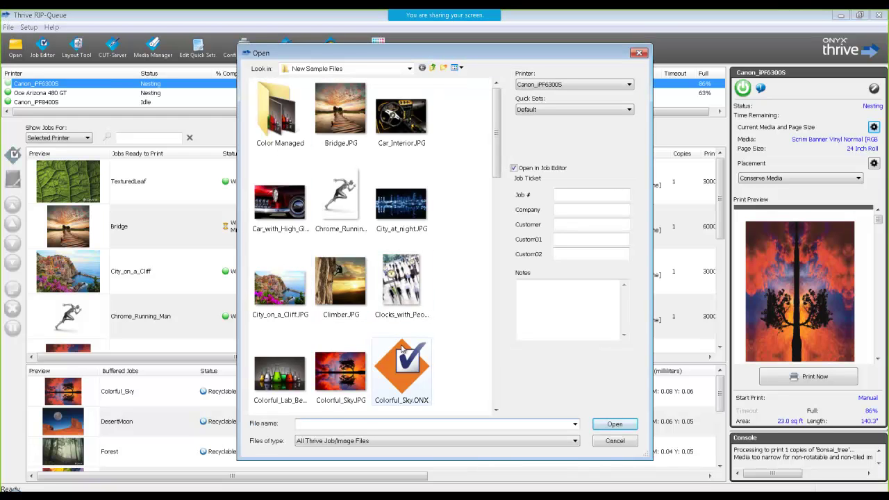
pyautogui.click(401, 285)
pyautogui.click(538, 111)
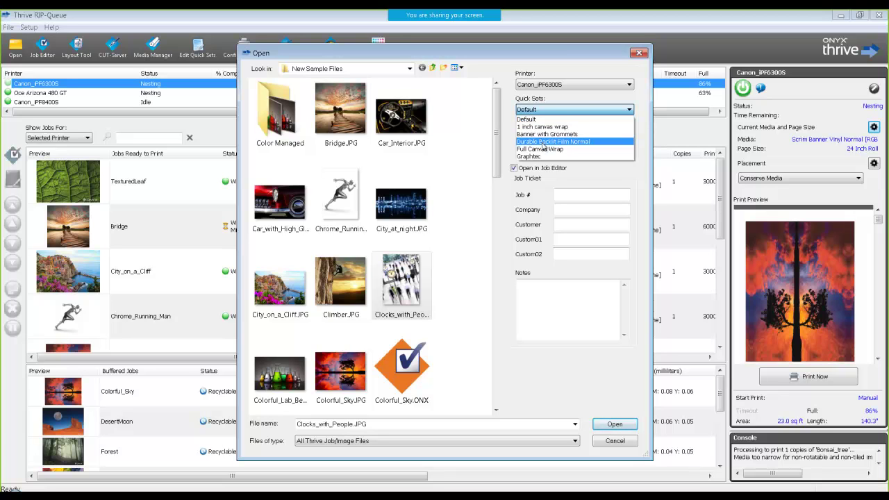
pyautogui.click(543, 143)
pyautogui.click(545, 112)
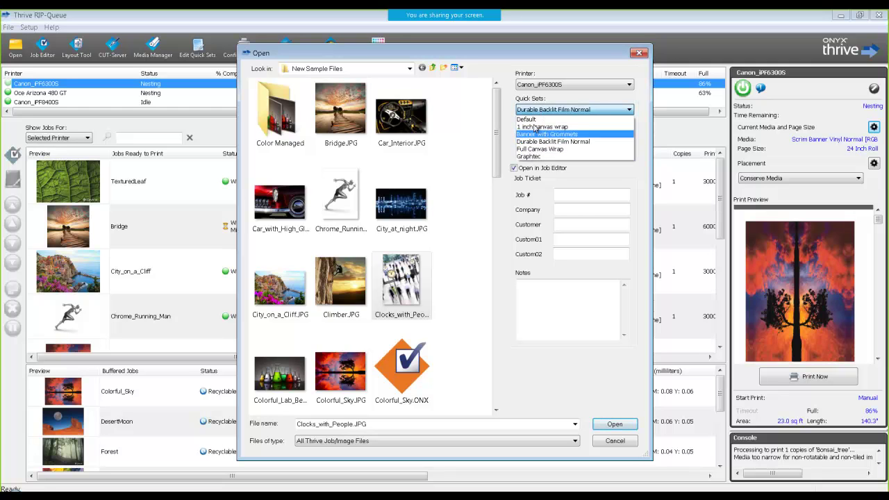
pyautogui.click(538, 142)
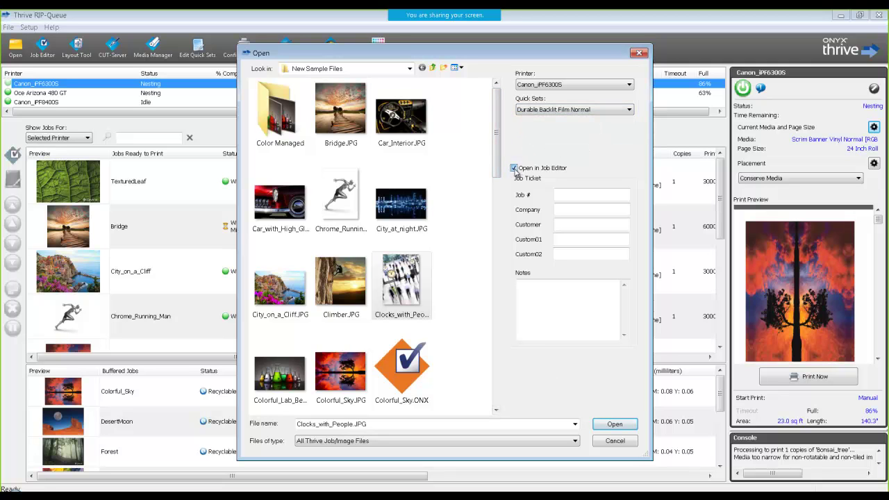
# Open Clocks_with_People.JPG in Job Editor and submit the job for printing.
pyautogui.click(513, 168)
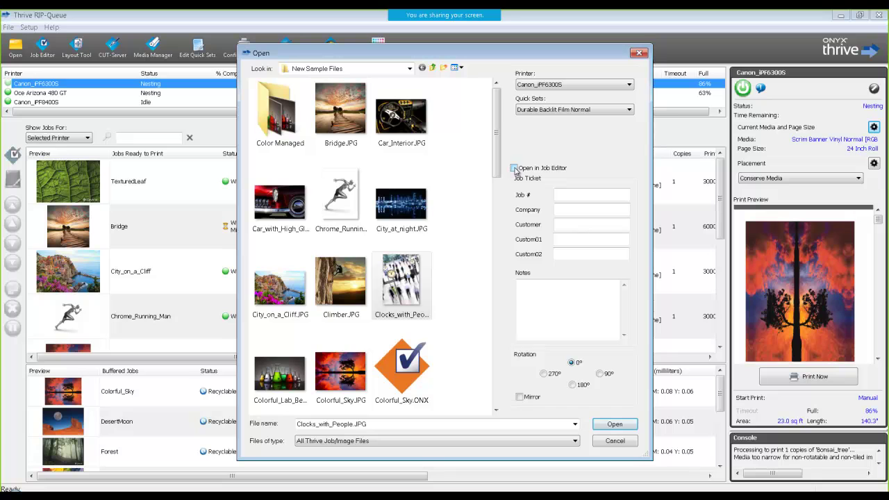
pyautogui.click(514, 168)
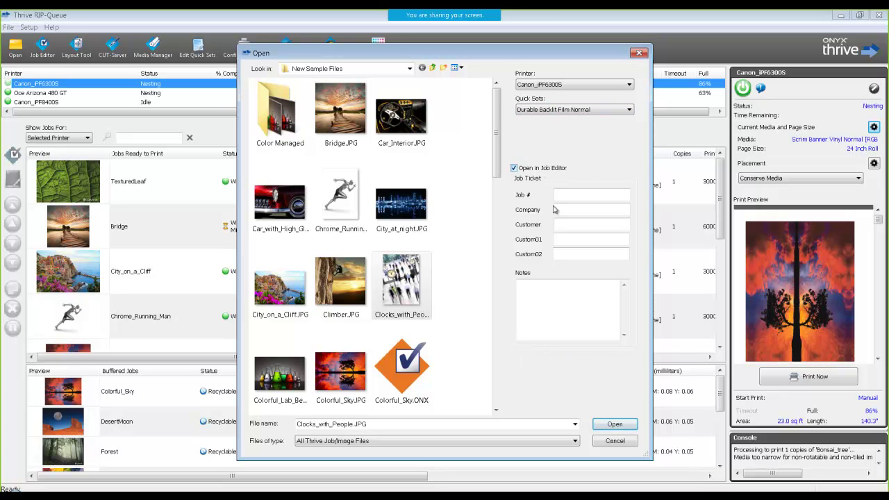
pyautogui.click(606, 426)
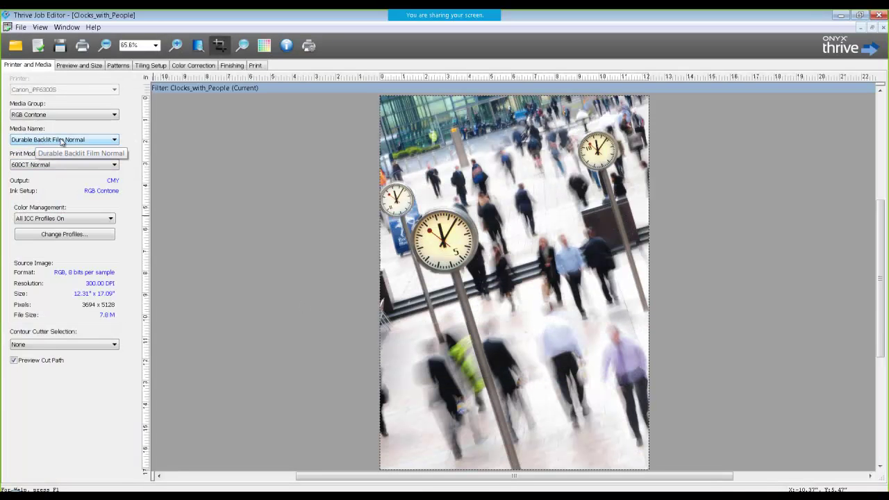
pyautogui.click(254, 64)
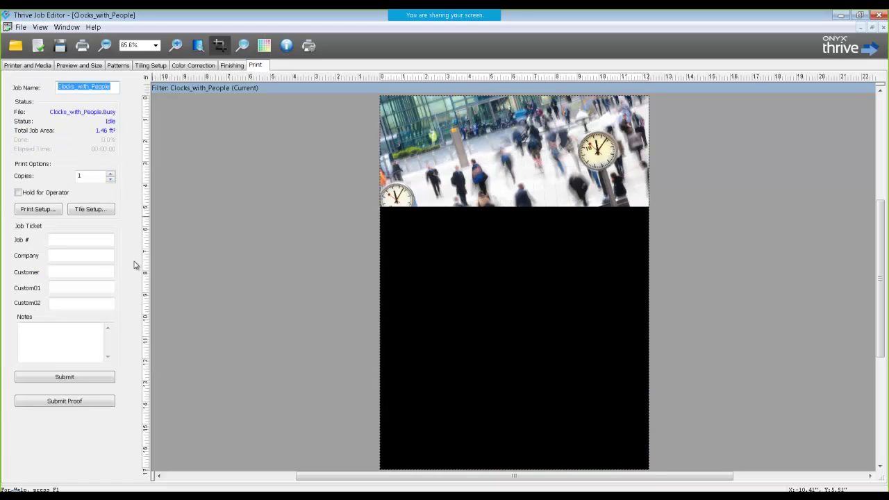
pyautogui.click(108, 379)
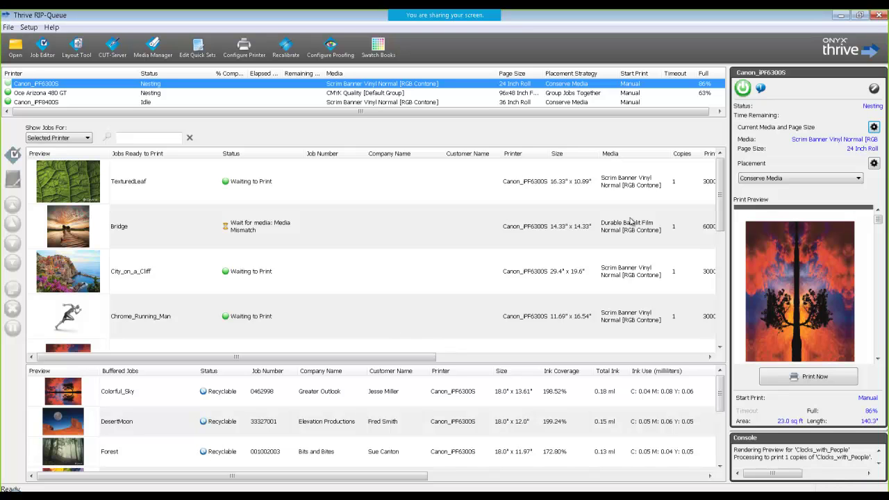
pyautogui.moveTo(720, 186)
pyautogui.mouseDown()
pyautogui.moveTo(720, 220)
pyautogui.moveTo(720, 186)
pyautogui.mouseUp()
# Send DesertMoon.TIF straight to Canon_iPF6300S with the Banner with Grommets quick set, without opening it in Job Editor.
pyautogui.click(15, 47)
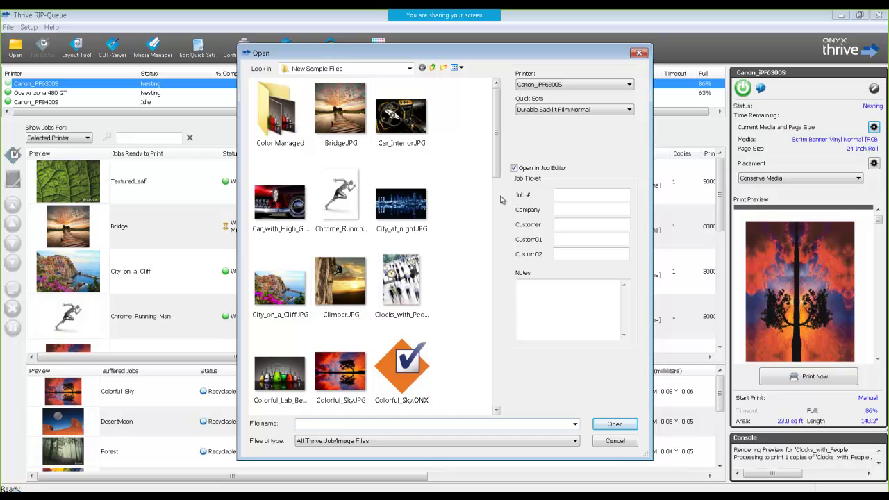
pyautogui.moveTo(499, 167); pyautogui.dragTo(500, 222)
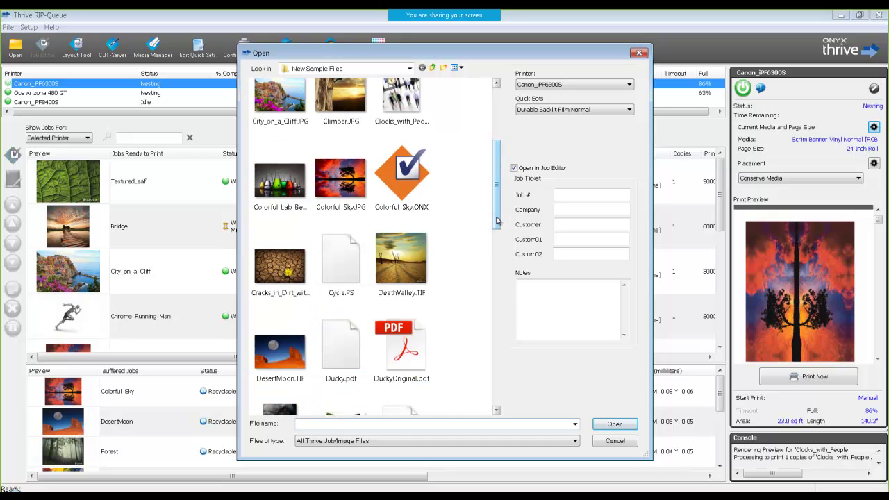
pyautogui.click(284, 352)
pyautogui.click(513, 168)
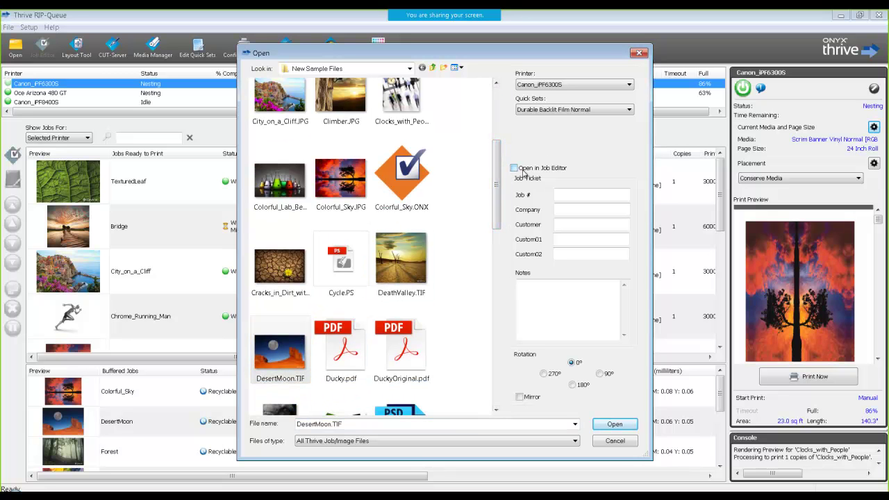
pyautogui.click(555, 109)
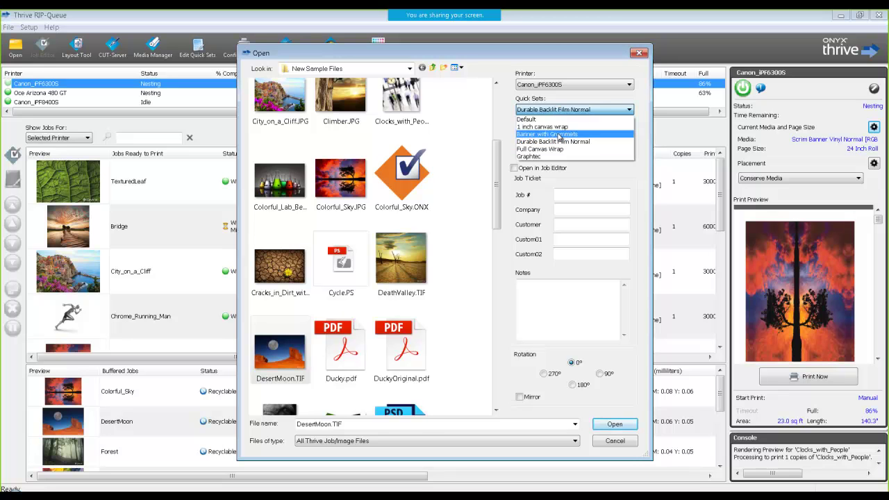
pyautogui.click(560, 134)
pyautogui.click(604, 425)
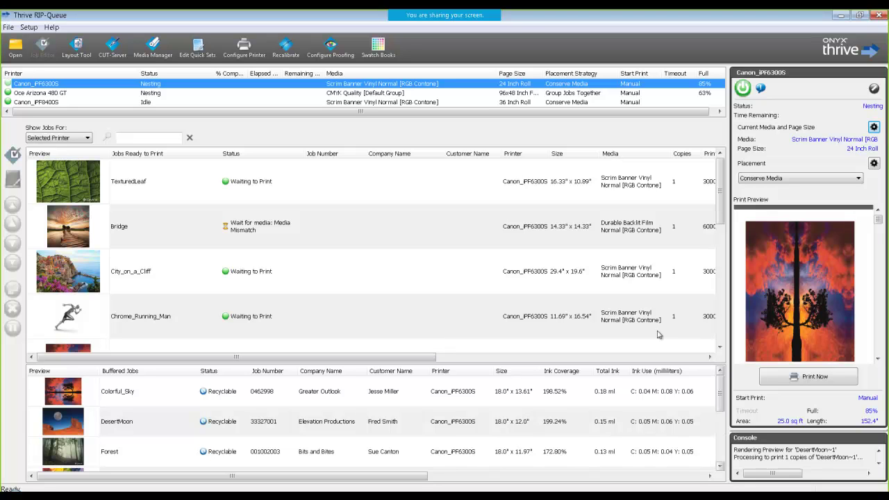
# View the quick set management options in the Canon_iPF6300S printer configuration and close it.
pyautogui.click(242, 47)
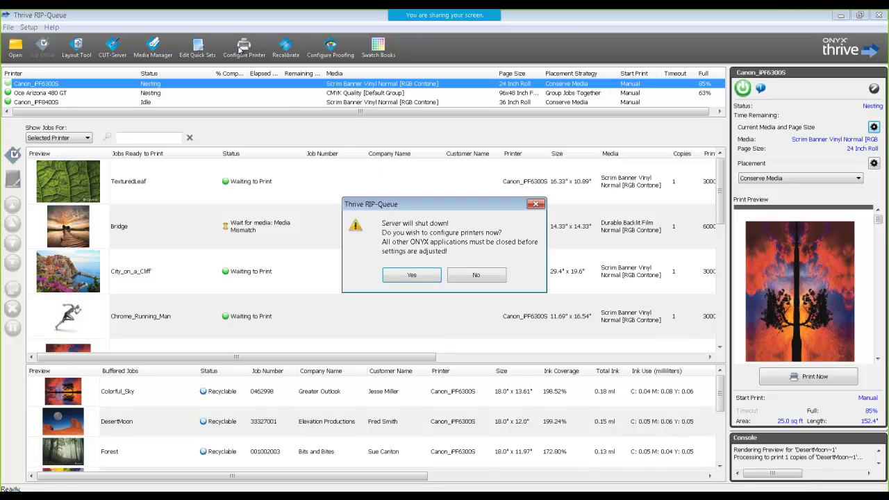
pyautogui.click(412, 275)
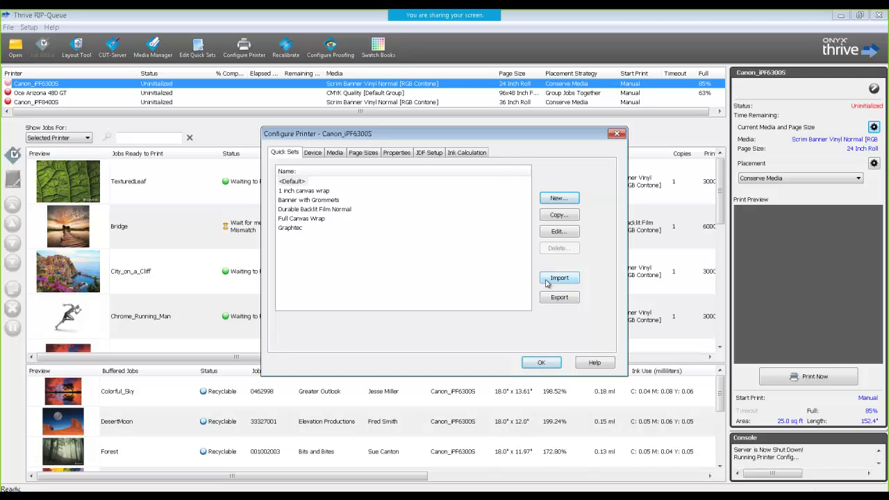
pyautogui.click(540, 363)
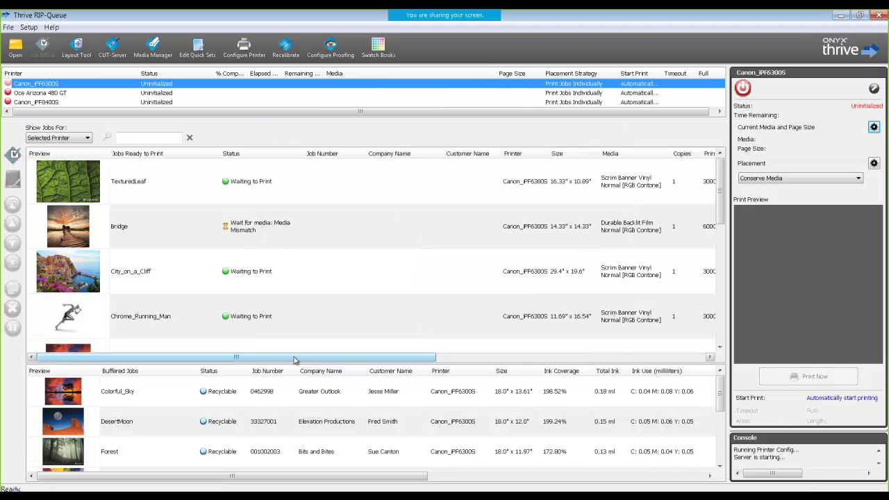
# Select the Canon_iPF8400S printer and review the editable quick sets available for each printer.
pyautogui.click(56, 102)
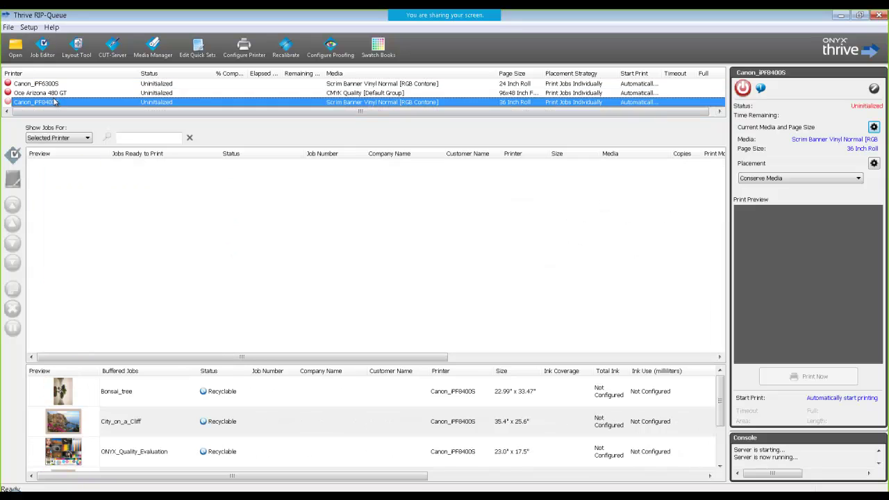
pyautogui.click(198, 47)
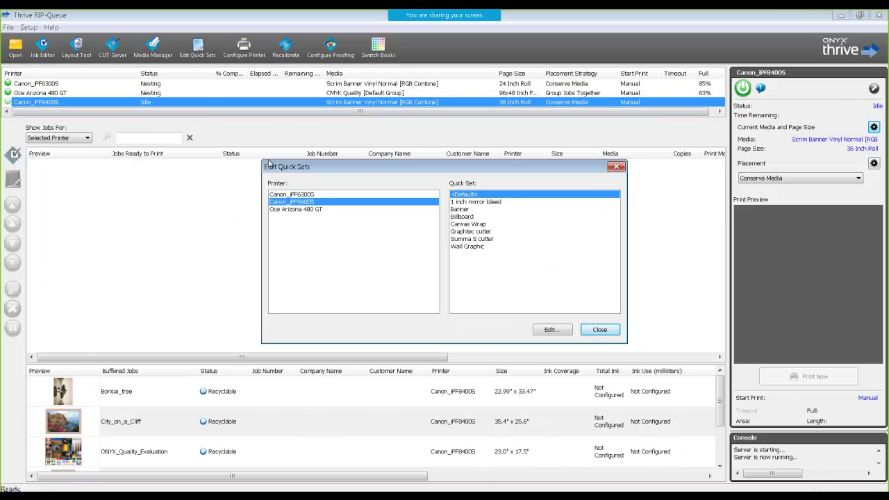
pyautogui.click(284, 194)
pyautogui.click(296, 210)
pyautogui.click(296, 202)
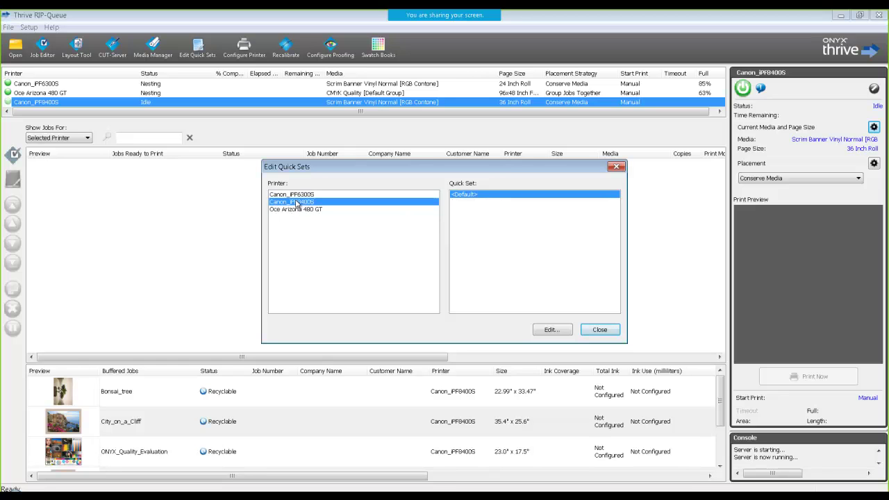
pyautogui.click(306, 210)
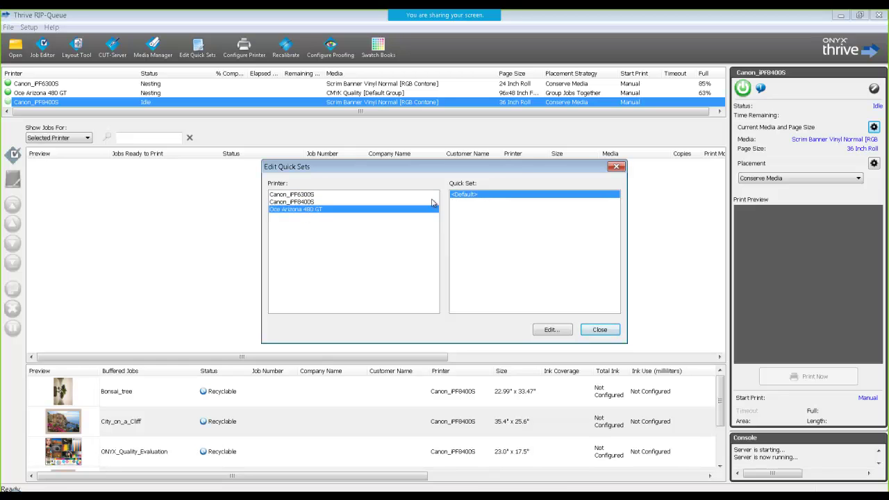
pyautogui.click(597, 329)
# View the Oce Arizona 480 GT queue, reselect Canon_iPF6300S, and review the quick sets in its printer configuration again.
pyautogui.click(83, 93)
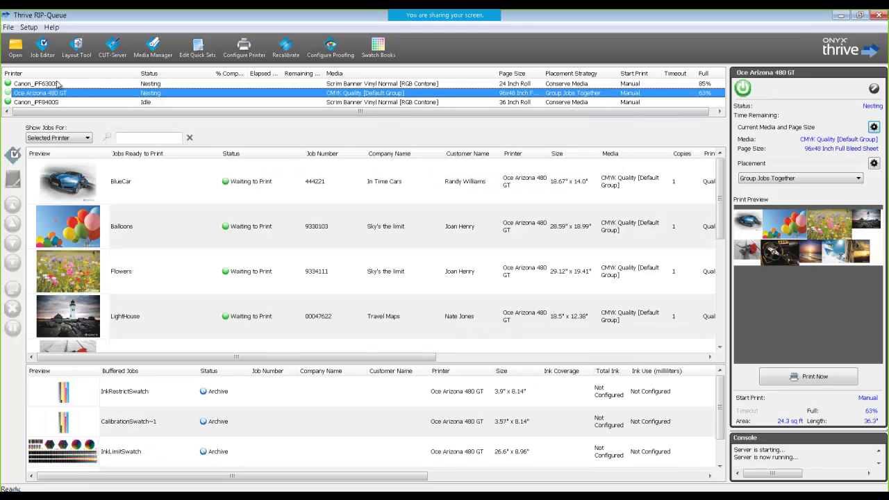
pyautogui.click(59, 84)
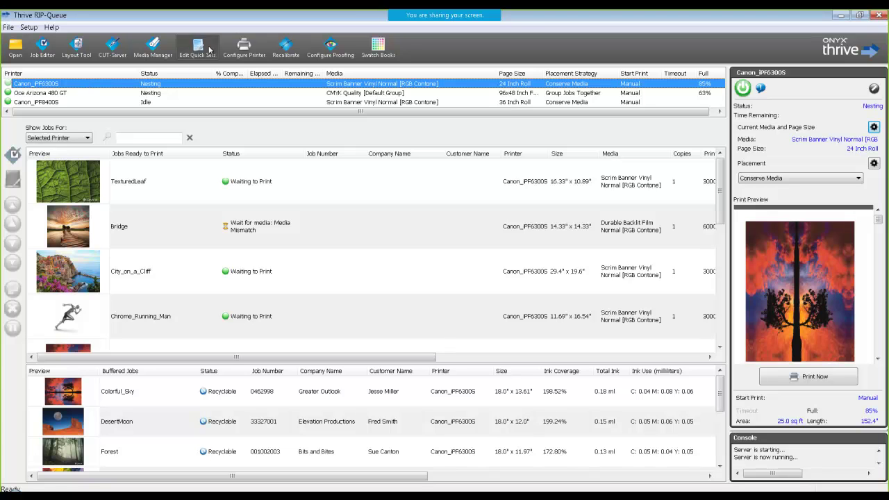
pyautogui.click(247, 45)
pyautogui.click(392, 272)
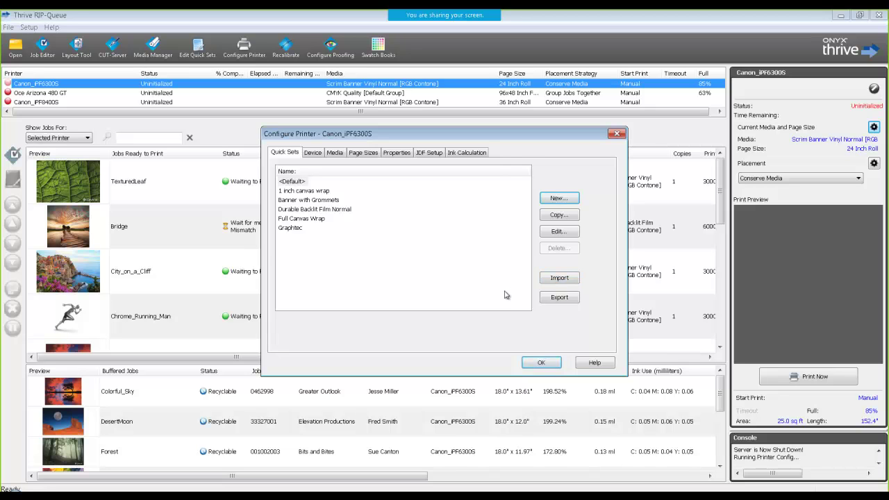
pyautogui.click(531, 366)
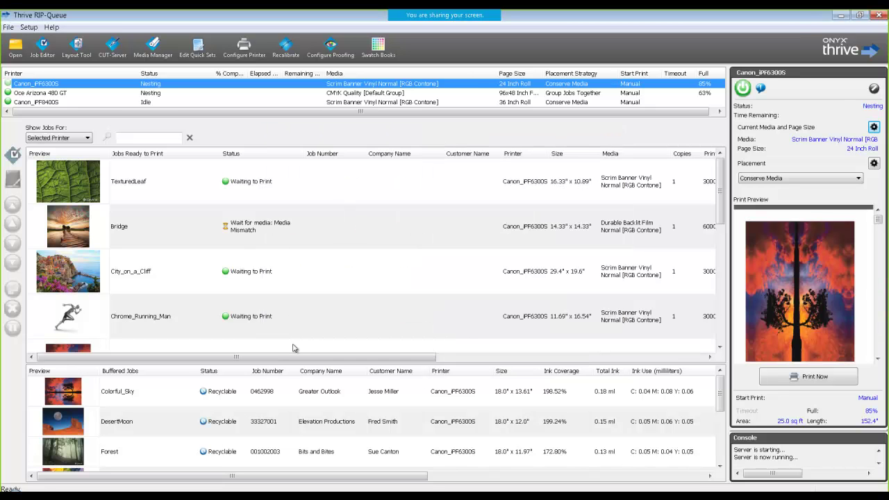